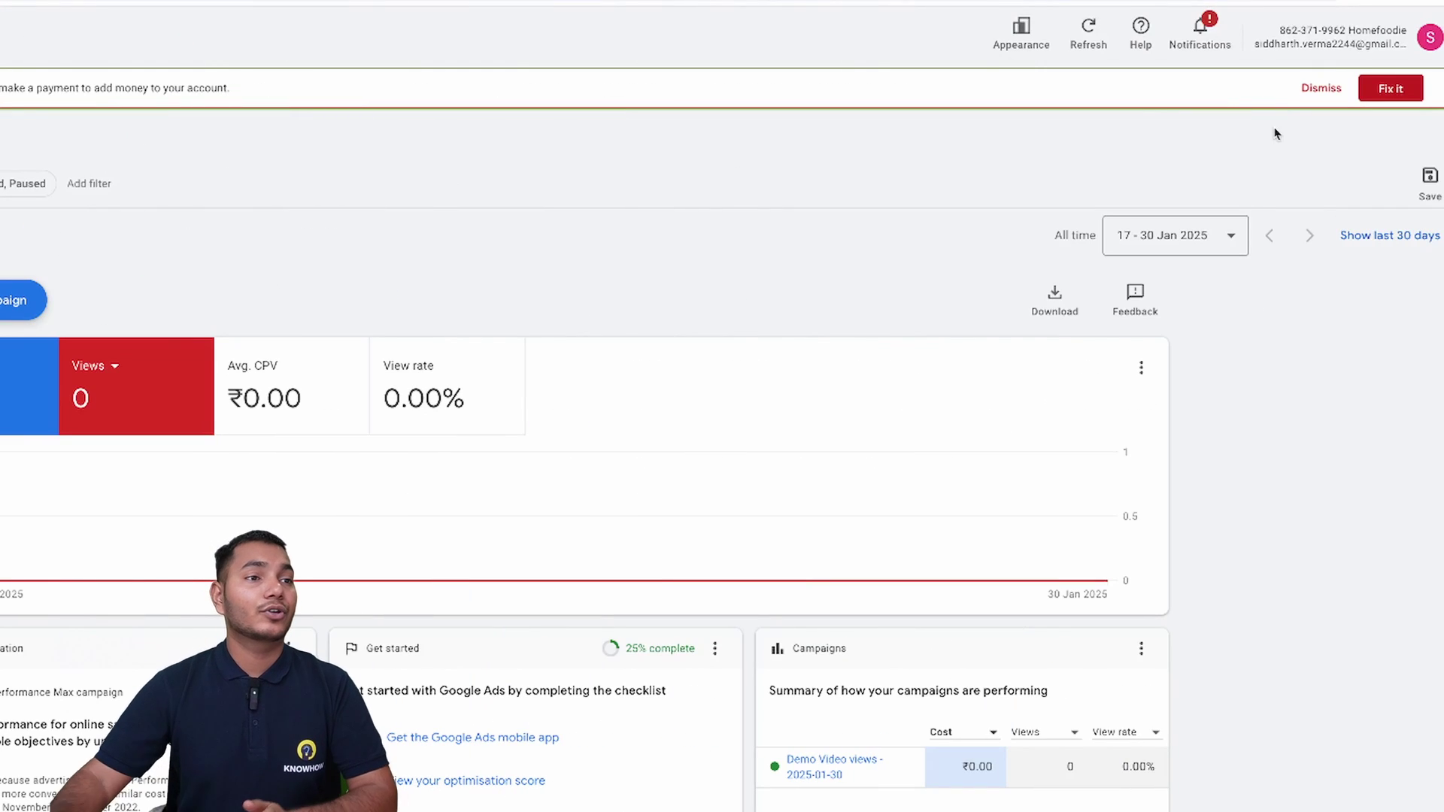
Copy the account's customer ID from Google Ads into the Google Ads customer ID field of the YouTube channel's account-linking form.
{"action": "left_click_drag", "start_coordinate": [1280, 31], "coordinate": [1348, 29]}
{"action": "key", "text": "ctrl+c"}
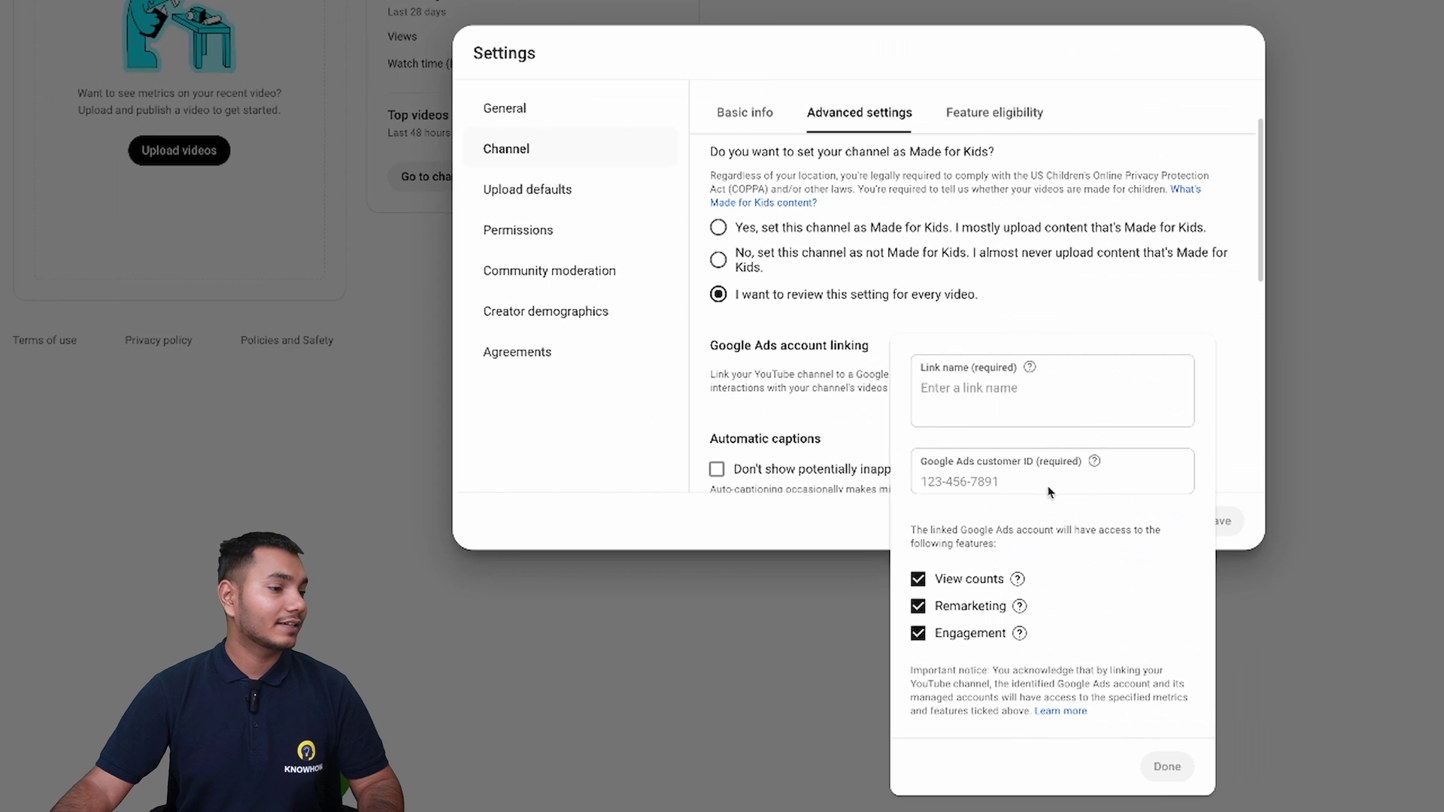
{"action": "left_click", "coordinate": [998, 464]}
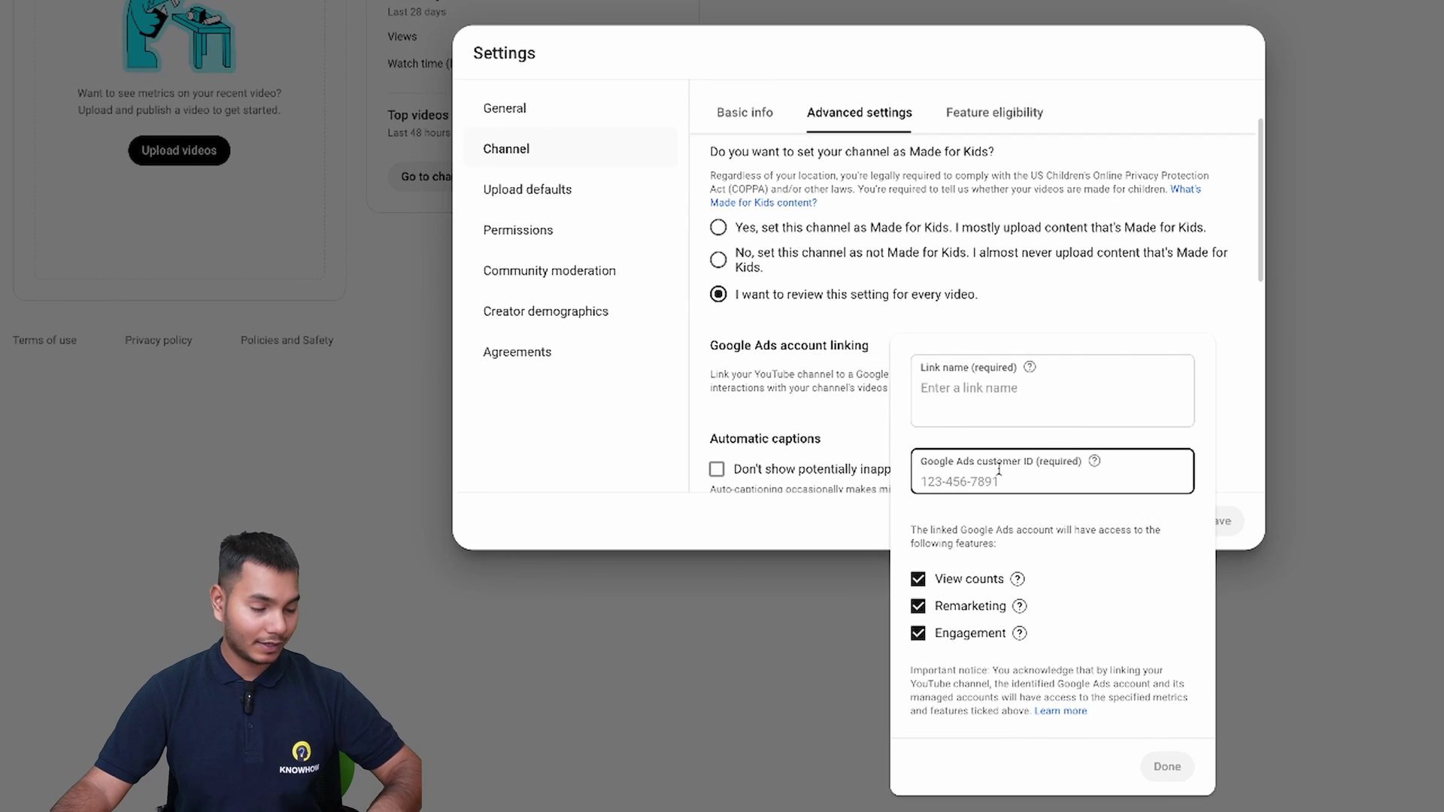
{"action": "key", "text": "ctrl+v"}
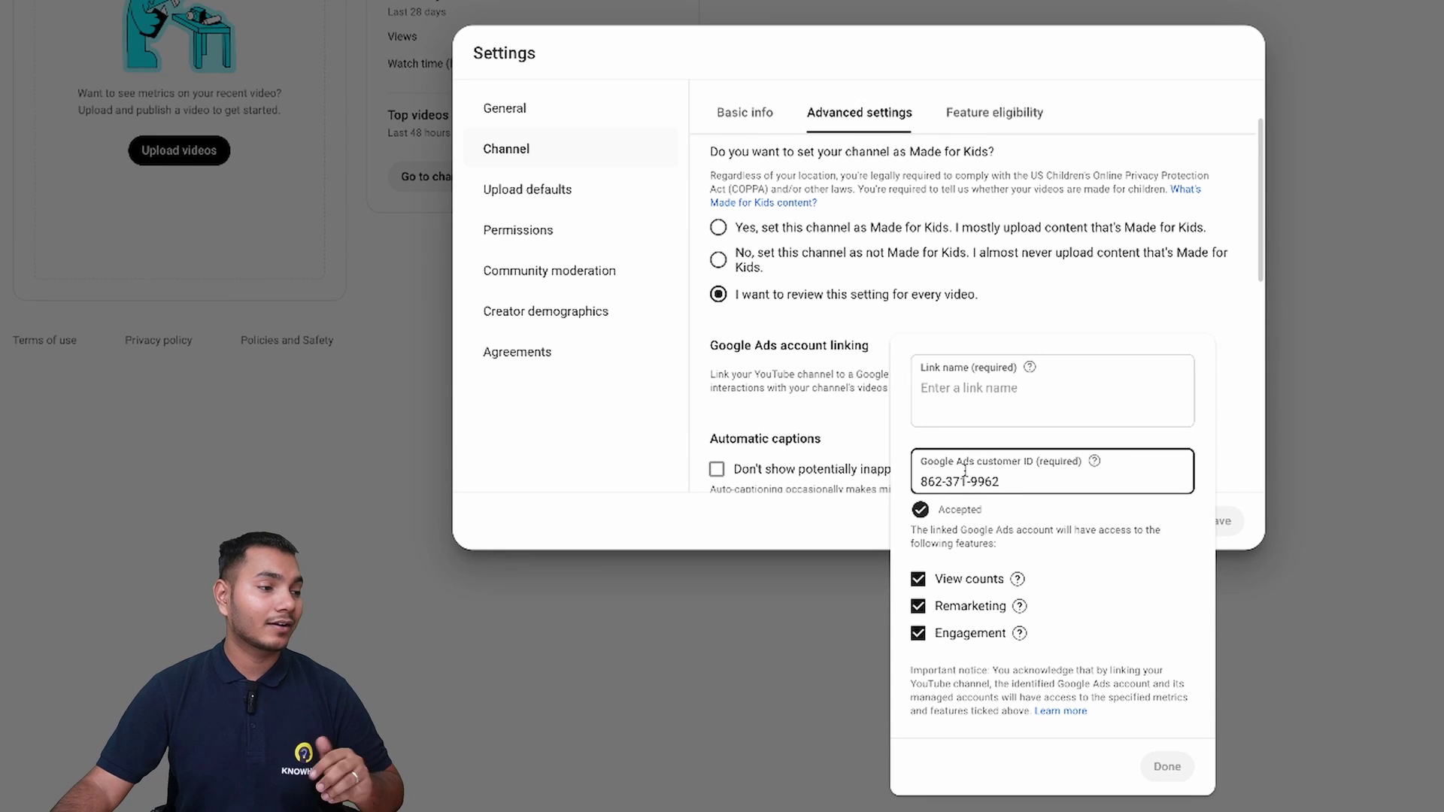
Enter the account holder's name with "(ppc)" as the link name, finish the Google Ads link and save the channel settings.
{"action": "left_click", "coordinate": [978, 379]}
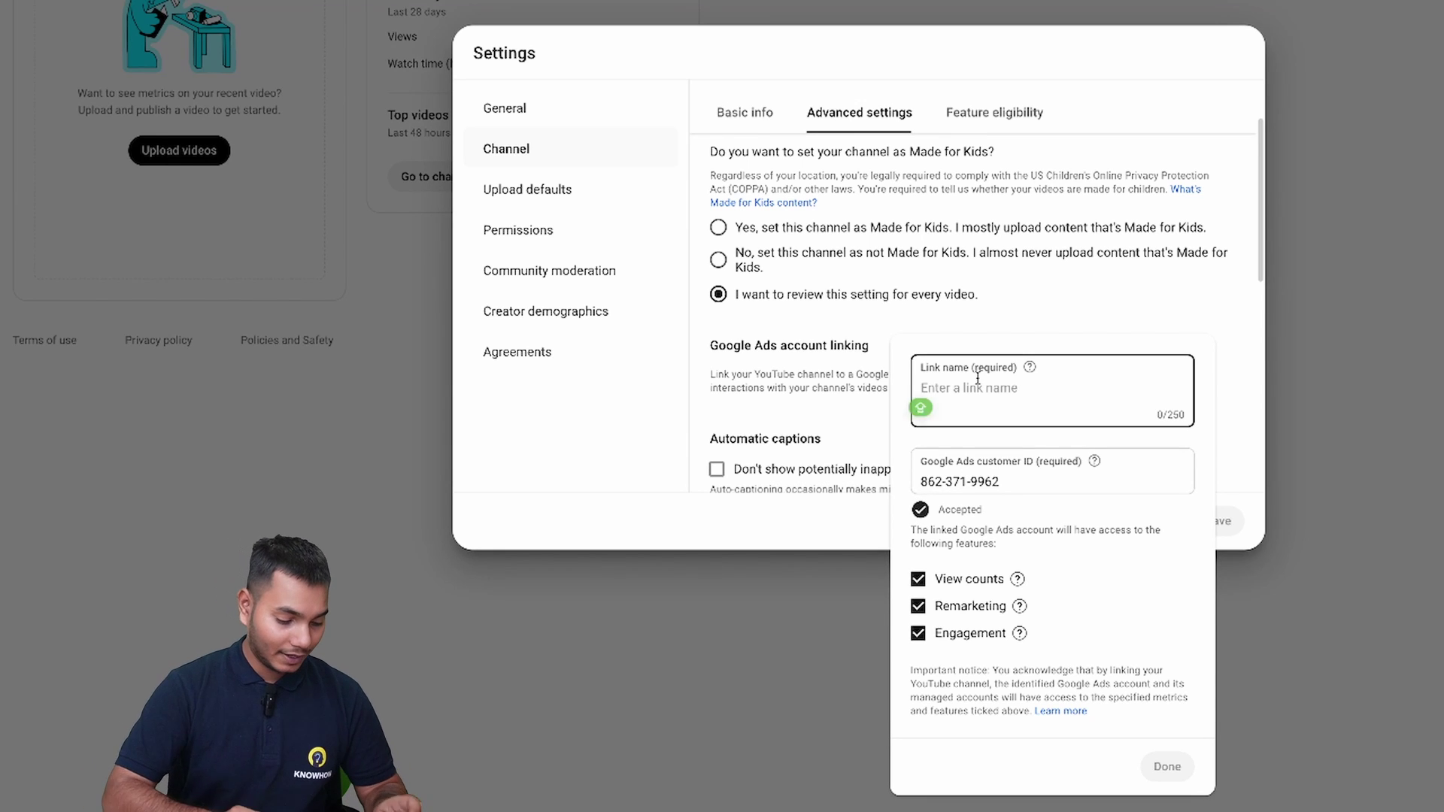
{"action": "type", "text": "Sid"}
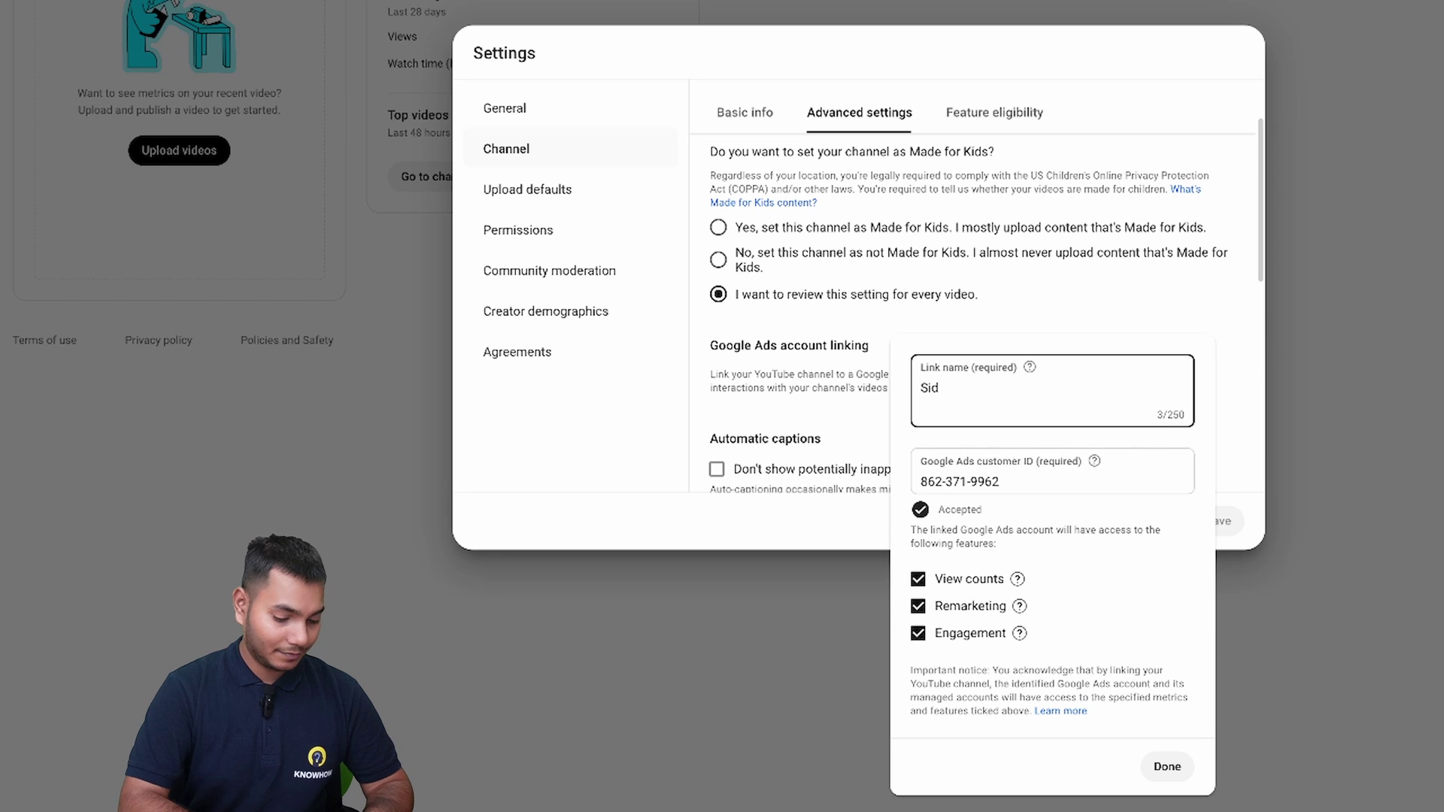
{"action": "left_click", "coordinate": [1167, 766]}
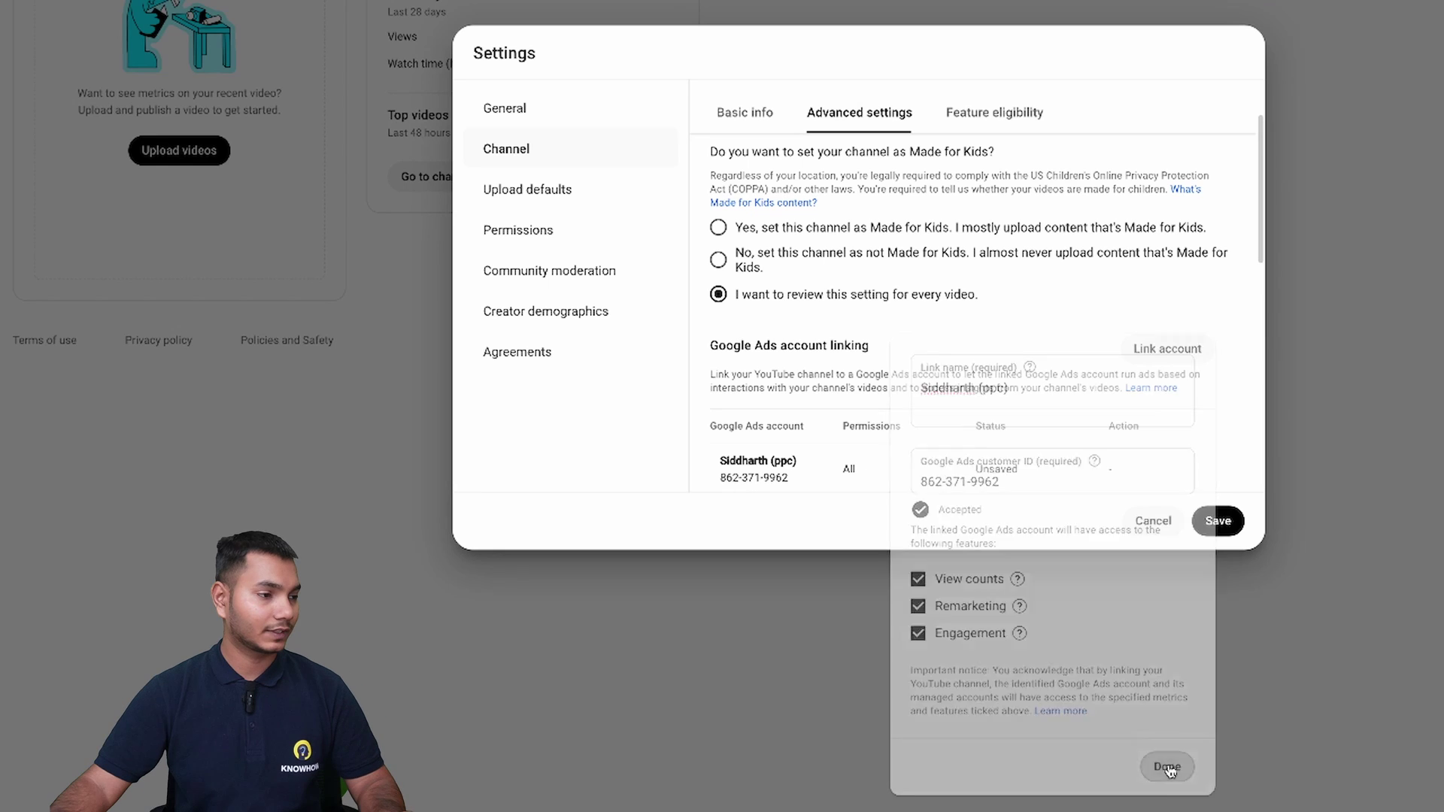
{"action": "left_click", "coordinate": [1216, 520]}
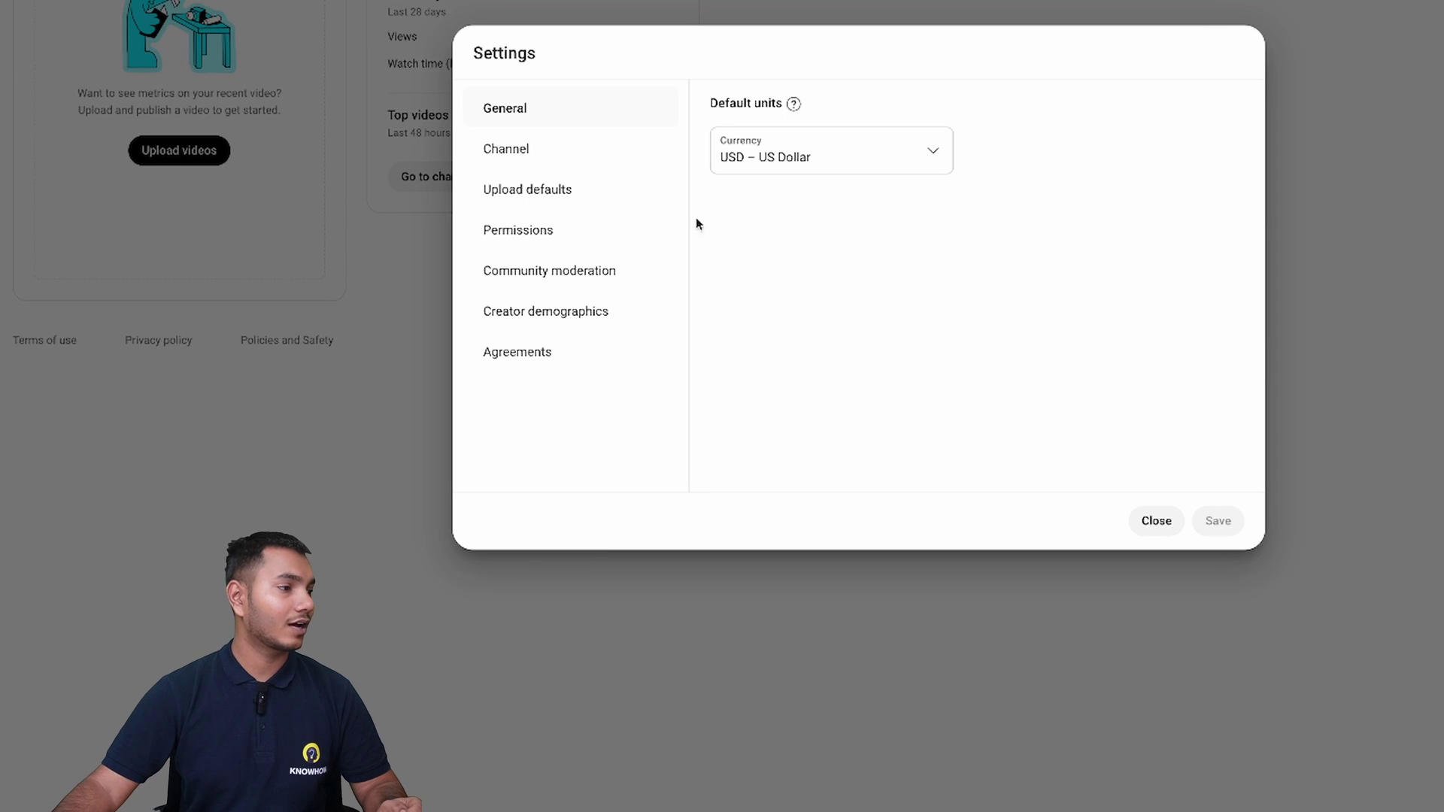
Reopen the channel's advanced settings and check the Google Ads account linking section.
{"action": "left_click", "coordinate": [516, 149]}
{"action": "left_click", "coordinate": [887, 114]}
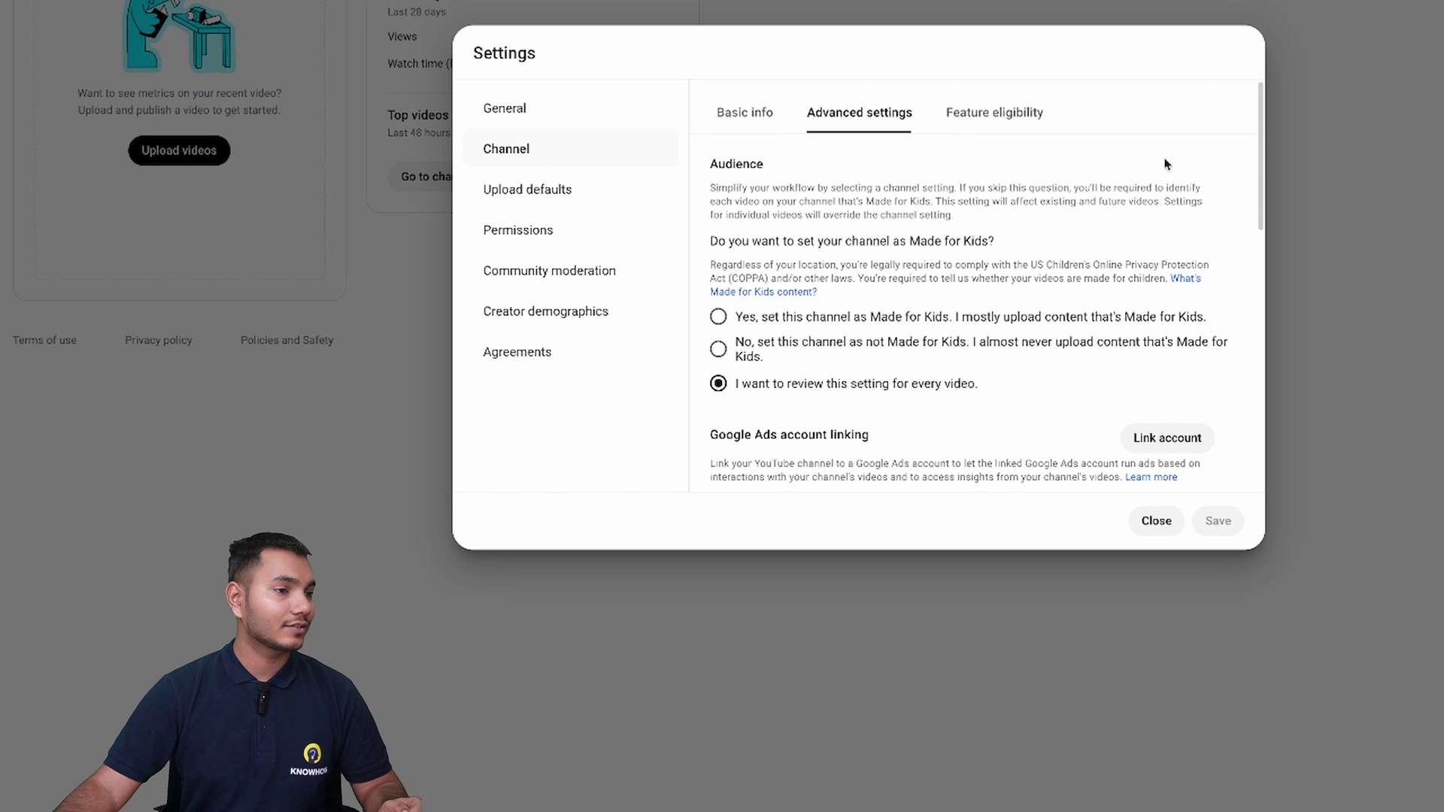
{"action": "left_click_drag", "start_coordinate": [1263, 154], "coordinate": [1240, 230]}
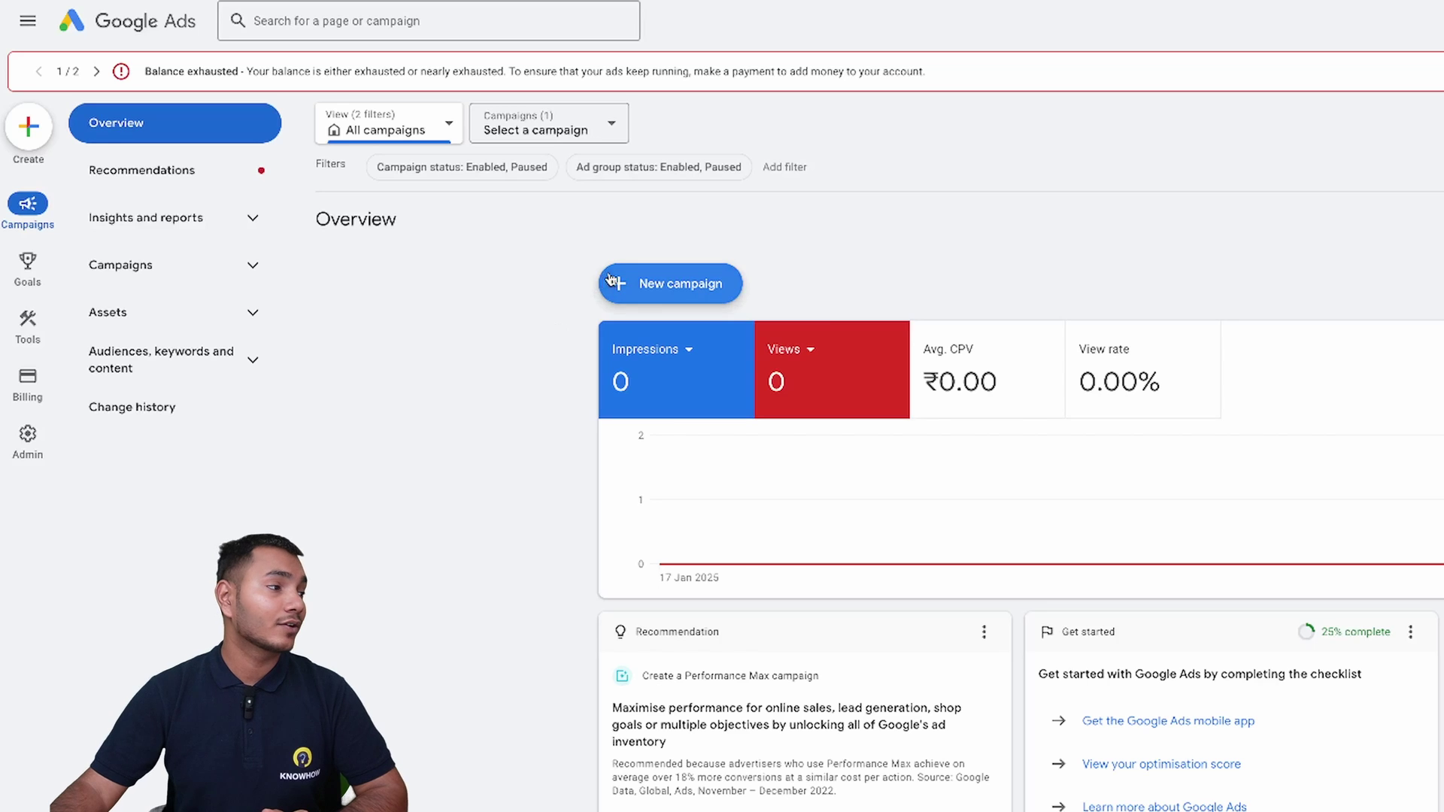
Start a new Google Ads campaign without a goal's guidance, using the Video campaign type and the Video views subtype.
{"action": "left_click", "coordinate": [675, 293]}
{"action": "left_click", "coordinate": [675, 301]}
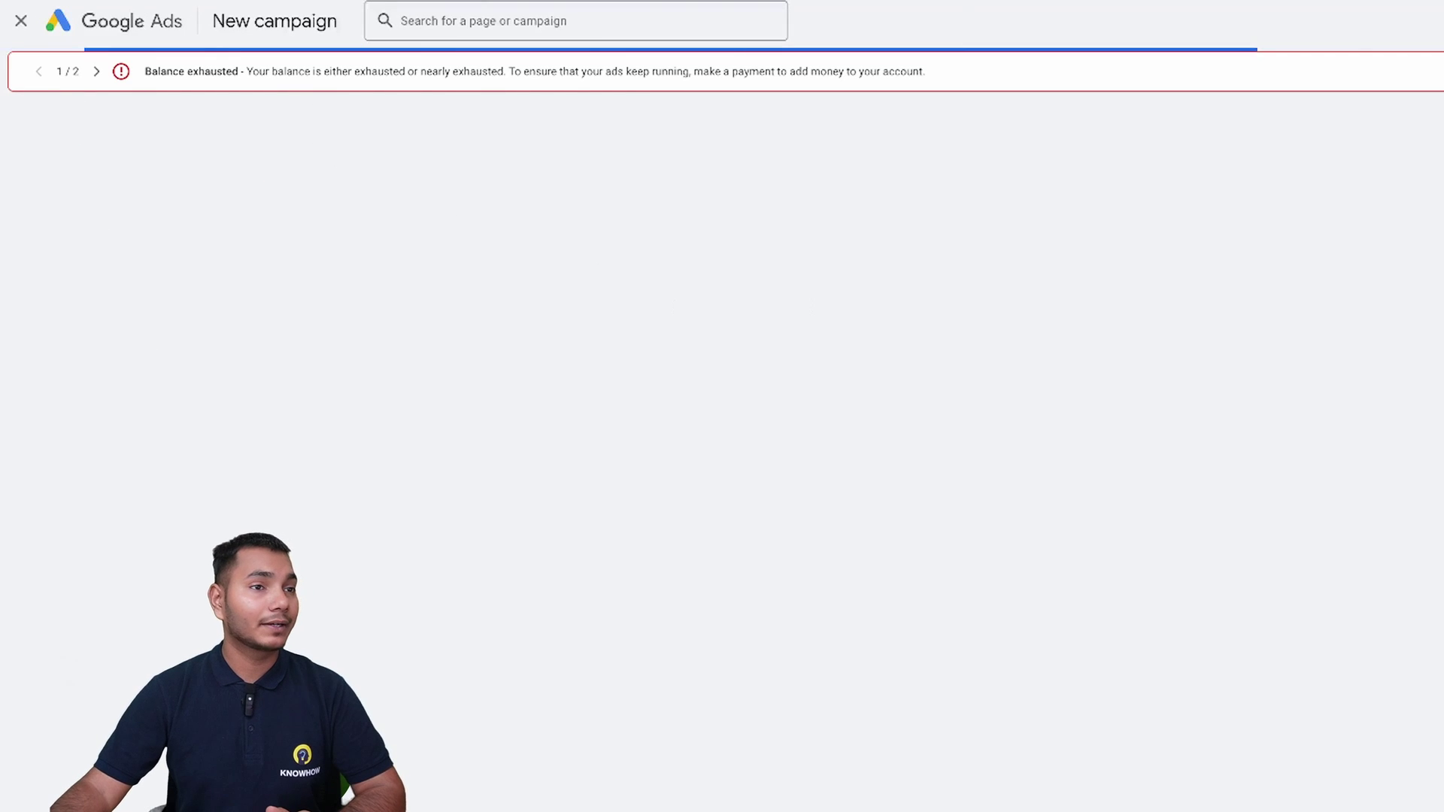
{"action": "left_click", "coordinate": [1018, 528]}
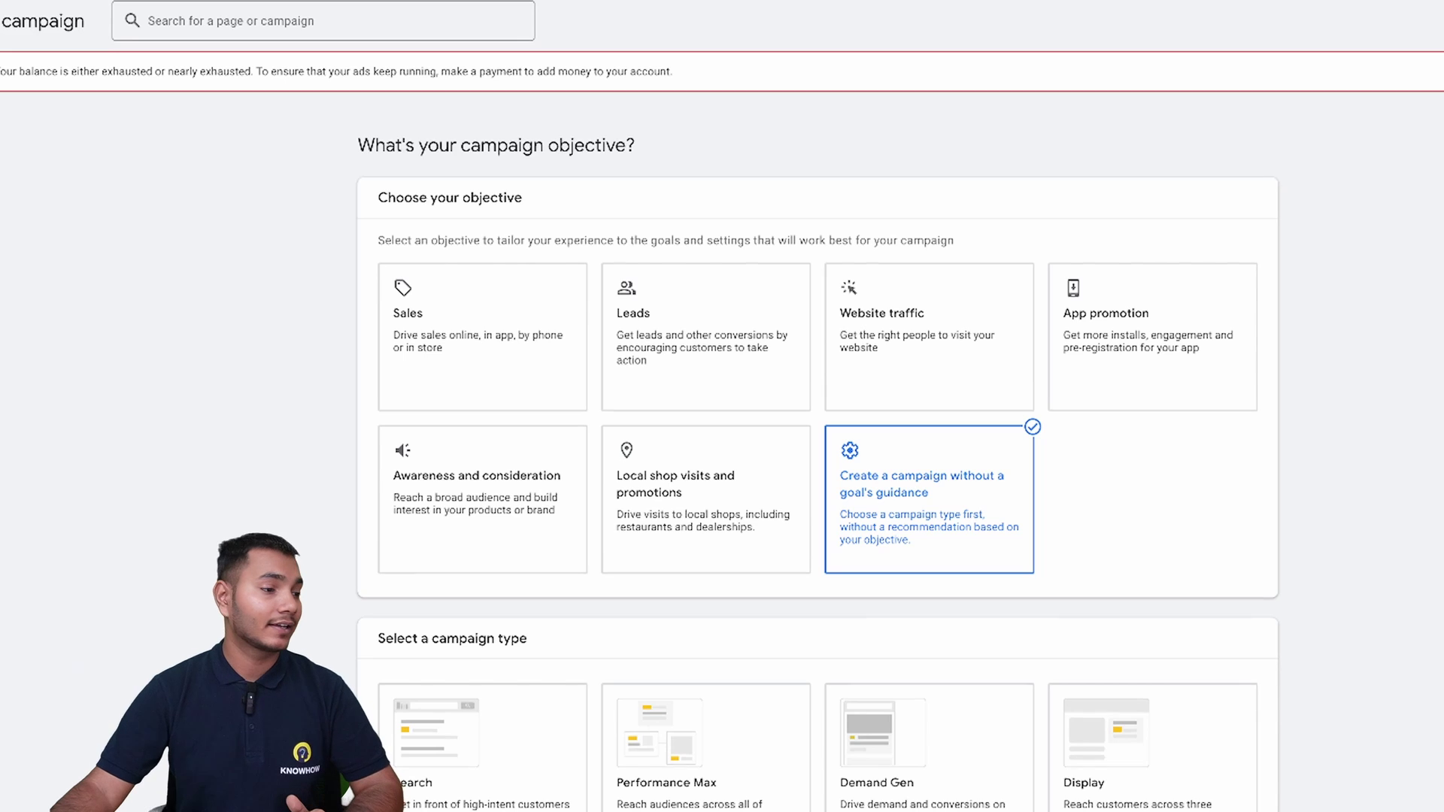
{"action": "scroll", "coordinate": [88, 364], "scroll_direction": "down", "scroll_amount": 4}
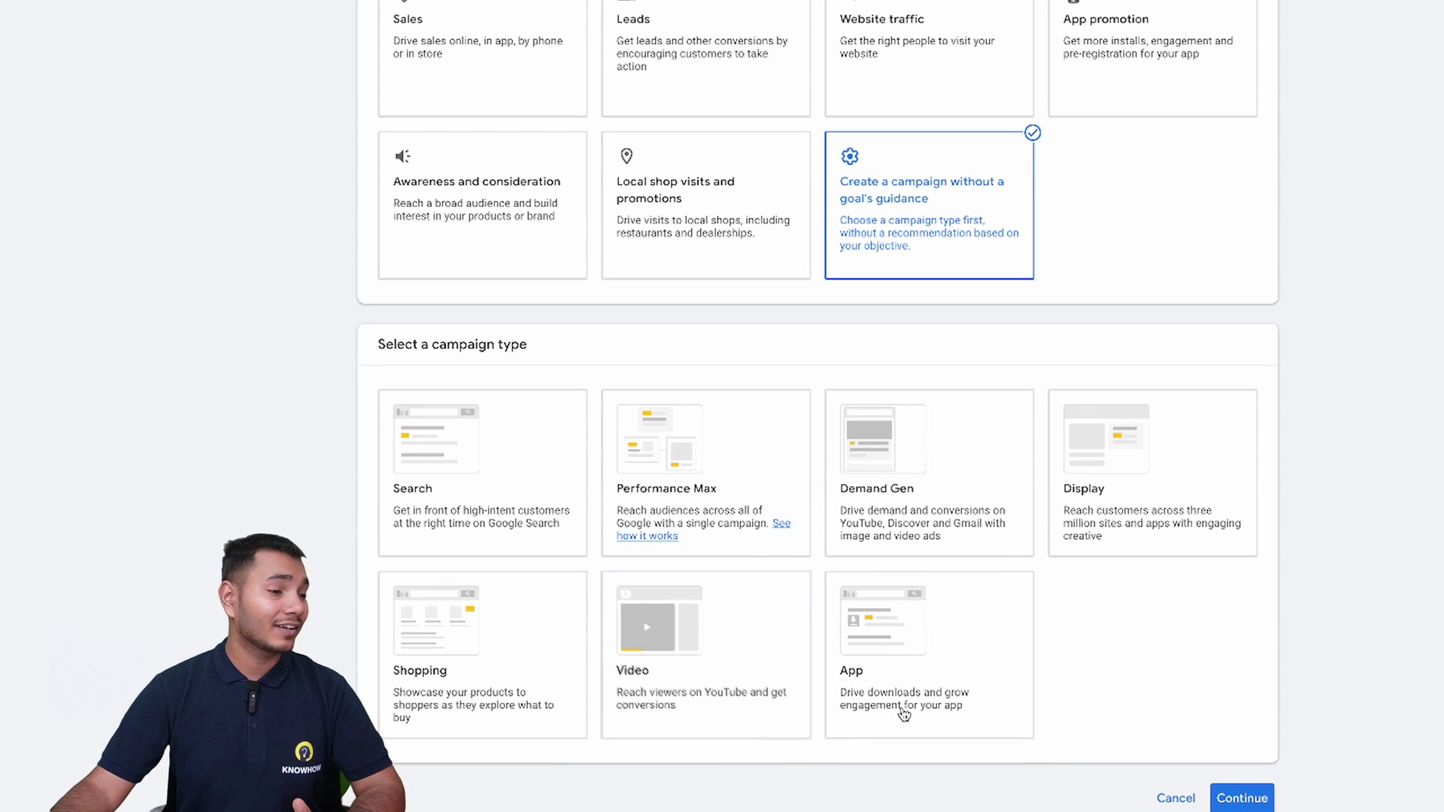
{"action": "left_click", "coordinate": [662, 651]}
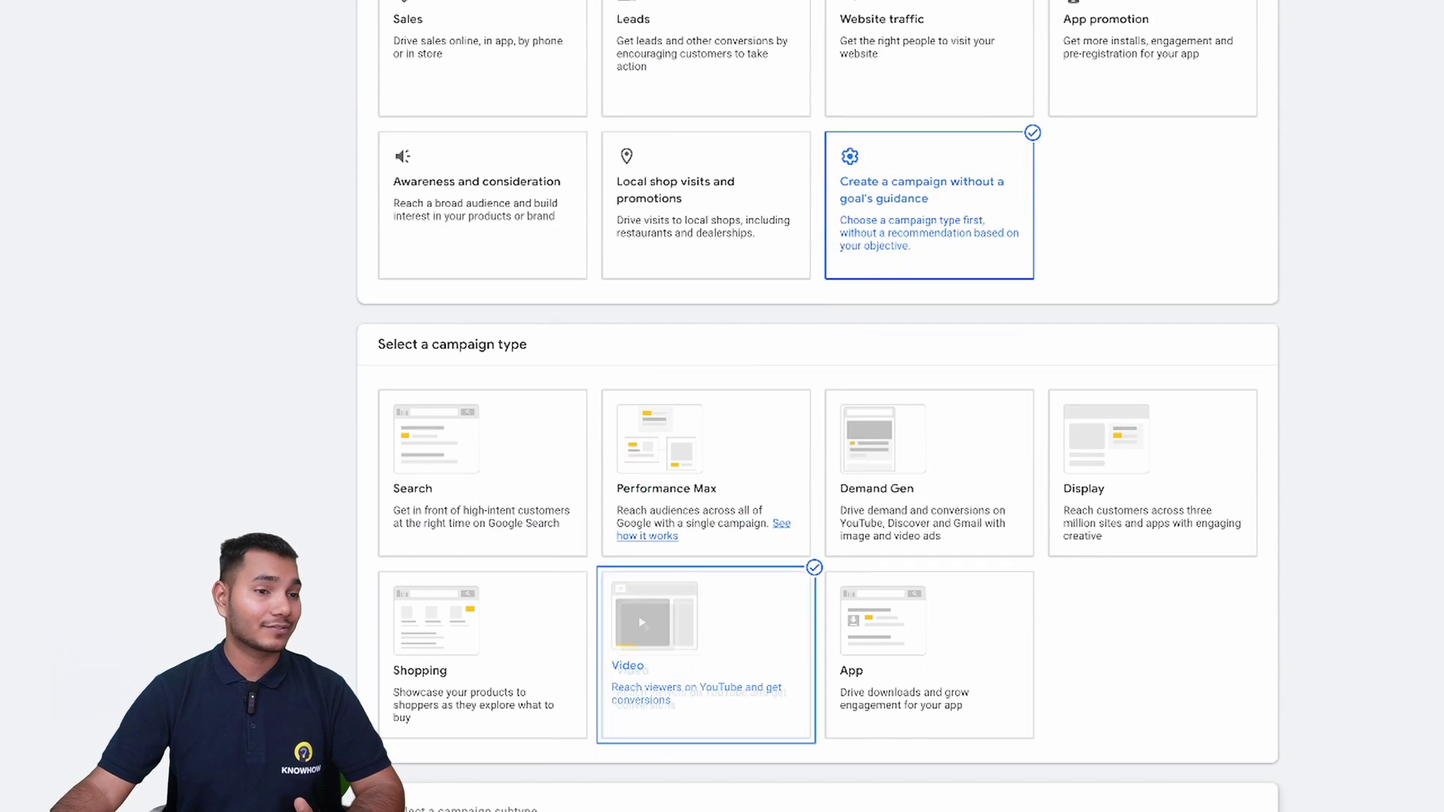
{"action": "scroll", "coordinate": [818, 452], "scroll_direction": "down", "scroll_amount": 9}
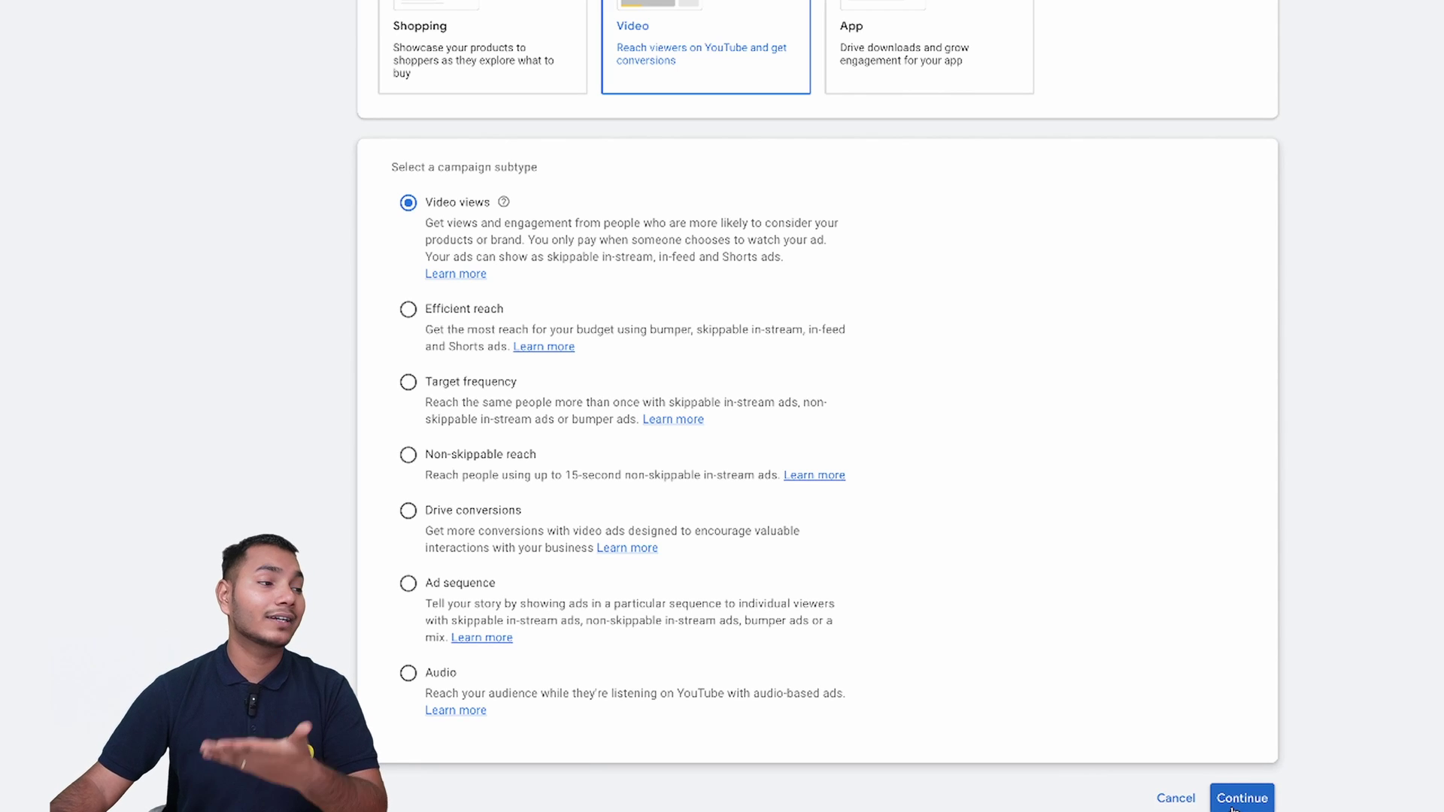
{"action": "left_click", "coordinate": [1241, 799]}
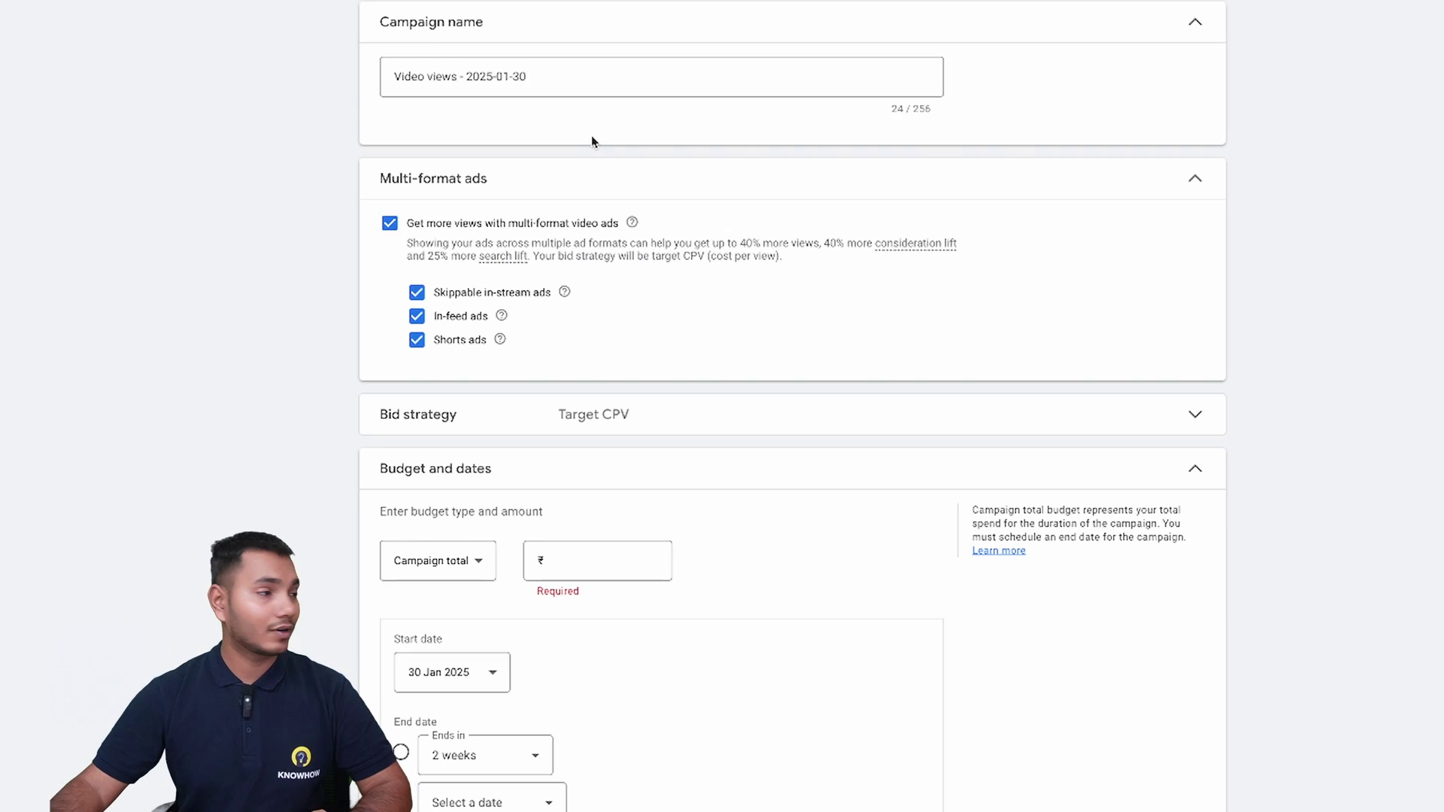
Replace the default campaign name with "Demo video campaign".
{"action": "scroll", "coordinate": [592, 141], "scroll_direction": "up", "scroll_amount": 2}
{"action": "left_click", "coordinate": [548, 212]}
{"action": "key", "text": "BackSpace"}
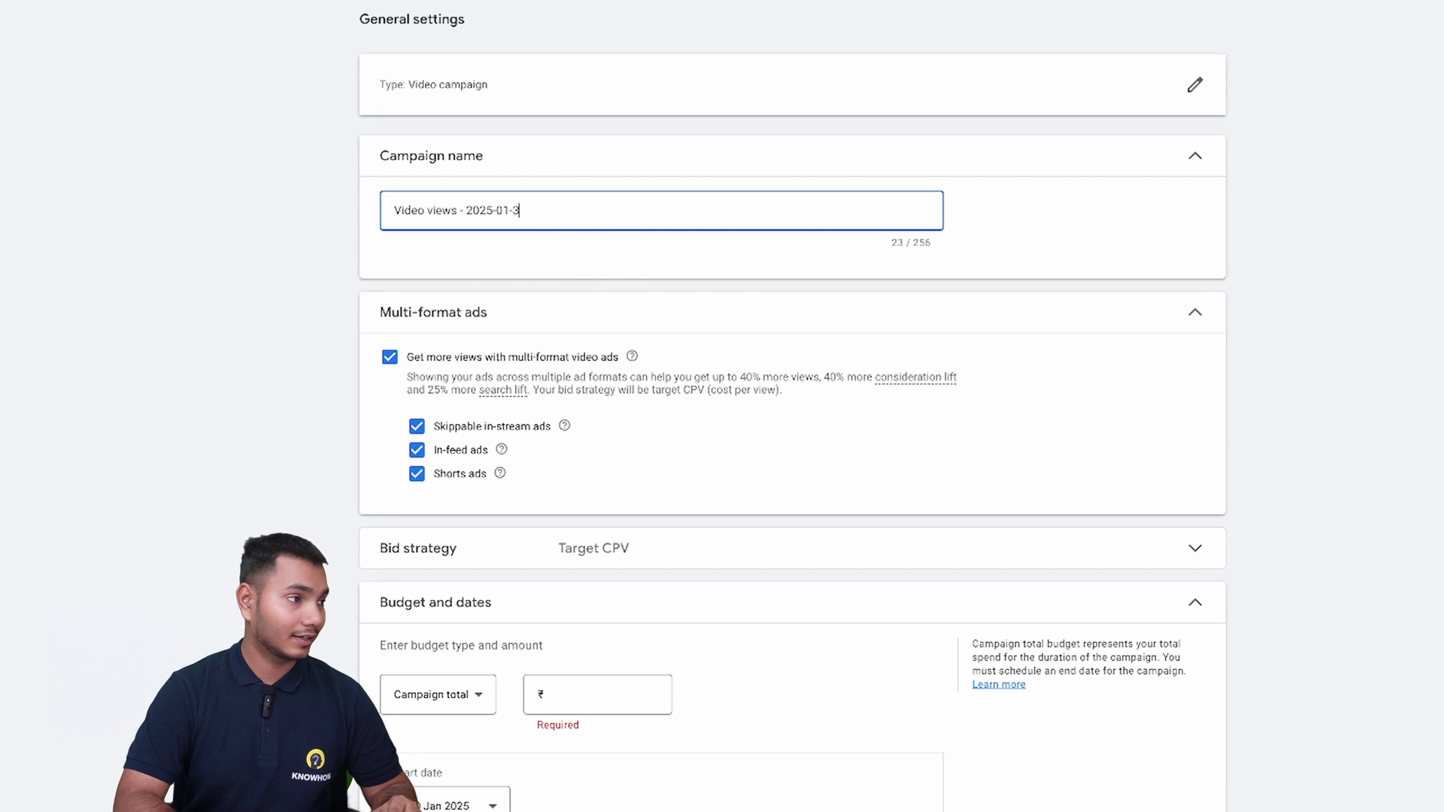
{"action": "key", "text": "BackSpace"}
{"action": "key", "text": "BackSpace"}
{"action": "key", "text": "BackSpace"}
{"action": "key", "text": "BackSpace"}
{"action": "key", "text": "BackSpace"}
{"action": "key", "text": "BackSpace"}
{"action": "key", "text": "BackSpace"}
{"action": "key", "text": "BackSpace"}
{"action": "key", "text": "BackSpace"}
{"action": "key", "text": "BackSpace"}
{"action": "key", "text": "BackSpace"}
{"action": "key", "text": "BackSpace"}
{"action": "key", "text": "BackSpace"}
{"action": "key", "text": "BackSpace"}
{"action": "key", "text": "BackSpace"}
{"action": "key", "text": "BackSpace"}
{"action": "key", "text": "BackSpace"}
{"action": "key", "text": "BackSpace"}
{"action": "key", "text": "BackSpace"}
{"action": "key", "text": "BackSpace"}
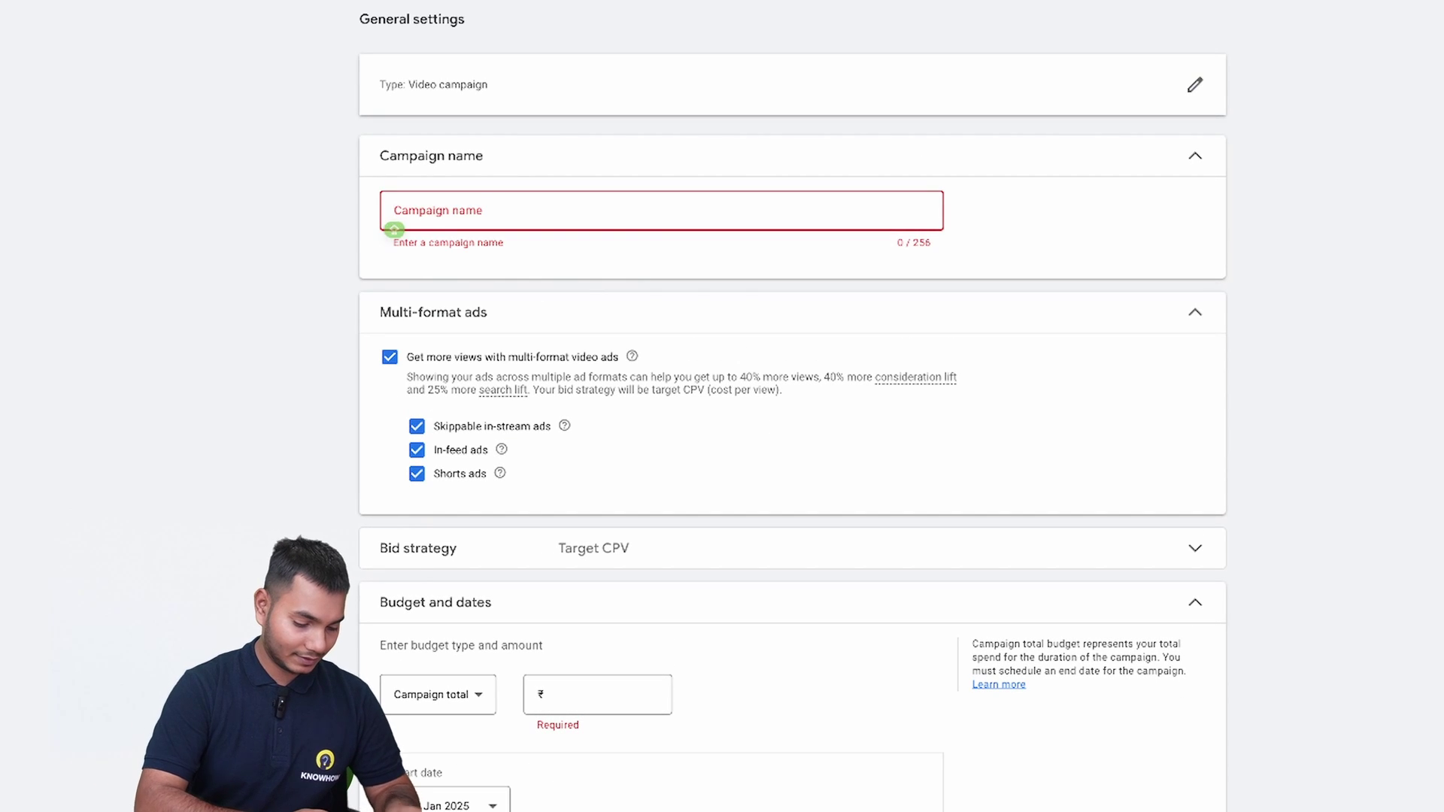
{"action": "type", "text": "Demo v"}
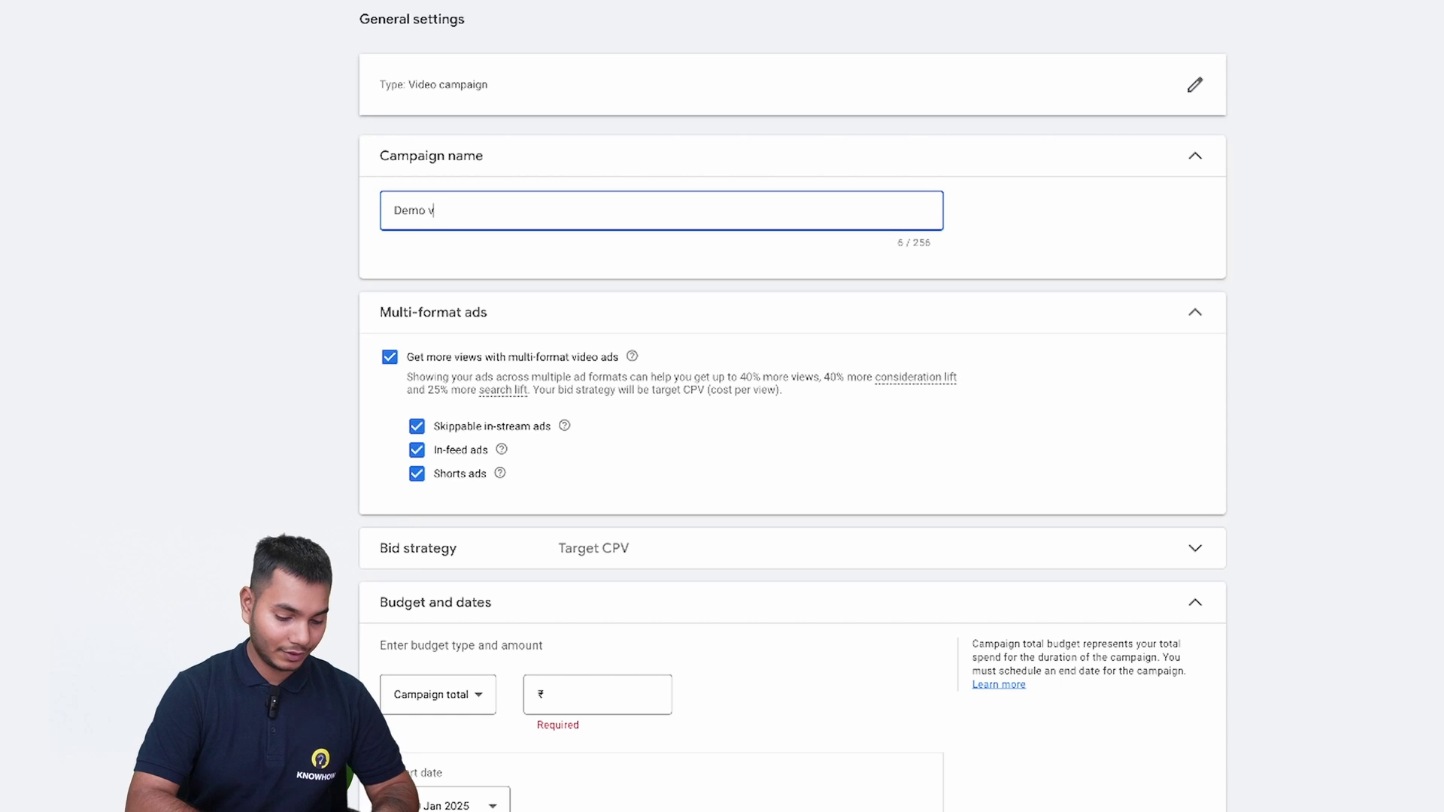
{"action": "type", "text": "ideo campaign"}
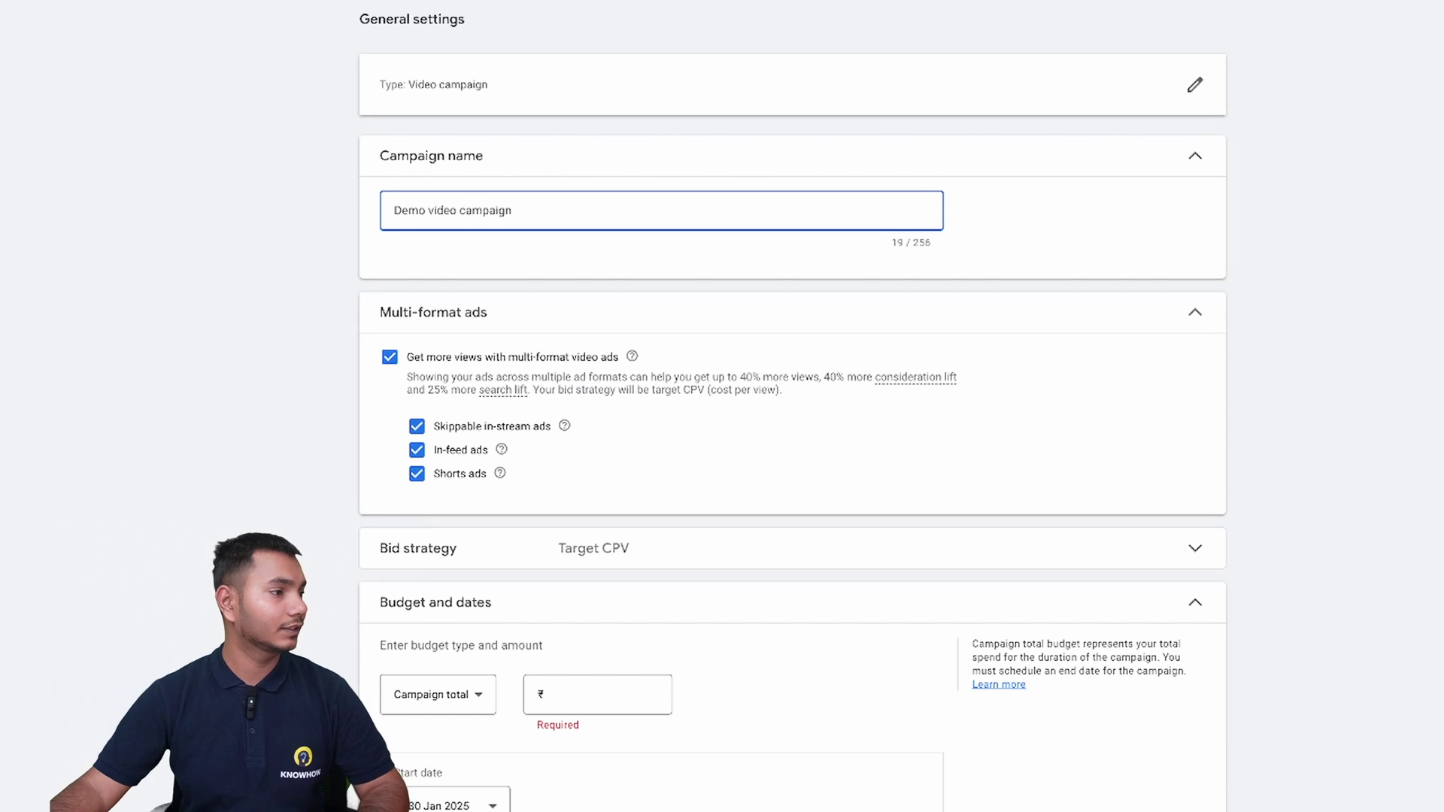
Change the campaign's budget type to Daily and set the amount to ₹2,000.
{"action": "scroll", "coordinate": [792, 406], "scroll_direction": "down", "scroll_amount": 2}
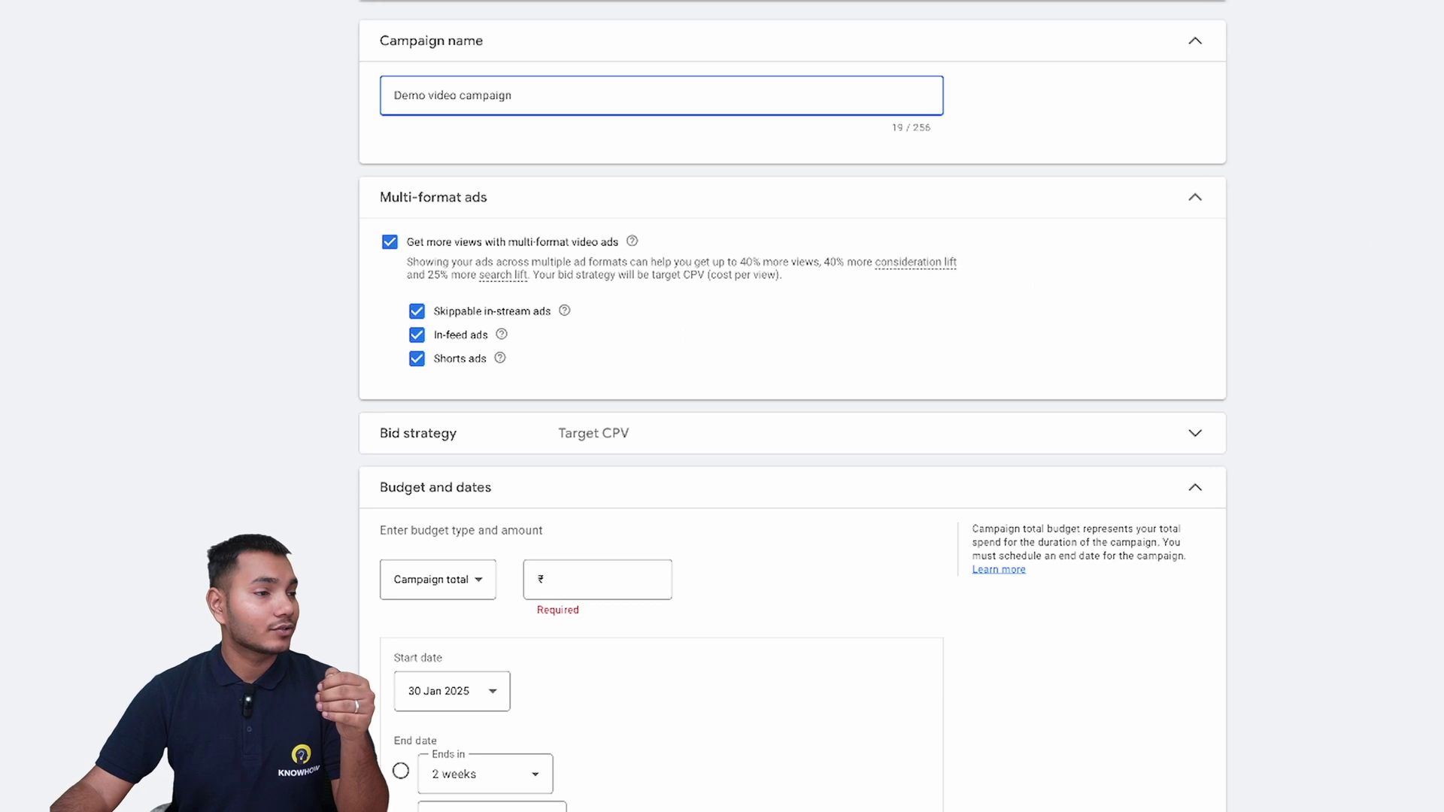
{"action": "scroll", "coordinate": [381, 258], "scroll_direction": "down", "scroll_amount": 3}
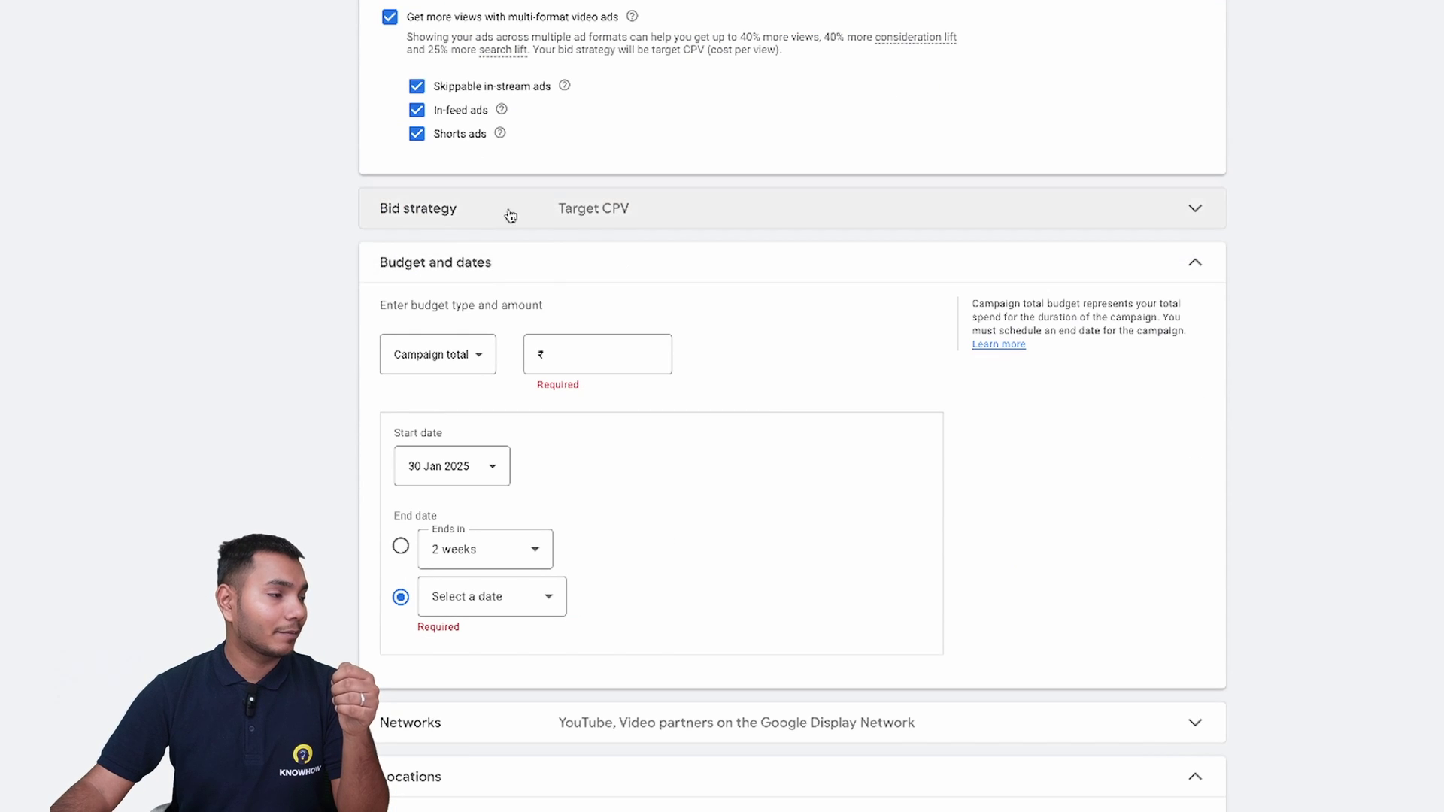
{"action": "left_click", "coordinate": [483, 357]}
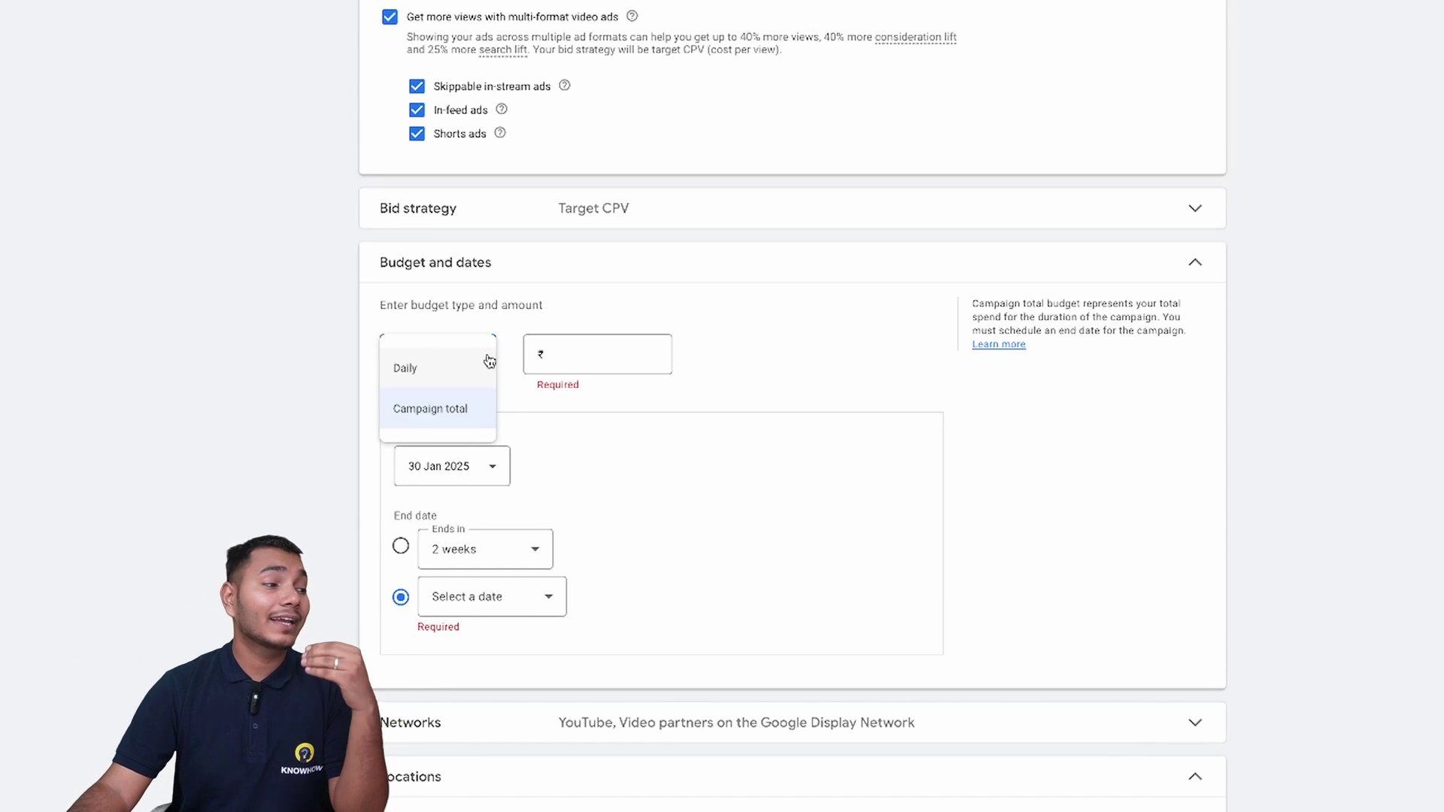
{"action": "left_click", "coordinate": [481, 367]}
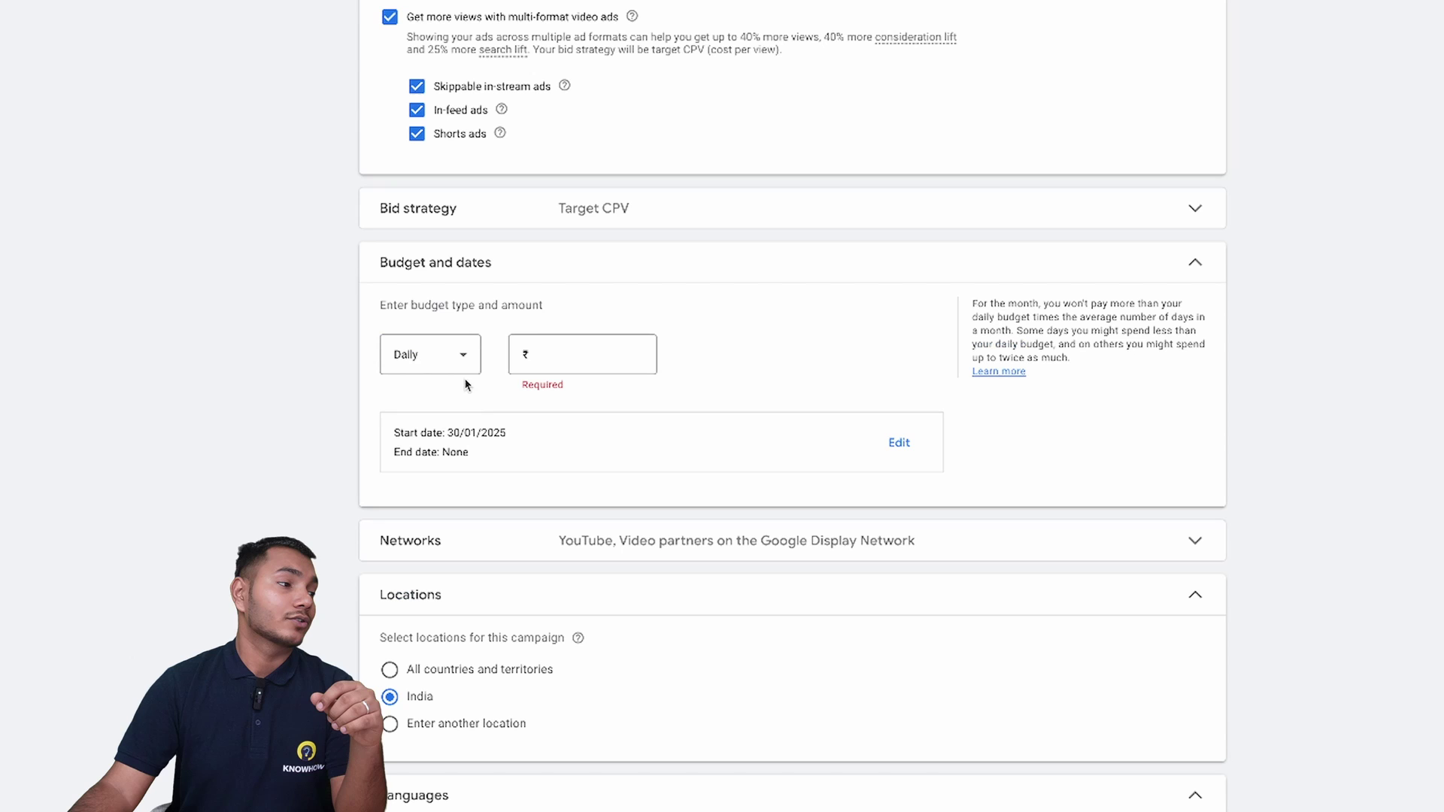
{"action": "left_click", "coordinate": [547, 353]}
{"action": "type", "text": "2000"}
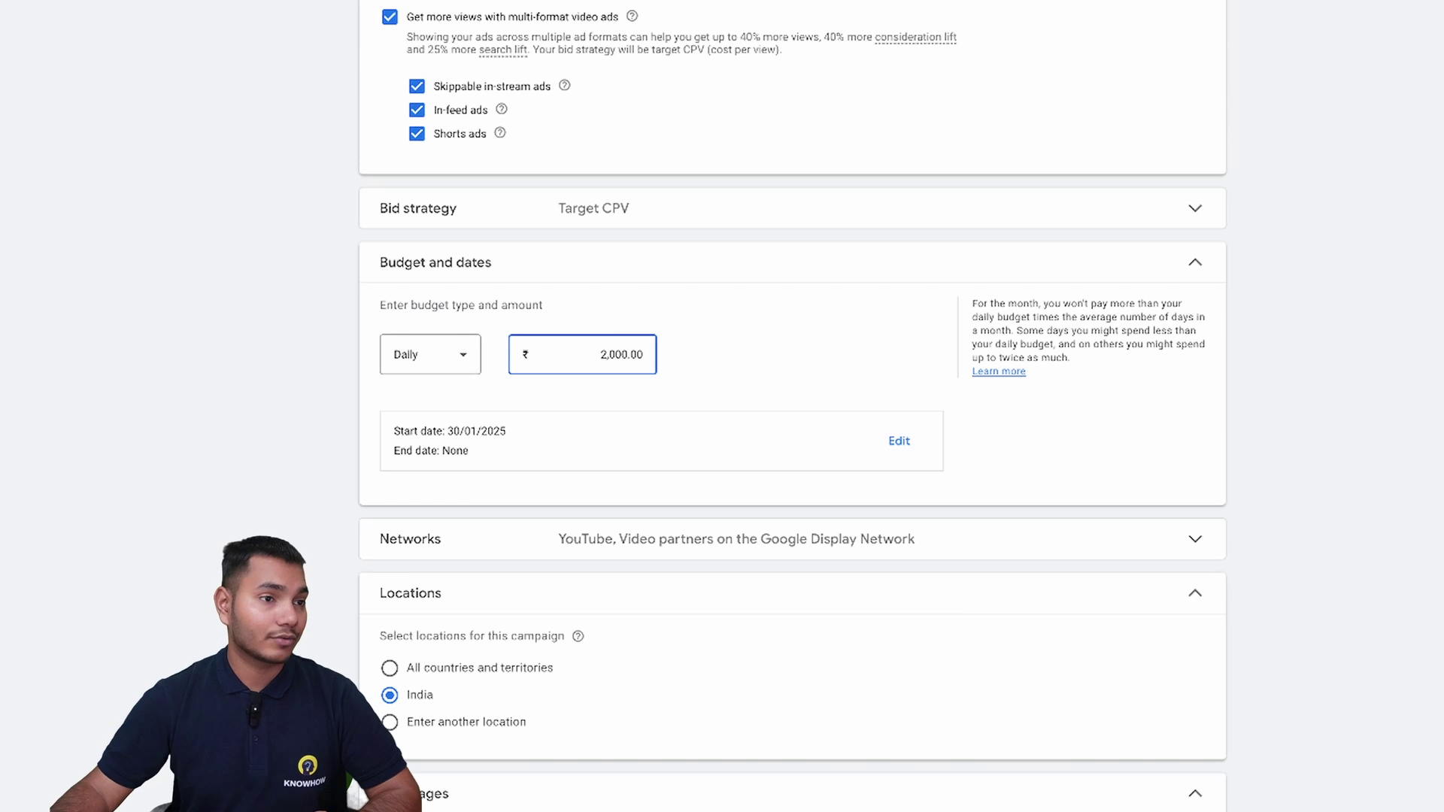
{"action": "left_click", "coordinate": [1348, 397]}
{"action": "scroll", "coordinate": [1349, 397], "scroll_direction": "down", "scroll_amount": 2}
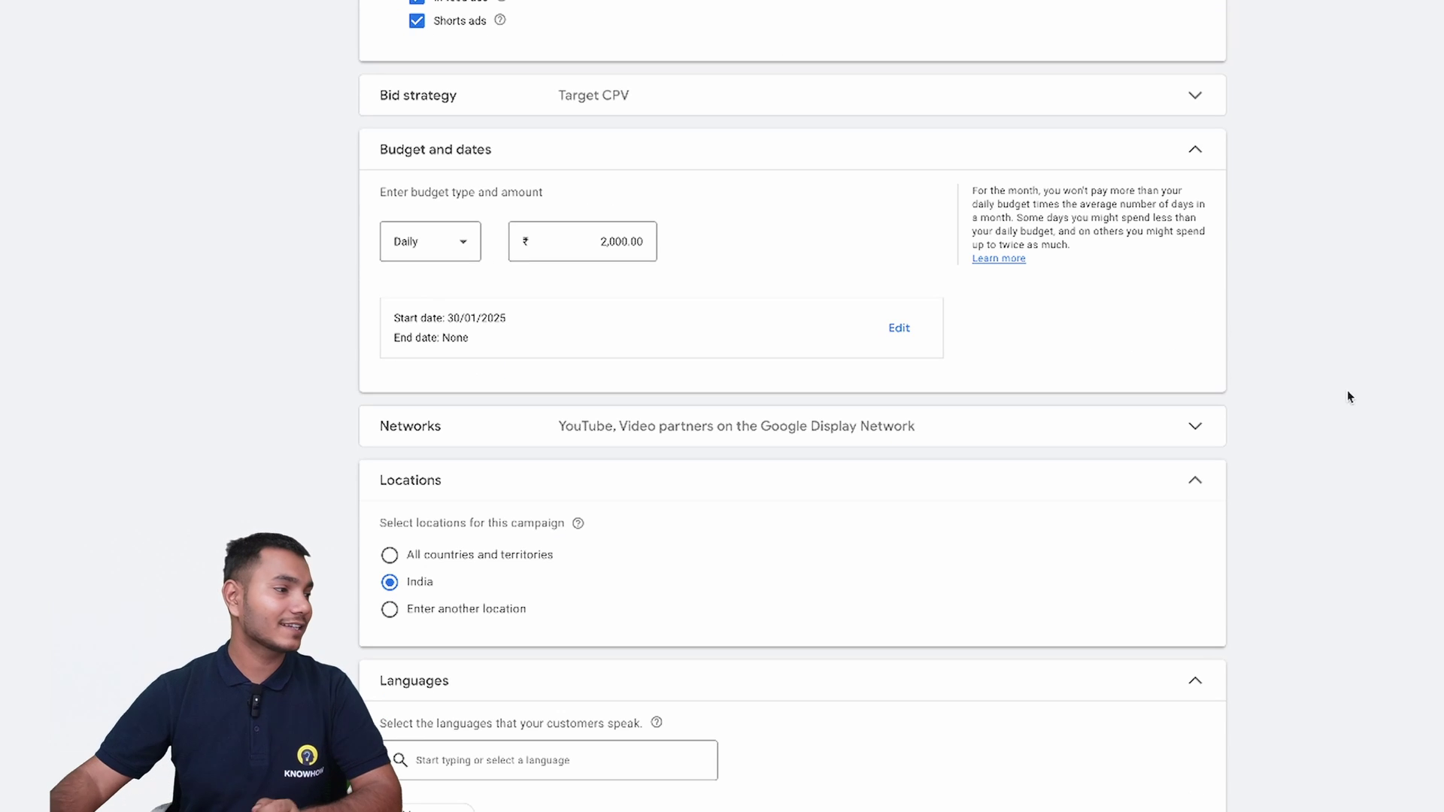
Expand the campaign's network options and review the network, location and language settings.
{"action": "left_click", "coordinate": [917, 436]}
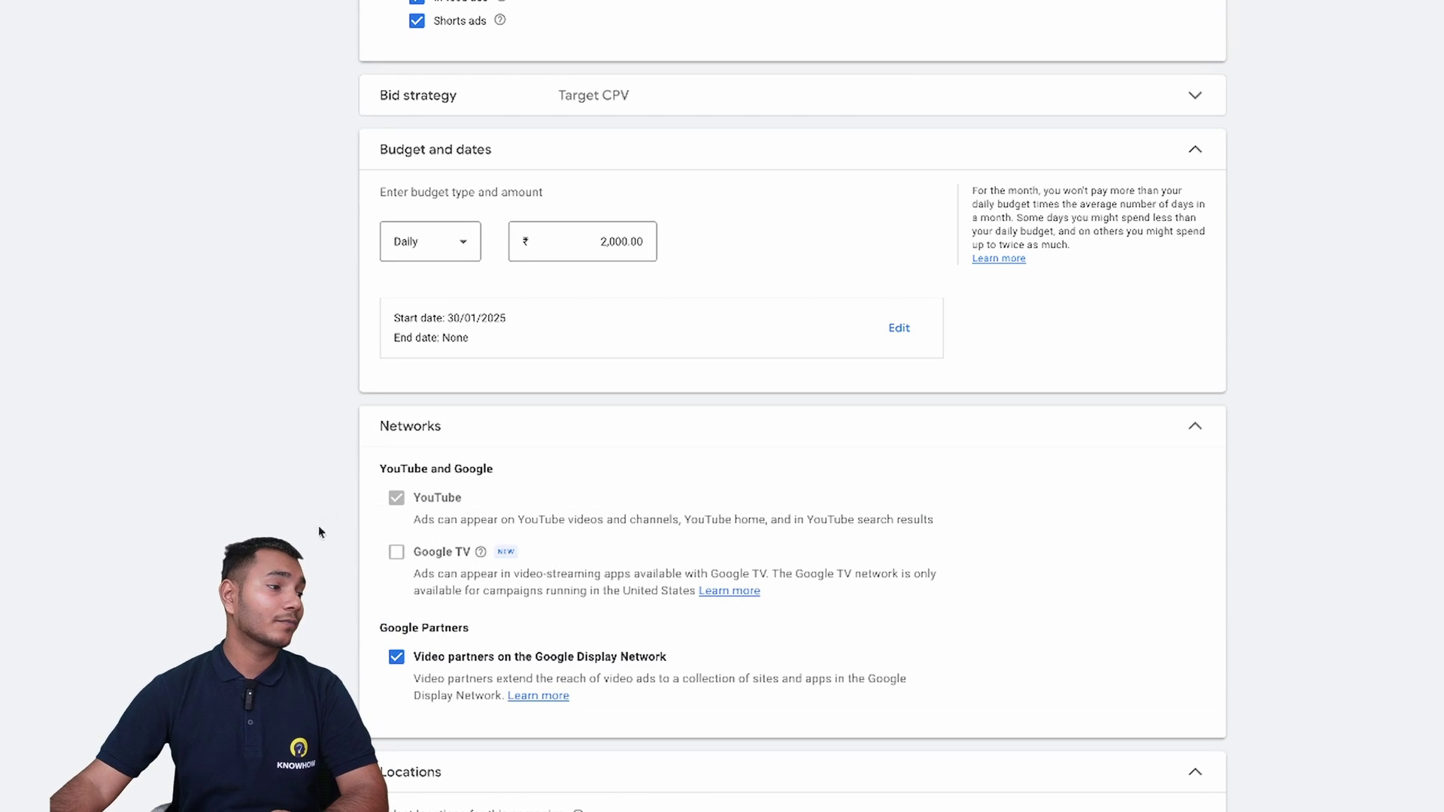
{"action": "scroll", "coordinate": [629, 359], "scroll_direction": "down", "scroll_amount": 3}
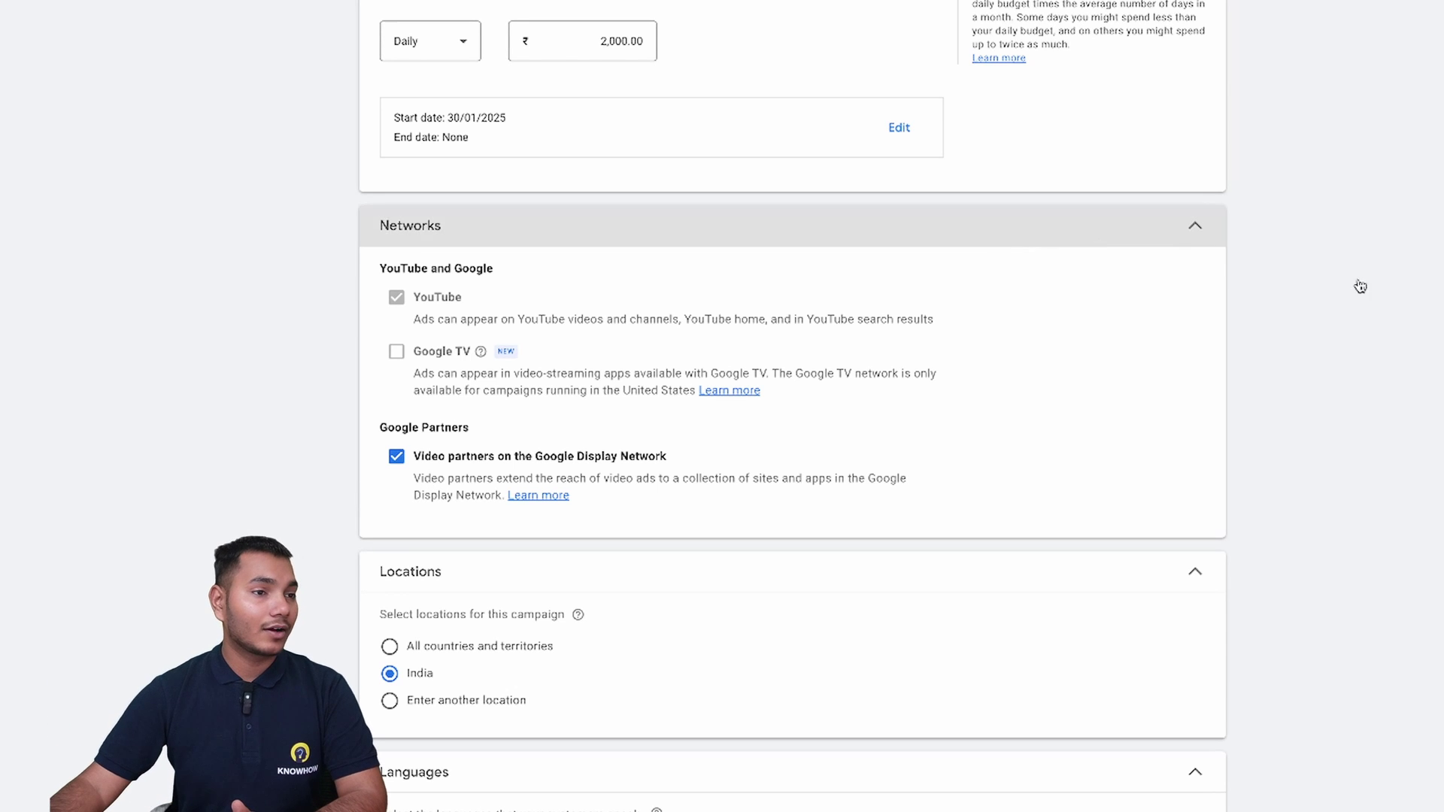
{"action": "scroll", "coordinate": [467, 145], "scroll_direction": "down", "scroll_amount": 7}
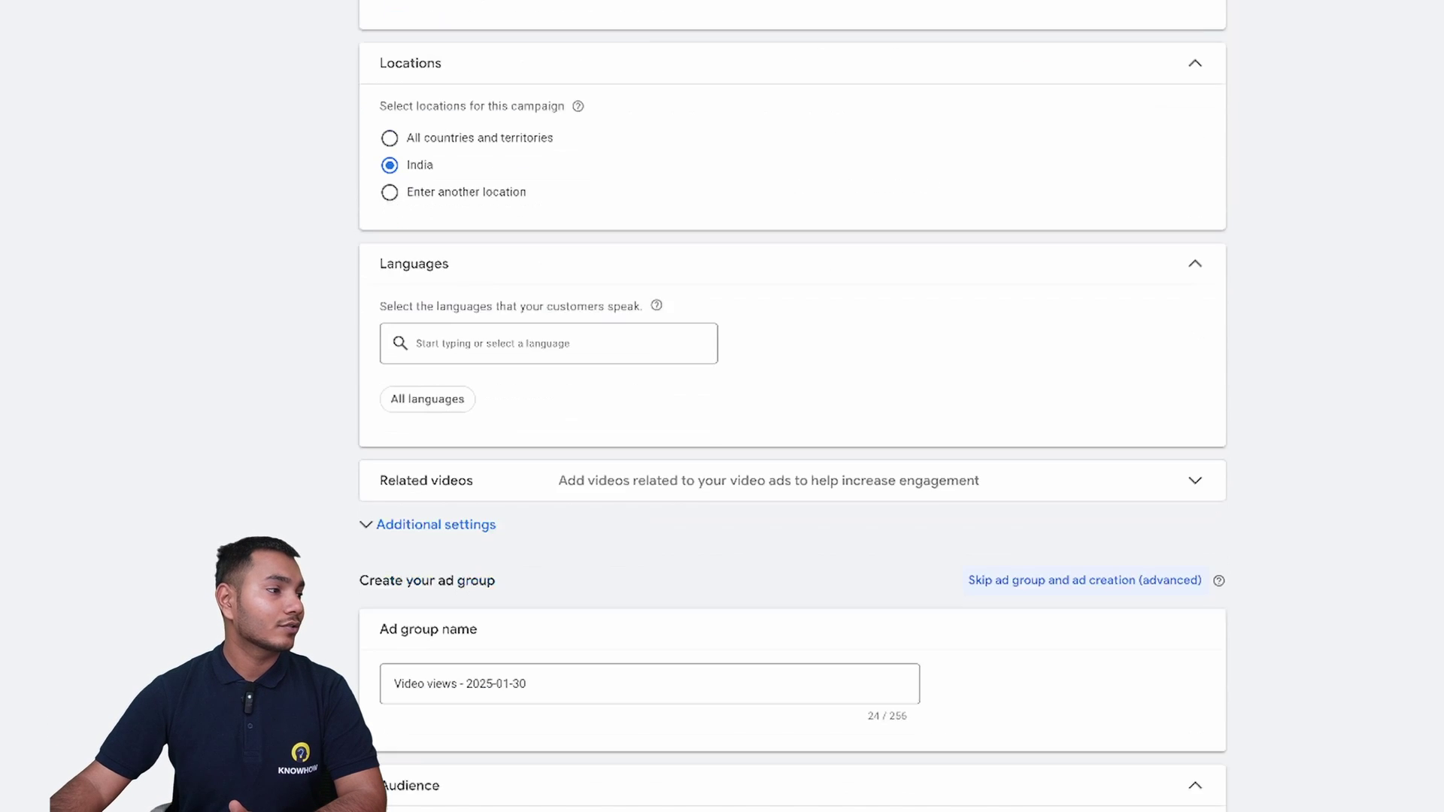
{"action": "scroll", "coordinate": [1249, 361], "scroll_direction": "down", "scroll_amount": 1}
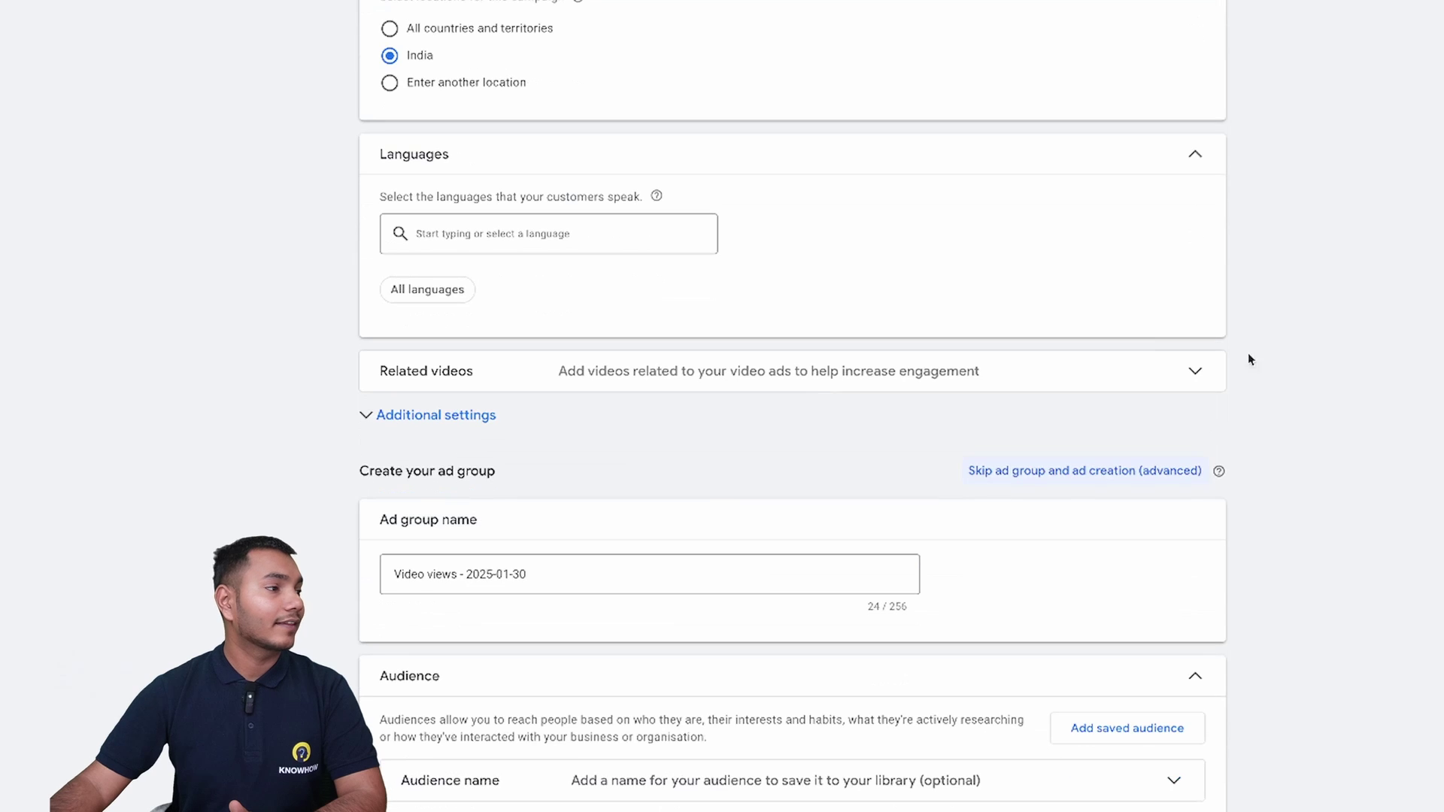
{"action": "scroll", "coordinate": [792, 402], "scroll_direction": "down", "scroll_amount": 1}
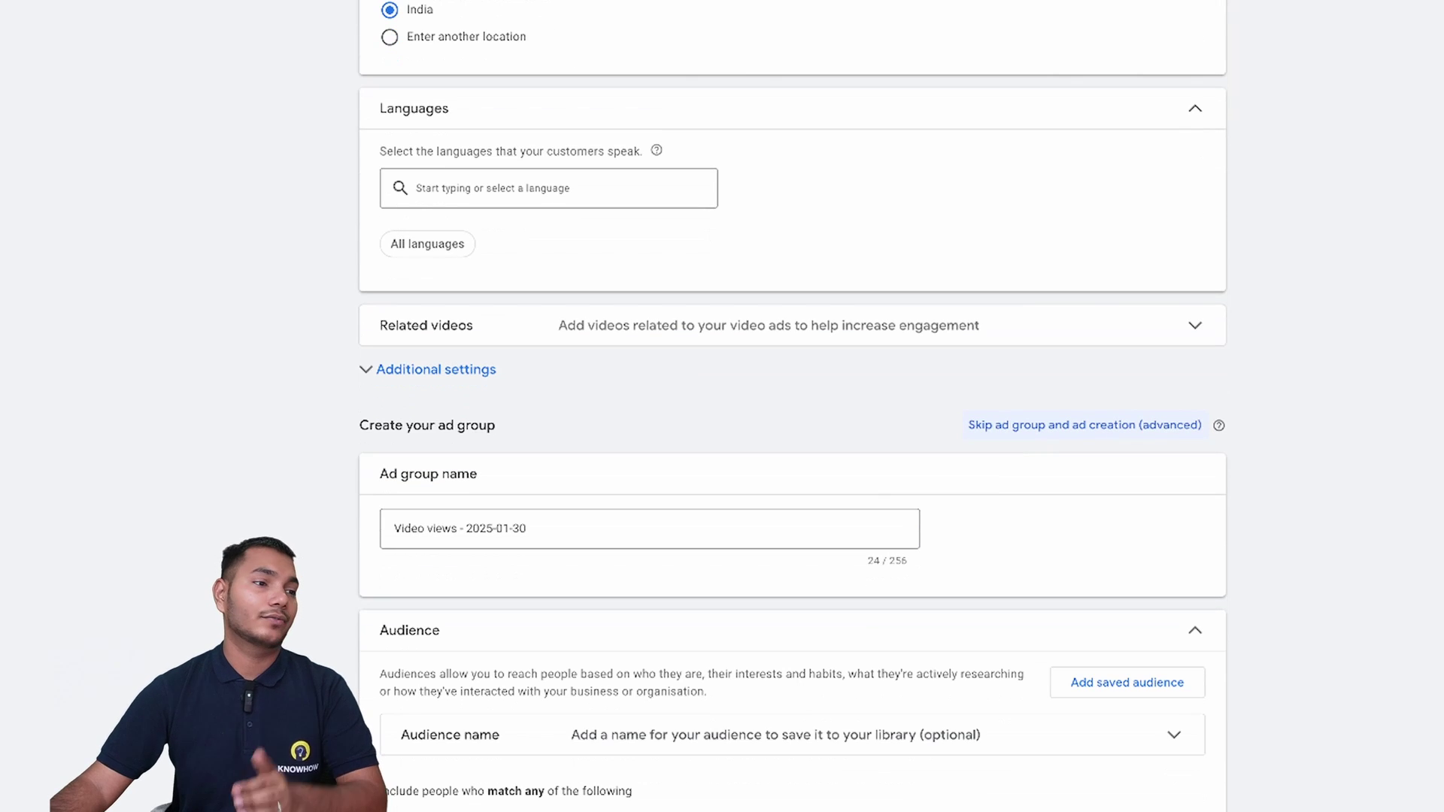
Search for "Knowhow academy" in the campaign's related videos and add the SQL Server PIVOT Function Tutorial video.
{"action": "left_click", "coordinate": [1198, 332]}
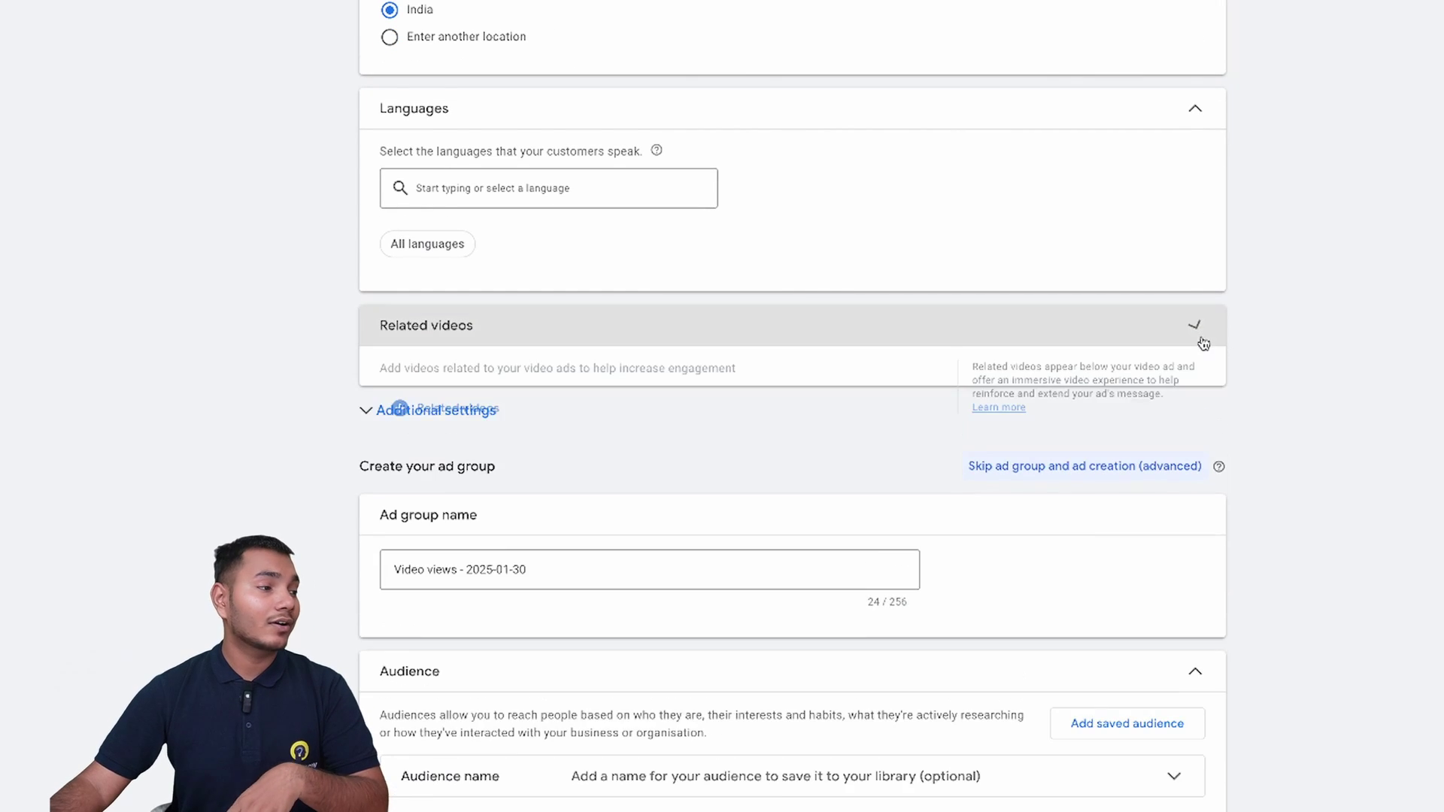
{"action": "scroll", "coordinate": [1321, 414], "scroll_direction": "down", "scroll_amount": 1}
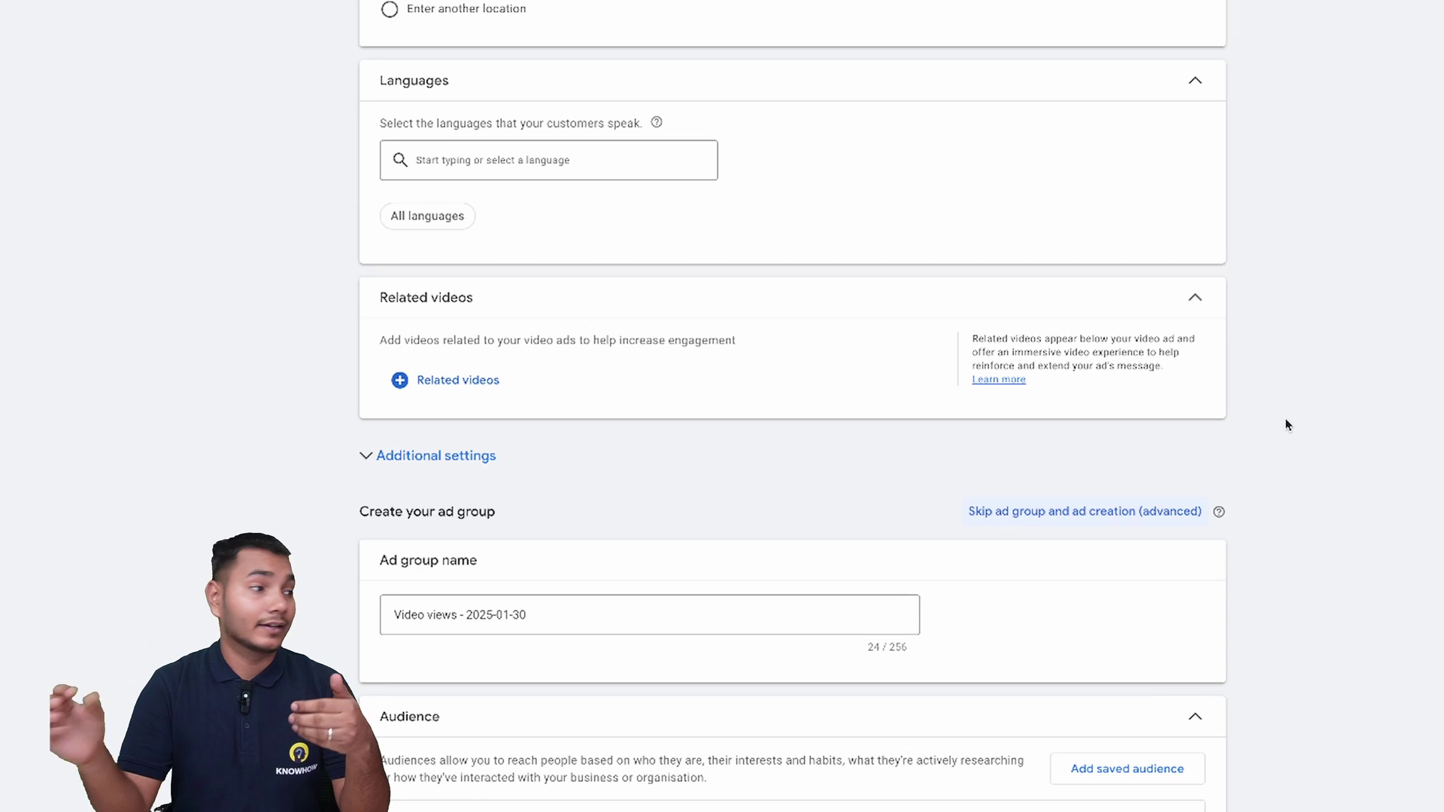
{"action": "left_click", "coordinate": [482, 381]}
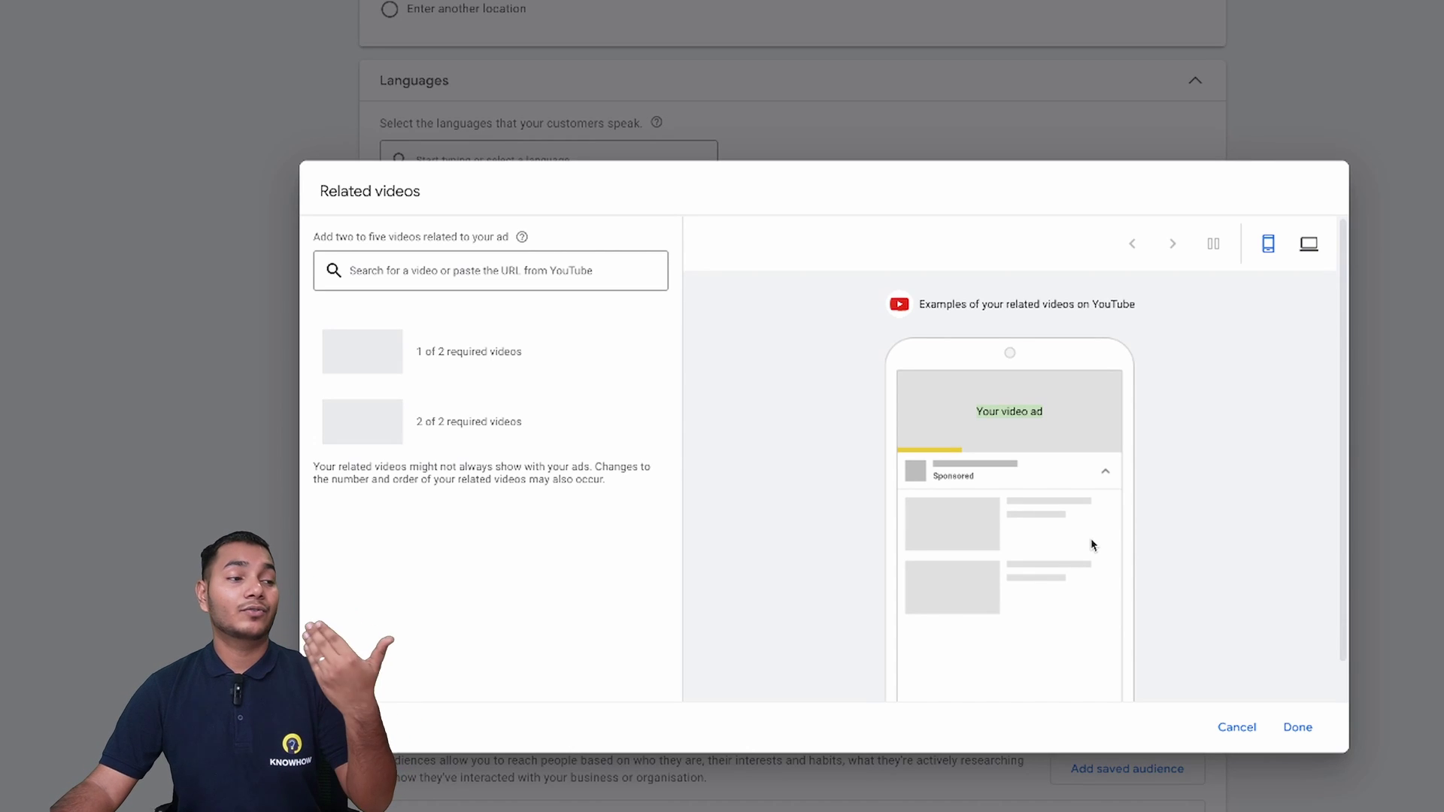
{"action": "left_click", "coordinate": [412, 280]}
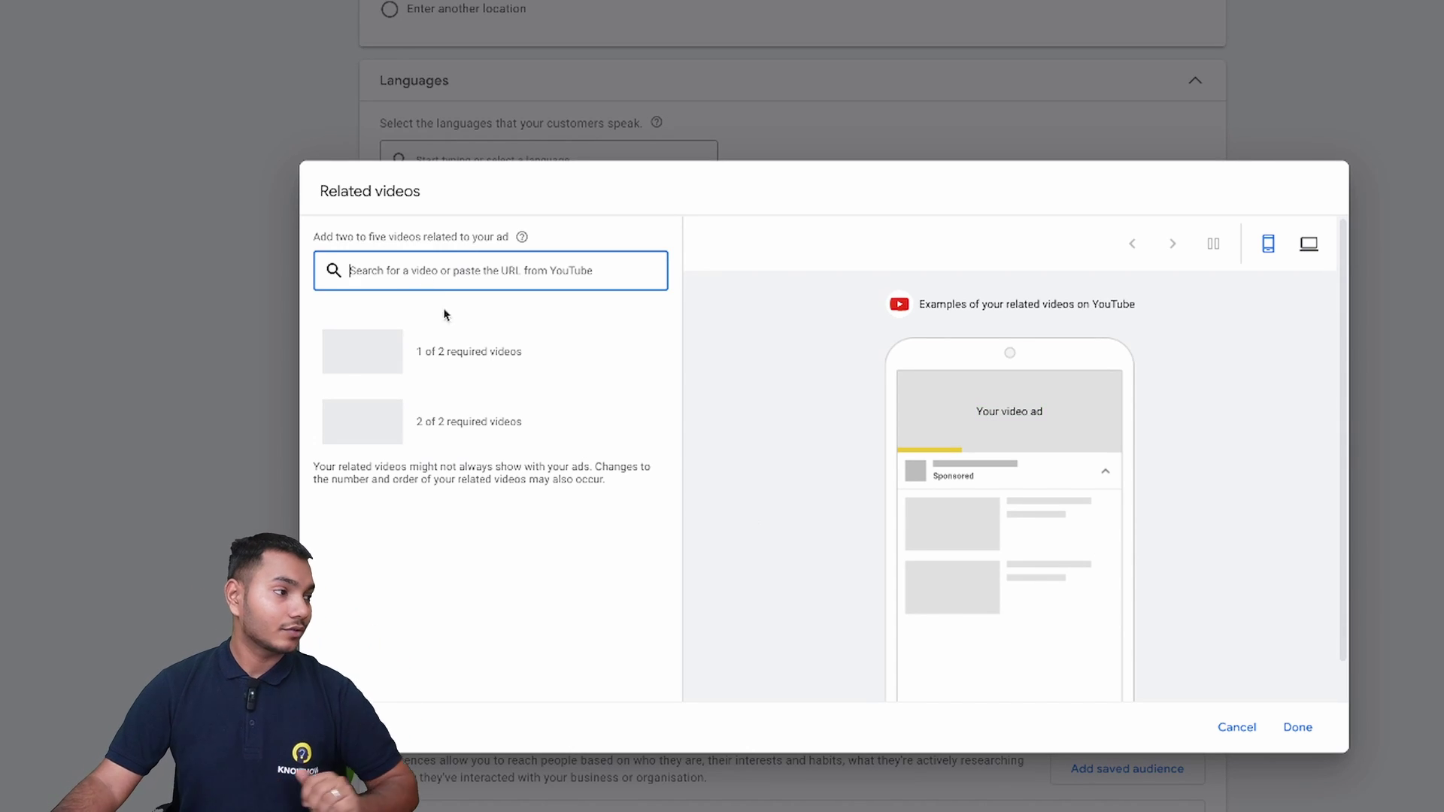
{"action": "type", "text": "Kn"}
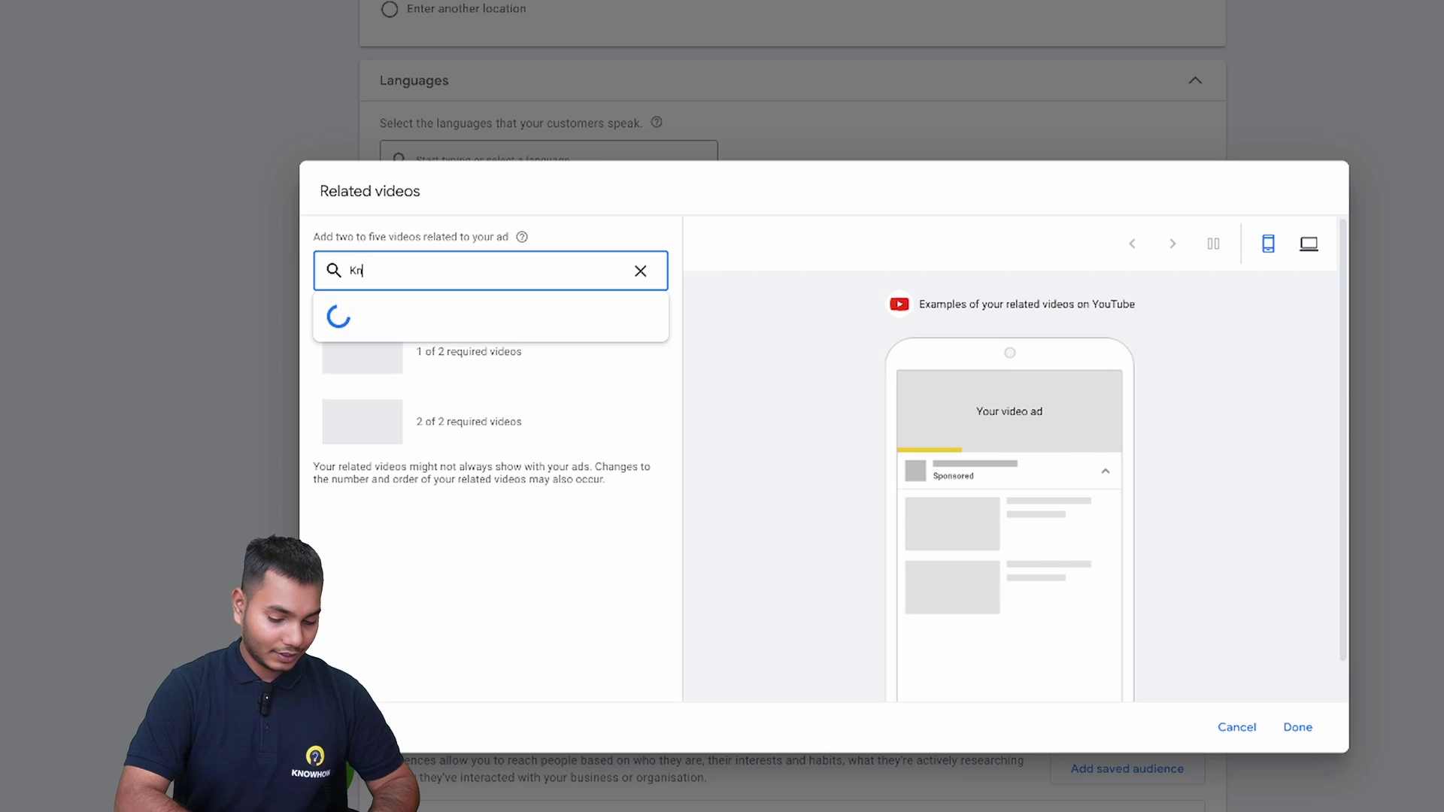
{"action": "type", "text": "owhow academy"}
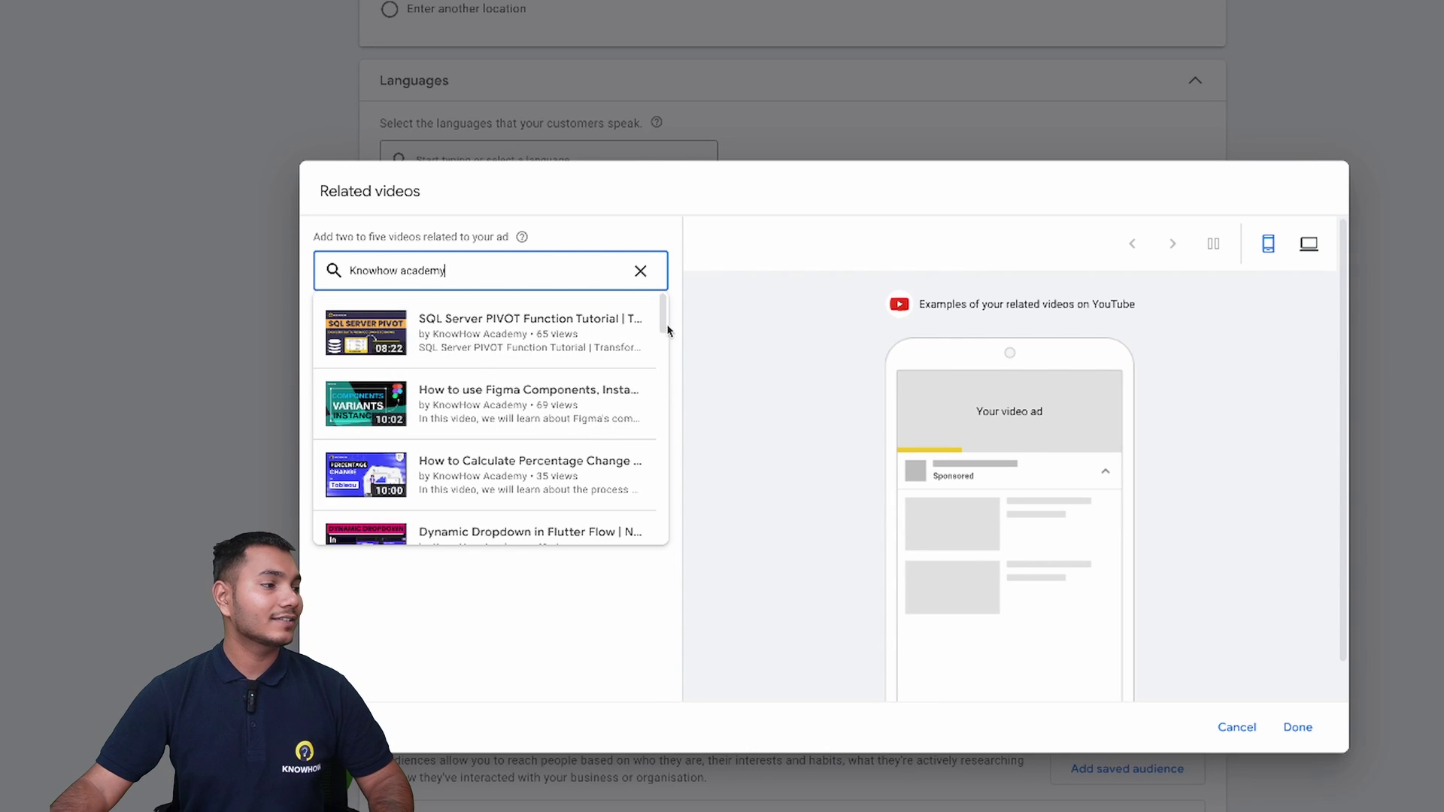
{"action": "scroll", "coordinate": [667, 331], "scroll_direction": "down", "scroll_amount": 3}
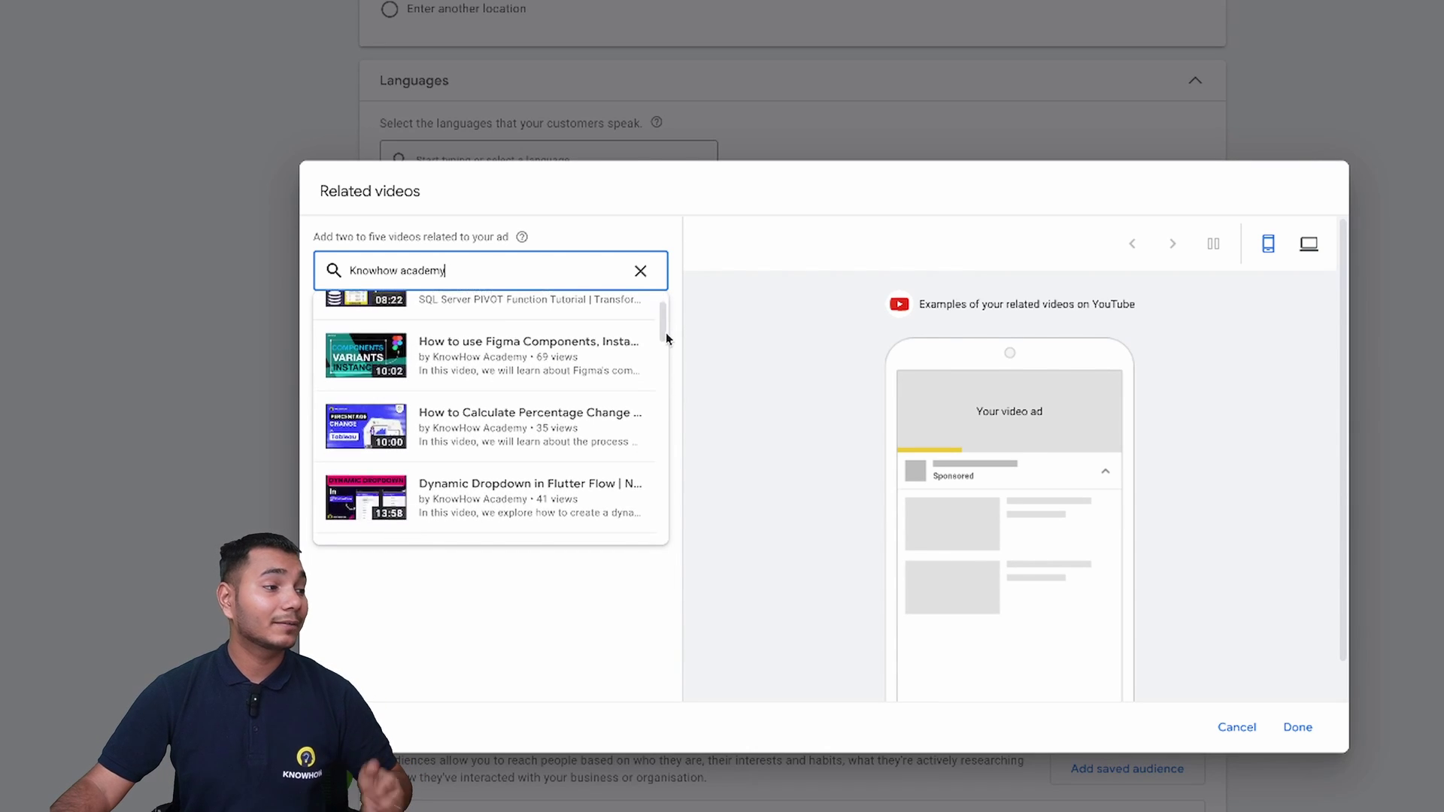
{"action": "scroll", "coordinate": [667, 357], "scroll_direction": "down", "scroll_amount": 2}
{"action": "scroll", "coordinate": [667, 359], "scroll_direction": "up", "scroll_amount": 5}
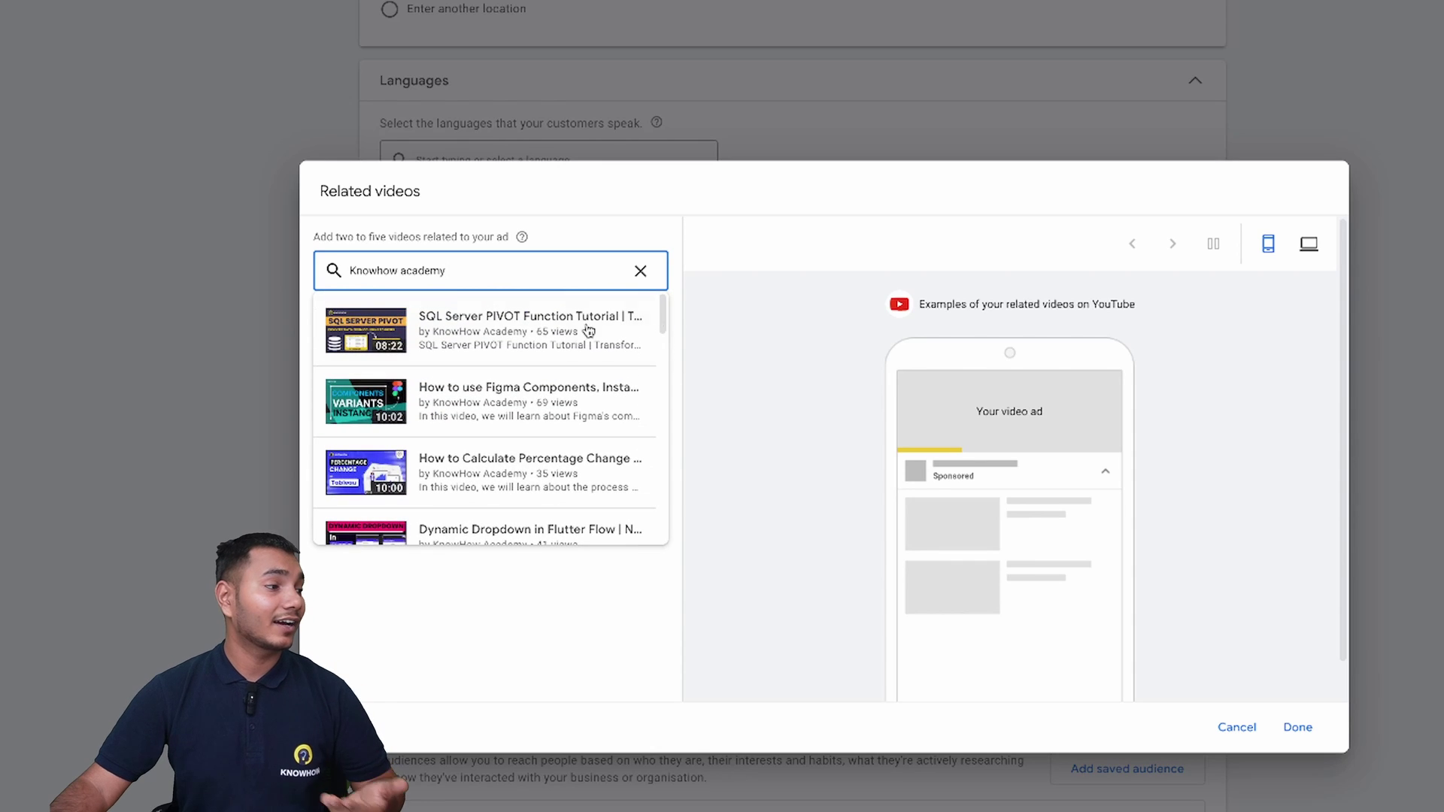
{"action": "left_click", "coordinate": [425, 342]}
Add the "How to use Figma Components, Instances, & Variants?" video as the second related video and save the selection.
{"action": "left_click", "coordinate": [602, 287]}
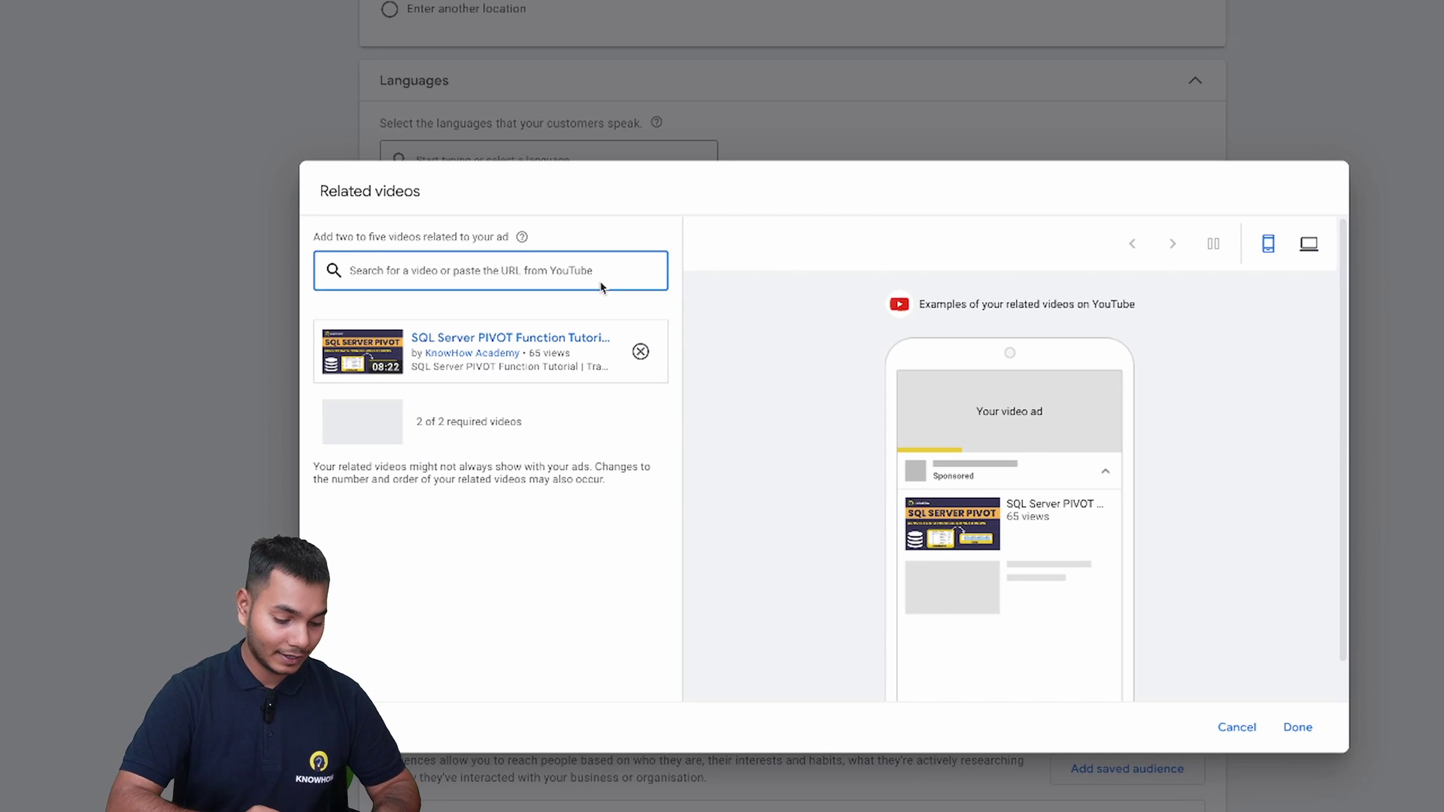
{"action": "key", "text": "Caps_Lock"}
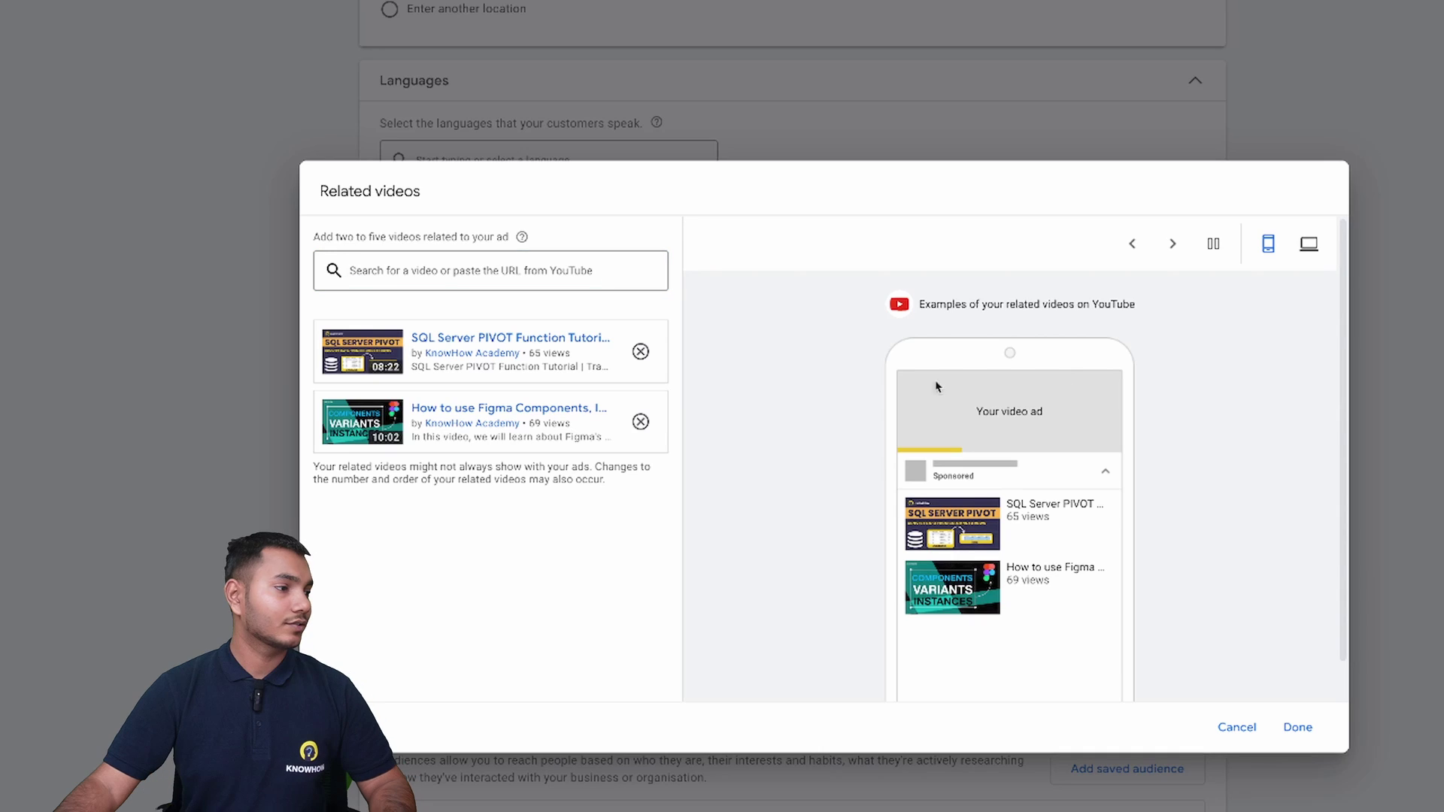
{"action": "left_click", "coordinate": [1289, 728]}
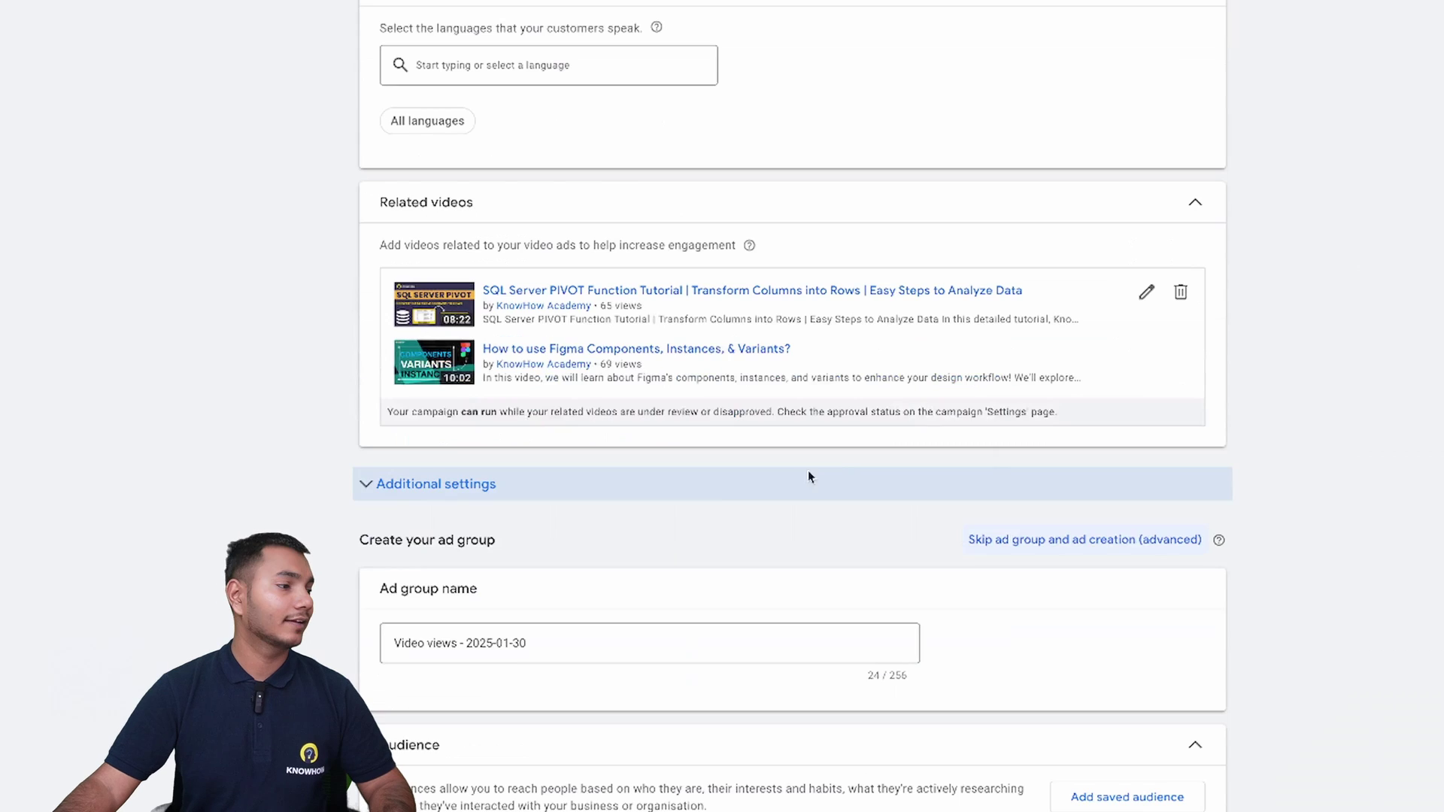
Expand the campaign's additional settings and switch Devices to specific targeting, keeping computers, mobile phones, tablets and TV screens selected.
{"action": "left_click", "coordinate": [463, 489]}
{"action": "scroll", "coordinate": [1352, 376], "scroll_direction": "down", "scroll_amount": 3}
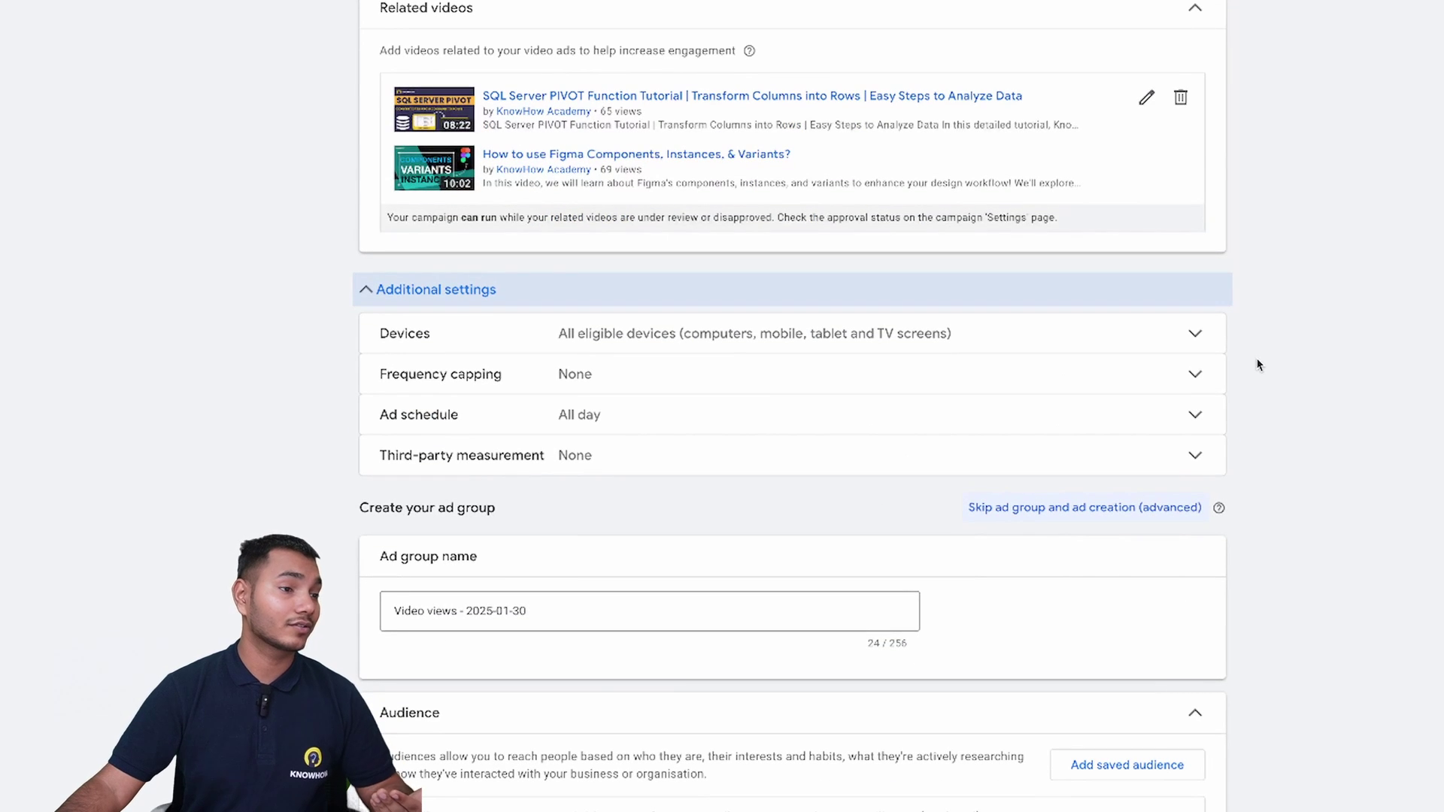
{"action": "left_click", "coordinate": [1214, 337]}
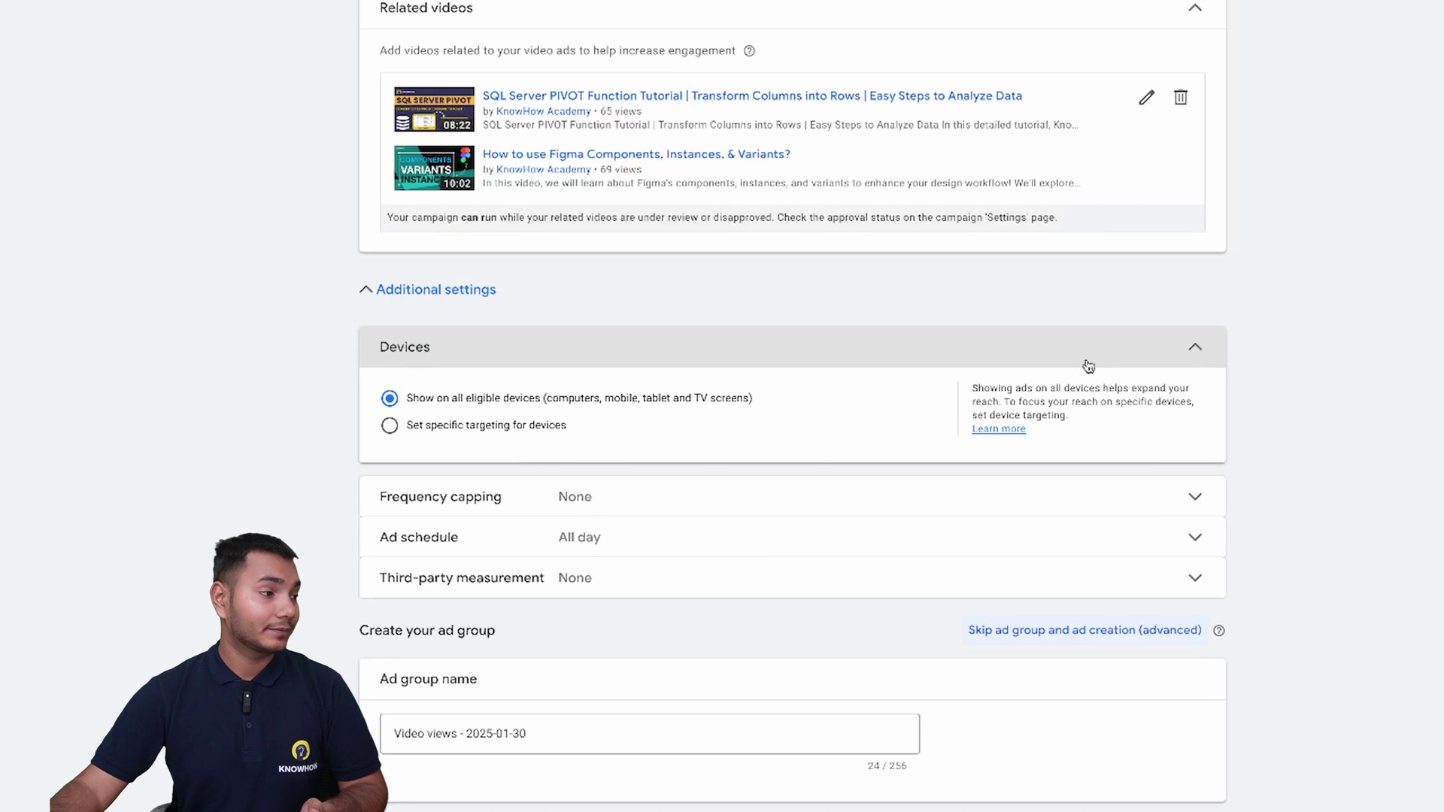
{"action": "left_click", "coordinate": [457, 436]}
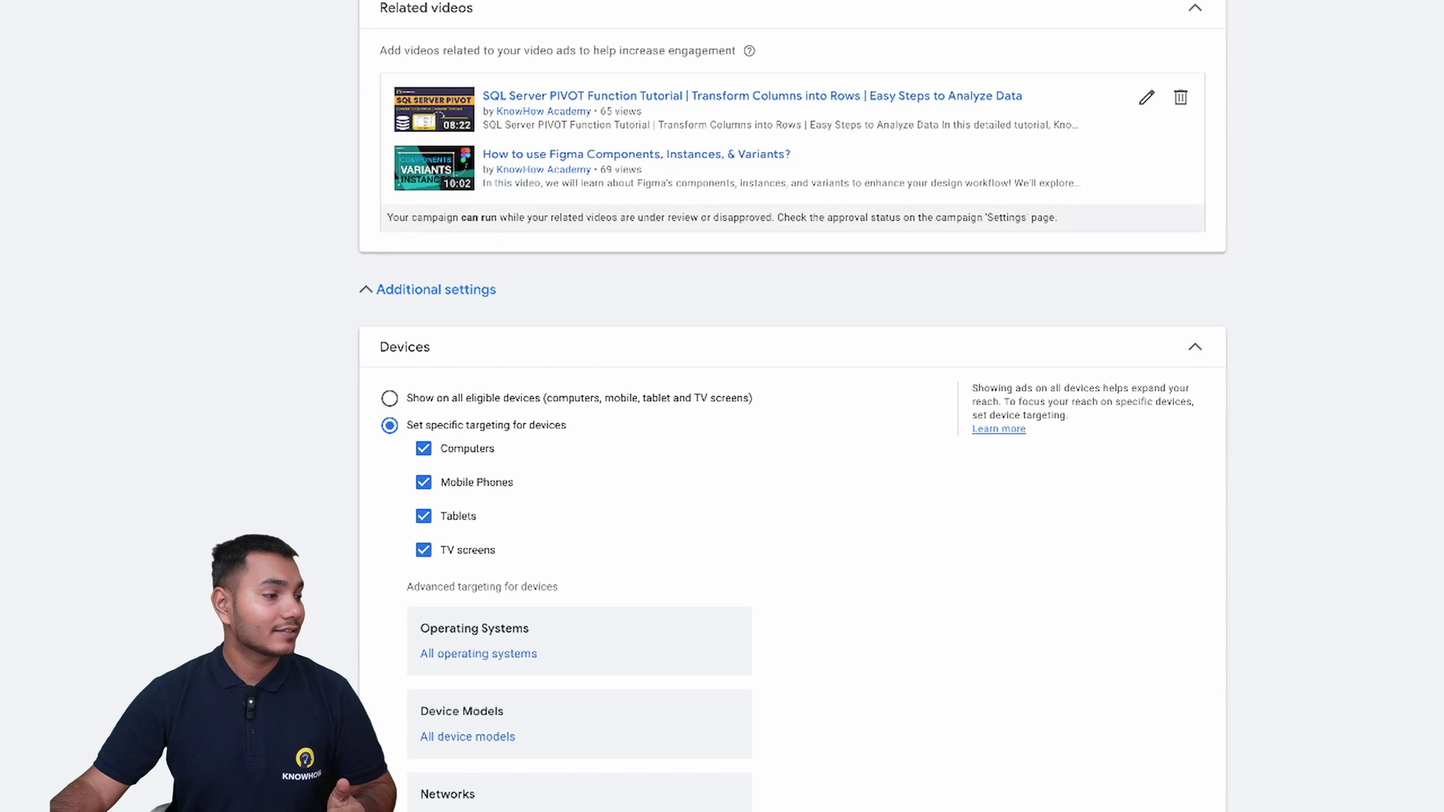
{"action": "scroll", "coordinate": [394, 419], "scroll_direction": "down", "scroll_amount": 3}
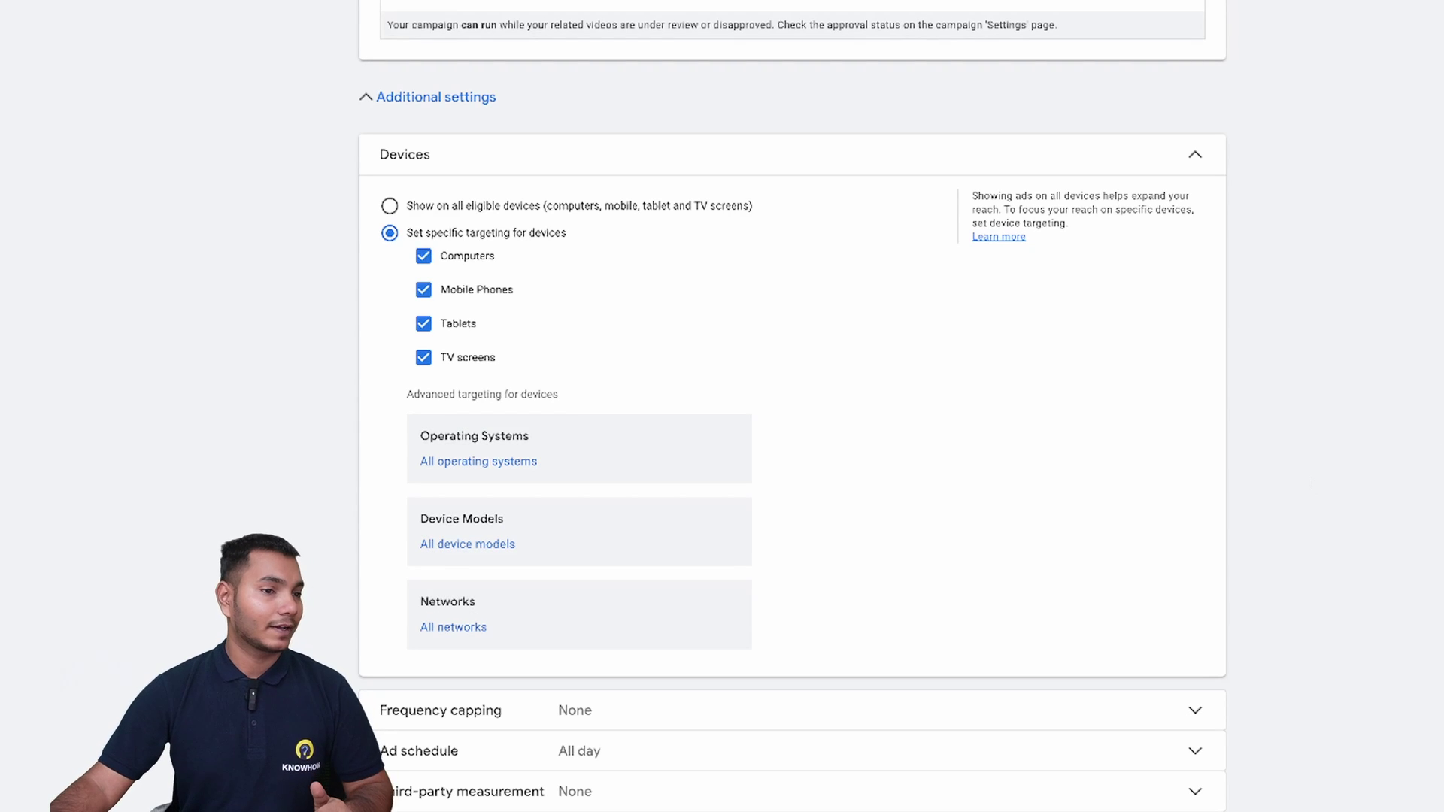
Enable an impression frequency cap for the campaign and set it to 5 impressions per day.
{"action": "scroll", "coordinate": [1171, 487], "scroll_direction": "down", "scroll_amount": 3}
{"action": "left_click", "coordinate": [1191, 506]}
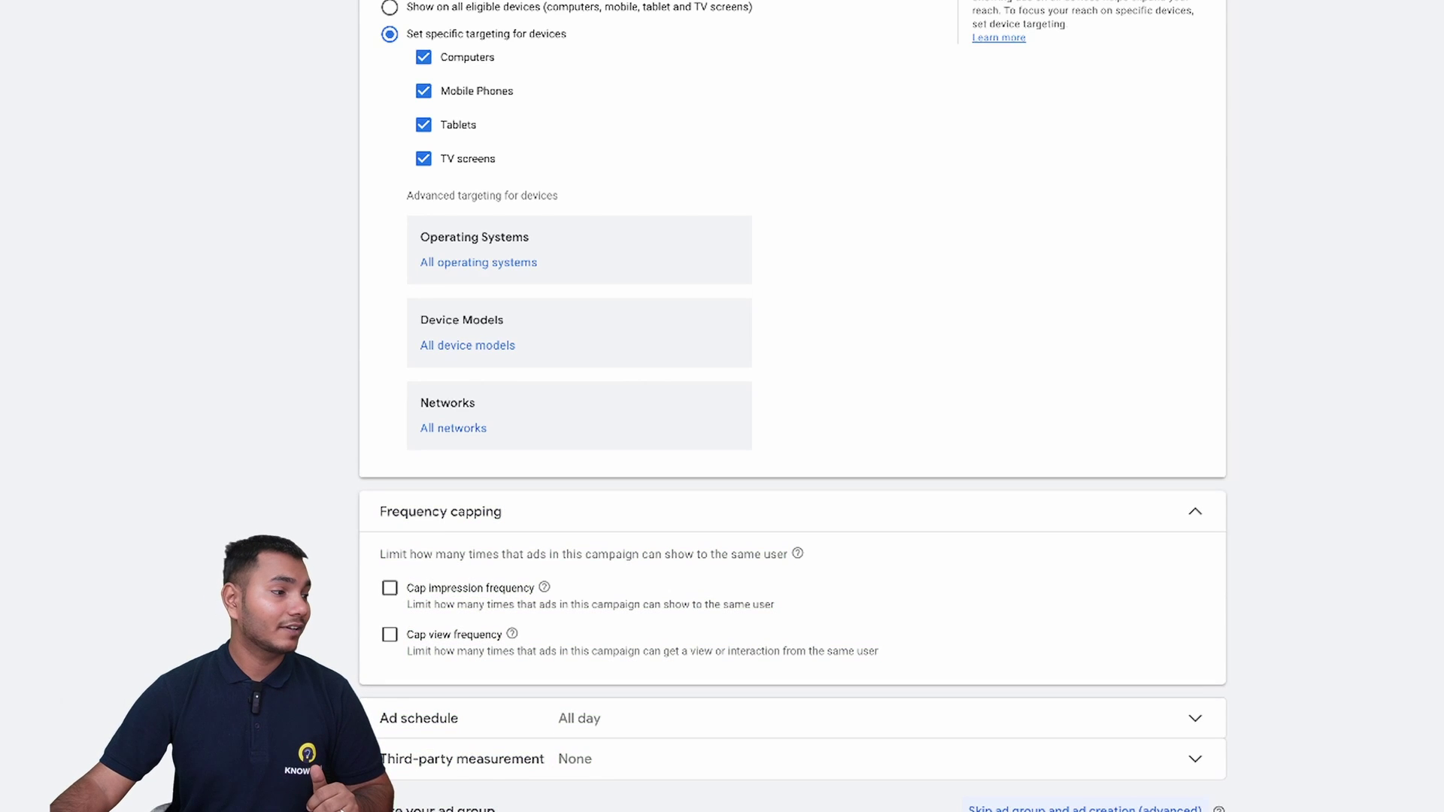
{"action": "scroll", "coordinate": [793, 406], "scroll_direction": "down", "scroll_amount": 3}
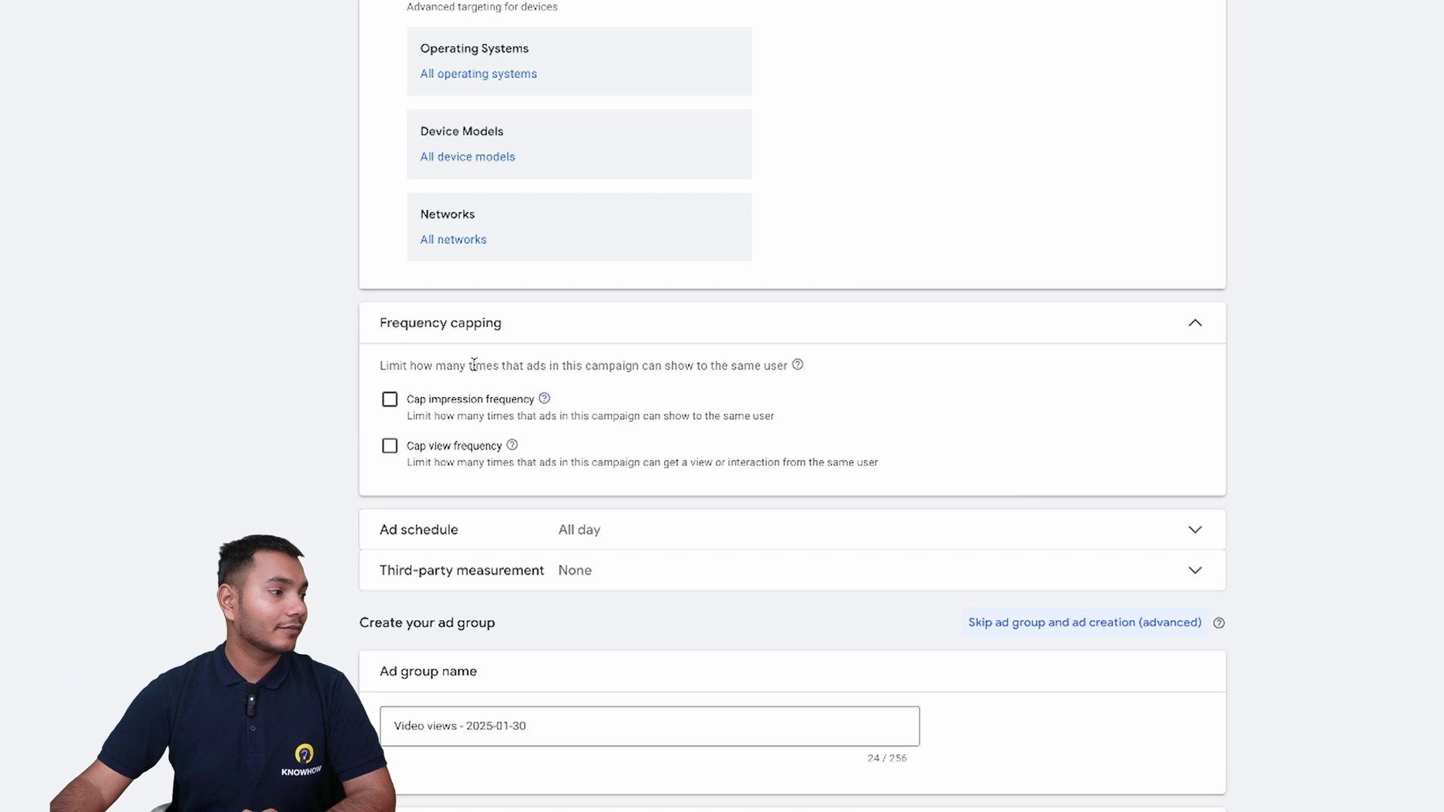
{"action": "left_click", "coordinate": [390, 399]}
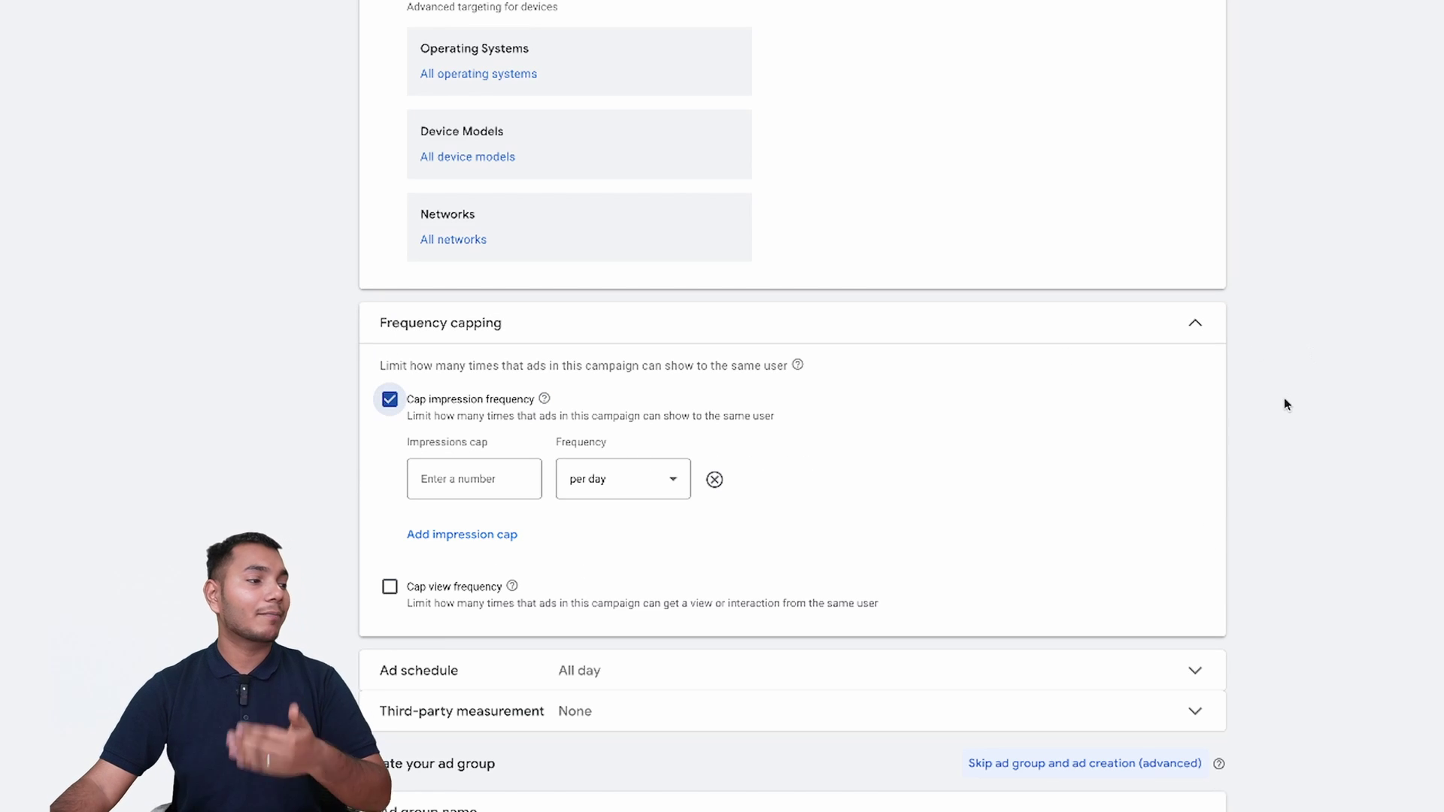
{"action": "left_click", "coordinate": [474, 479]}
{"action": "type", "text": "5"}
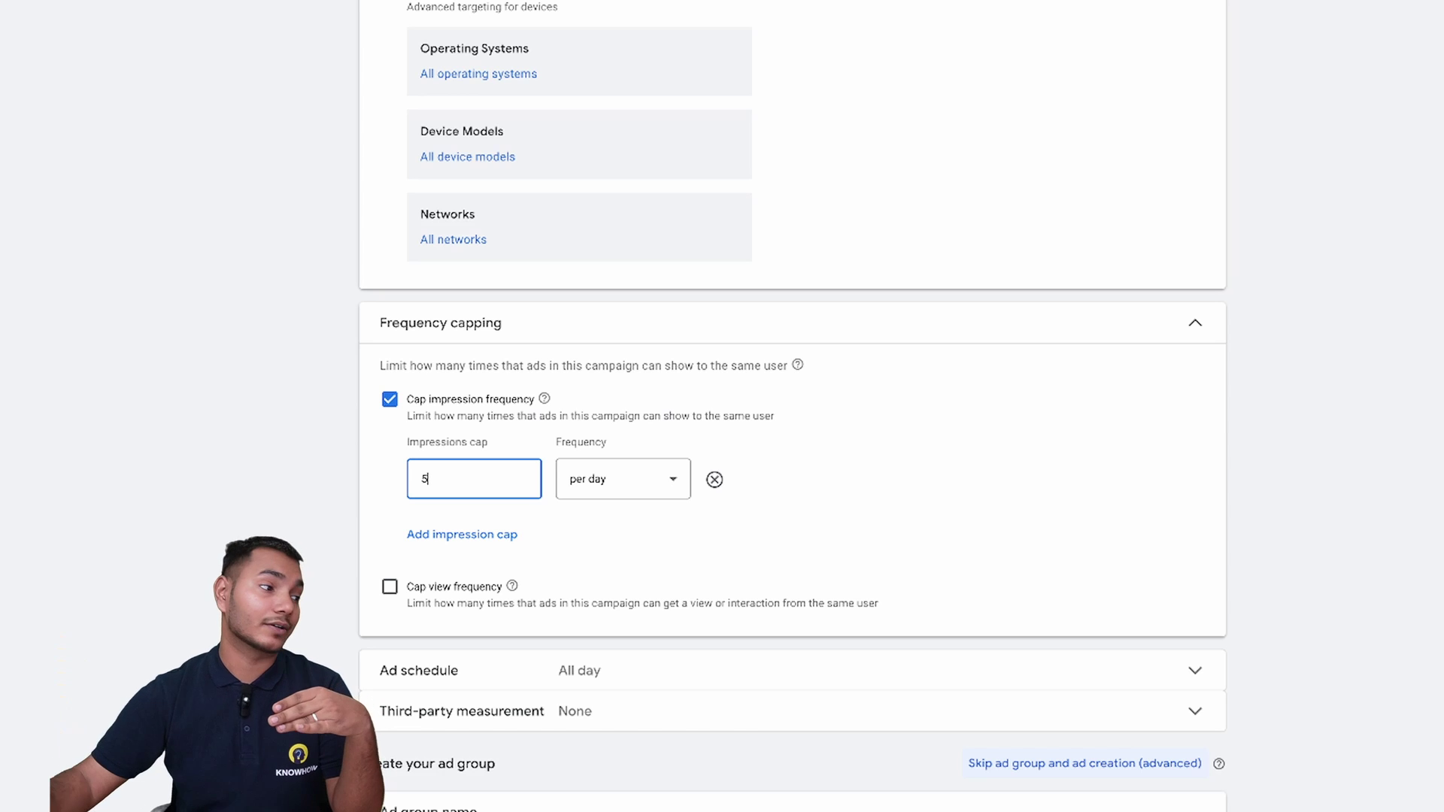
Expand the campaign's ad schedule and third-party measurement settings to review their options.
{"action": "scroll", "coordinate": [1022, 516], "scroll_direction": "down", "scroll_amount": 4}
{"action": "left_click", "coordinate": [1136, 380]}
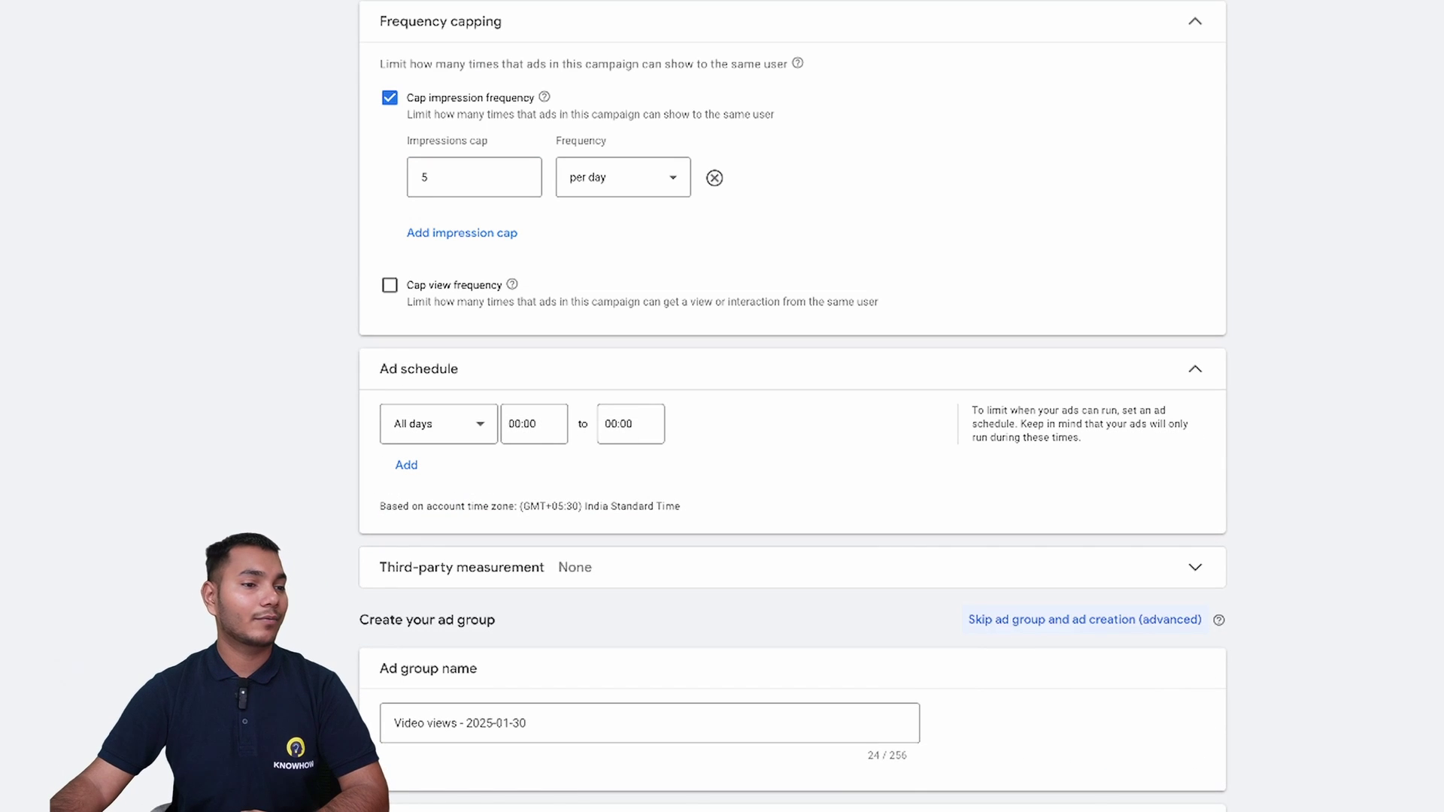
{"action": "scroll", "coordinate": [794, 452], "scroll_direction": "down", "scroll_amount": 3}
{"action": "left_click", "coordinate": [622, 355]}
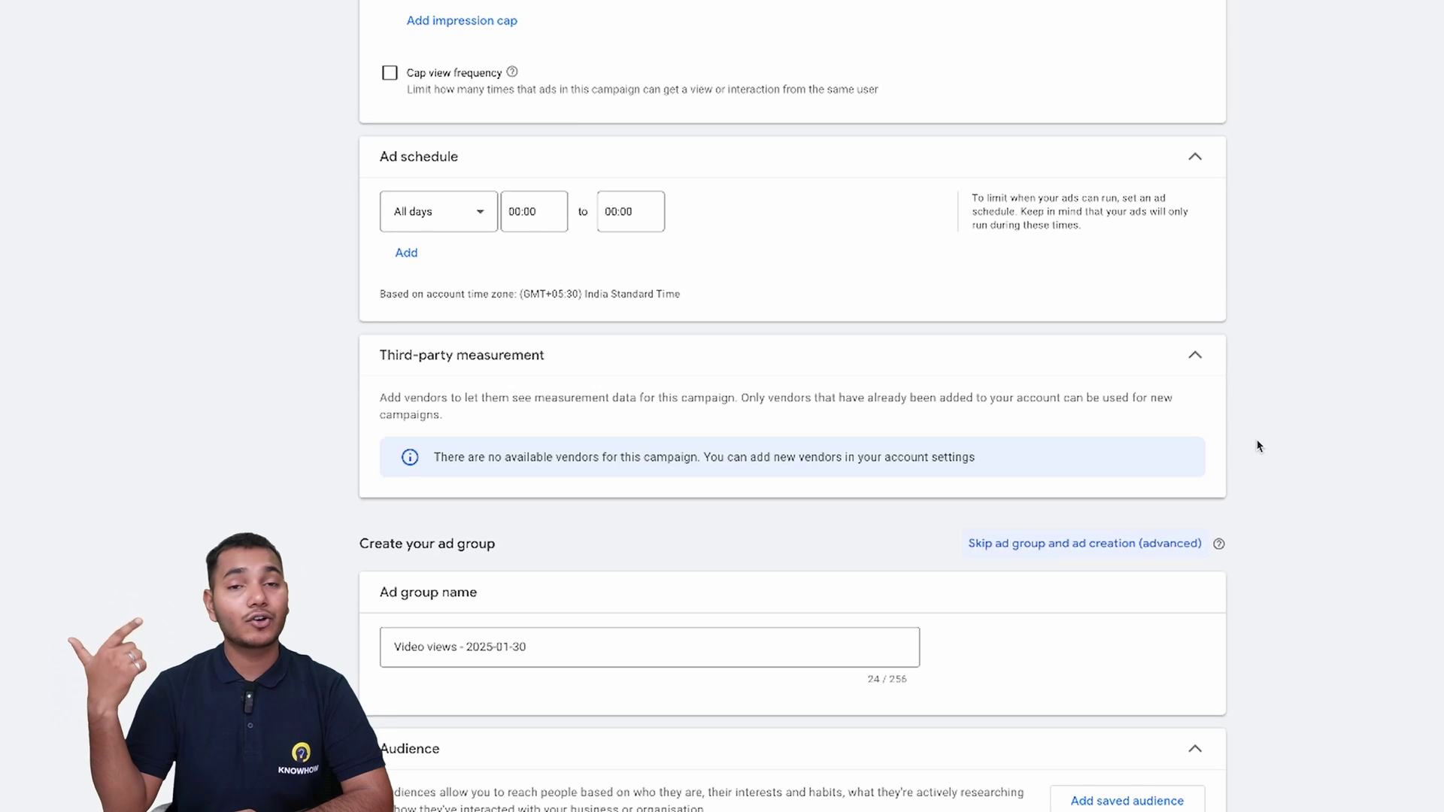
Rename the ad group as "Demo Video views - 2025-01-30".
{"action": "scroll", "coordinate": [1258, 446], "scroll_direction": "down", "scroll_amount": 3}
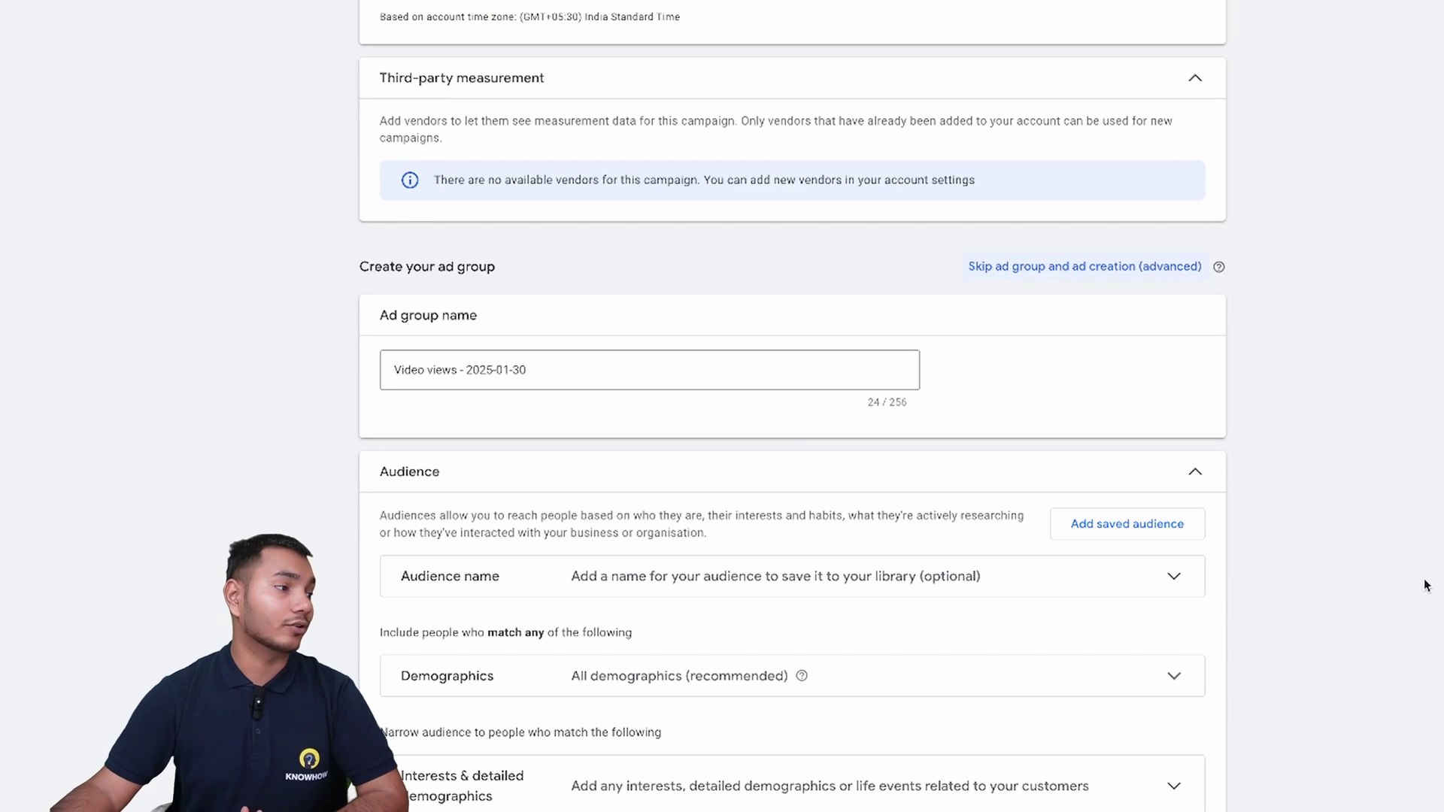
{"action": "left_click", "coordinate": [532, 359]}
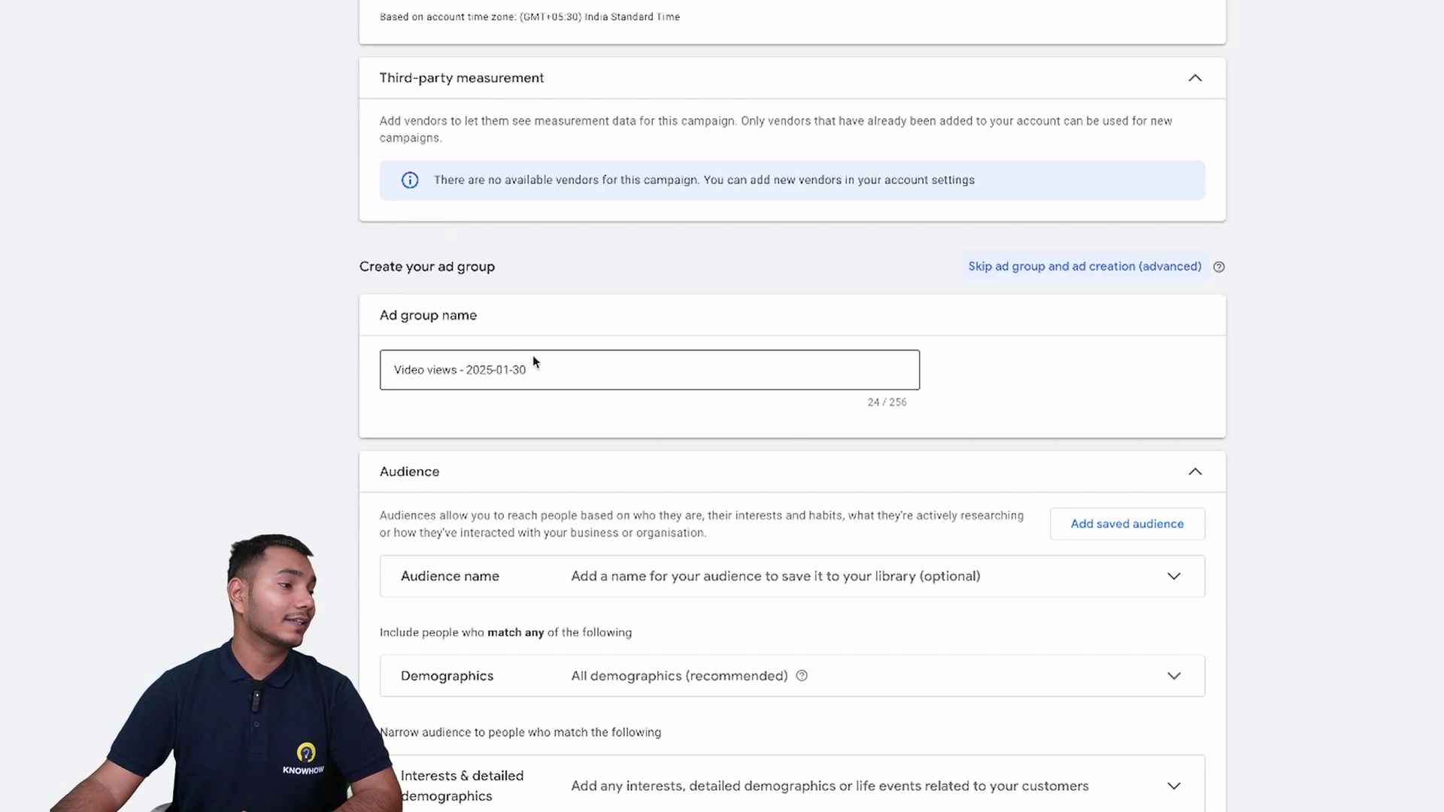
{"action": "left_click", "coordinate": [392, 373]}
{"action": "type", "text": "Demo"}
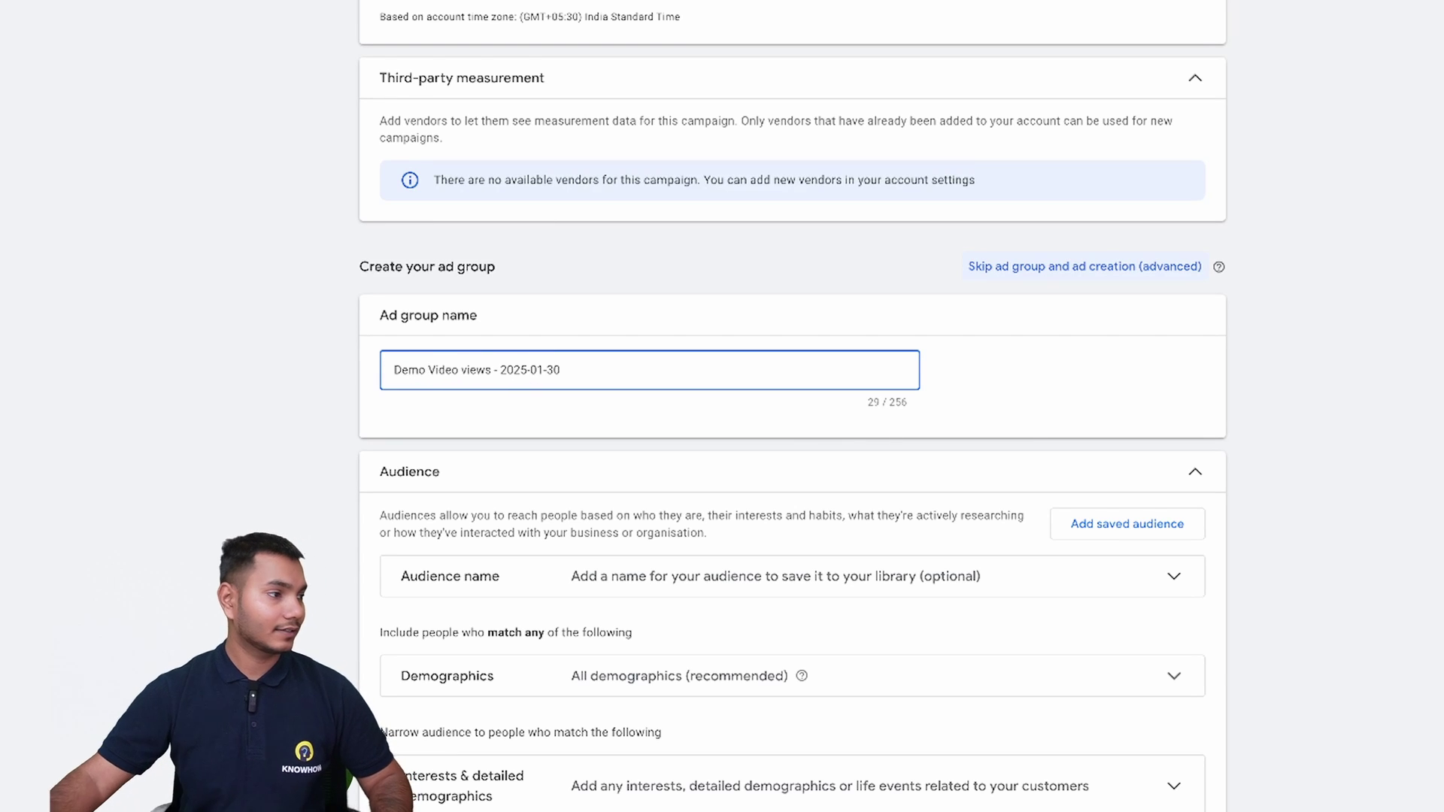
Expand the ad group's audience demographics, including the additional demographics, and review the gender, age, parental status and household income options.
{"action": "scroll", "coordinate": [1275, 560], "scroll_direction": "down", "scroll_amount": 3}
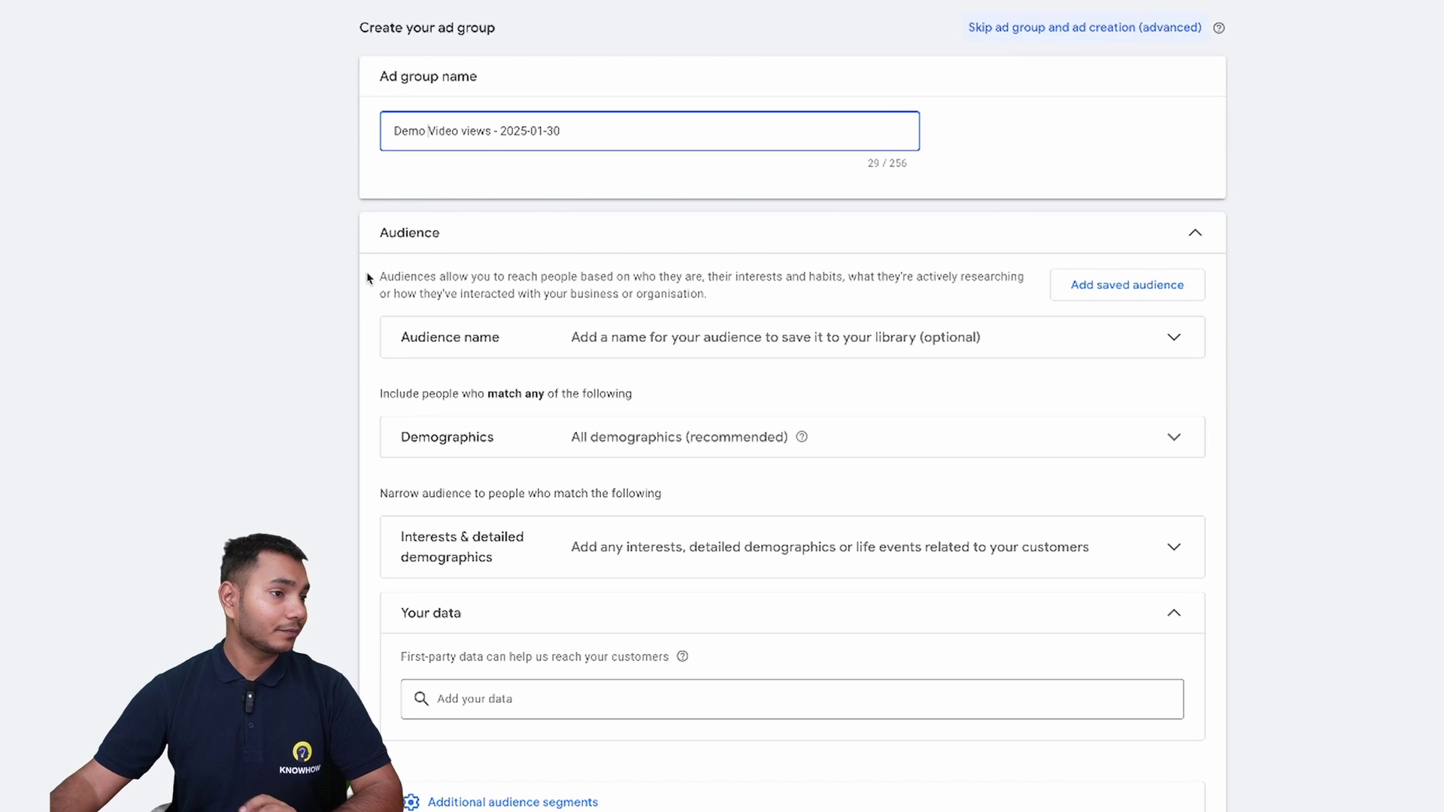
{"action": "scroll", "coordinate": [1439, 556], "scroll_direction": "down", "scroll_amount": 2}
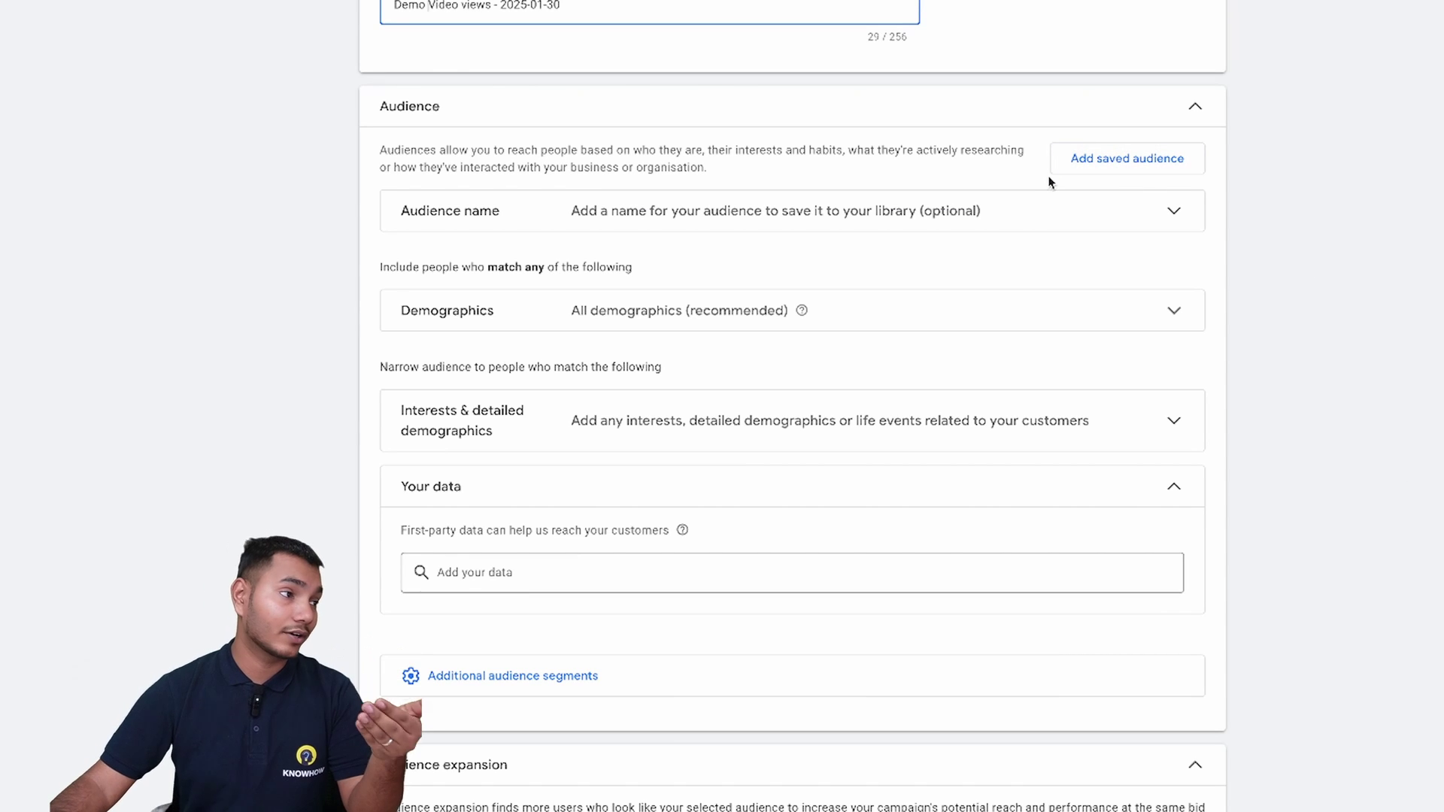
{"action": "scroll", "coordinate": [1341, 600], "scroll_direction": "up", "scroll_amount": 2}
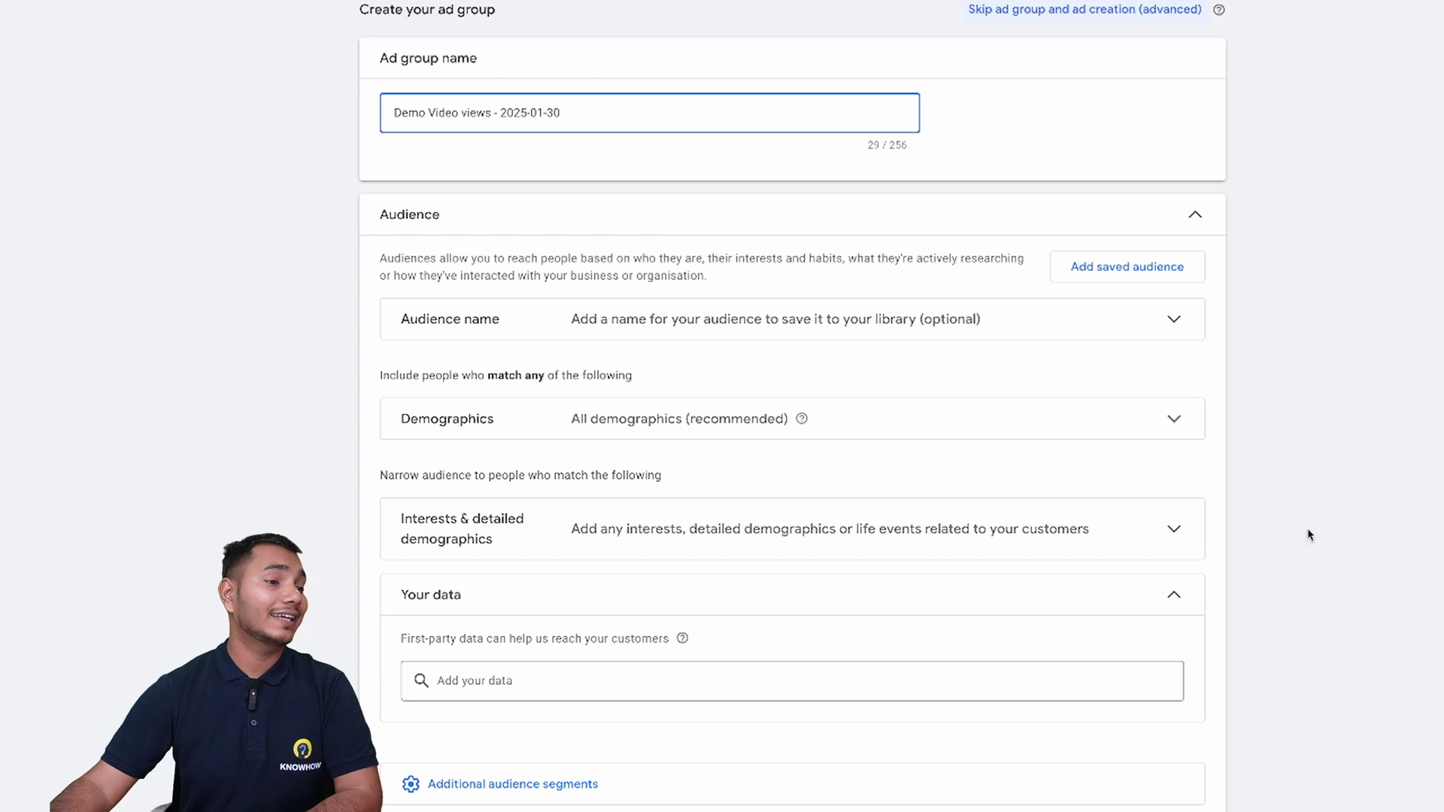
{"action": "left_click", "coordinate": [1174, 429]}
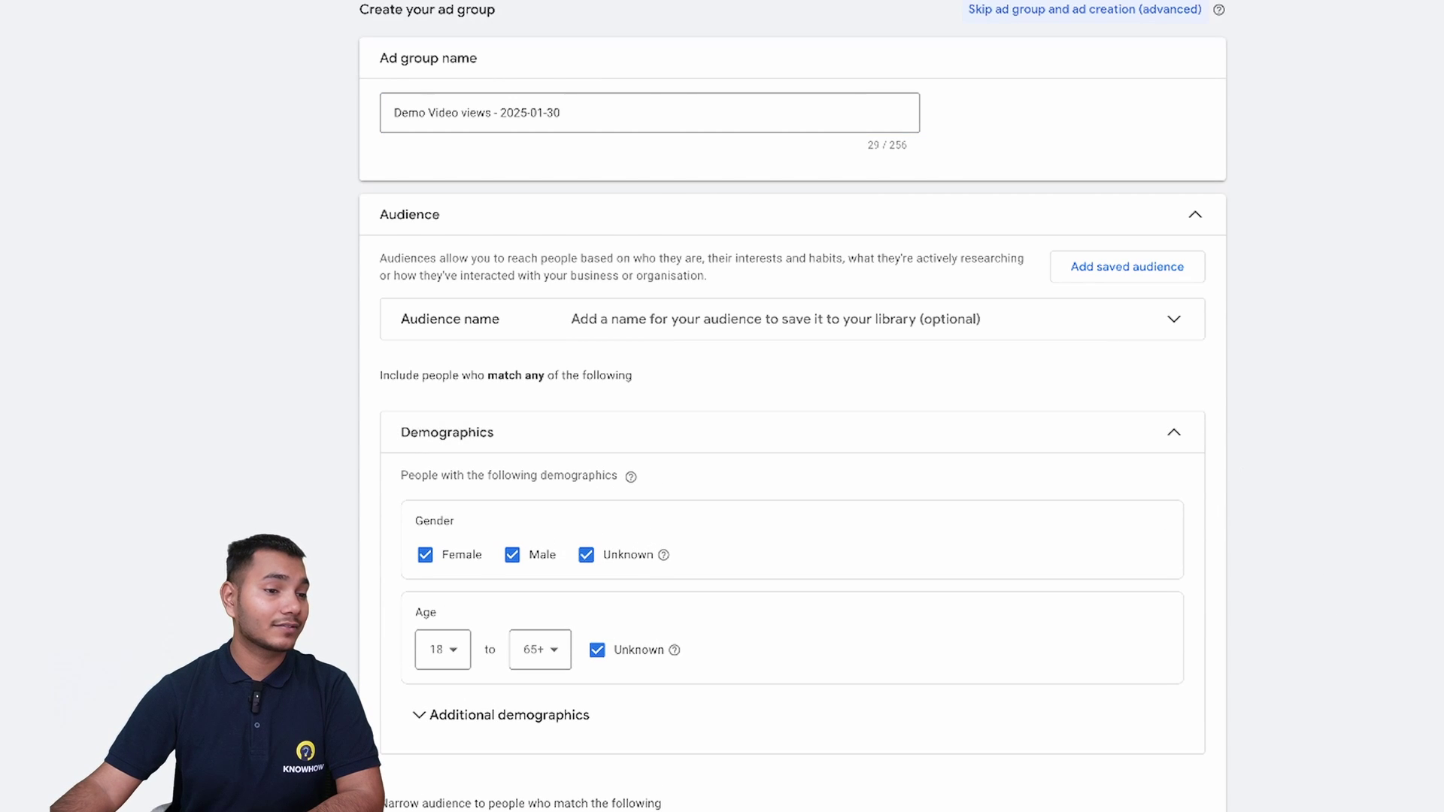
{"action": "scroll", "coordinate": [792, 406], "scroll_direction": "down", "scroll_amount": 2}
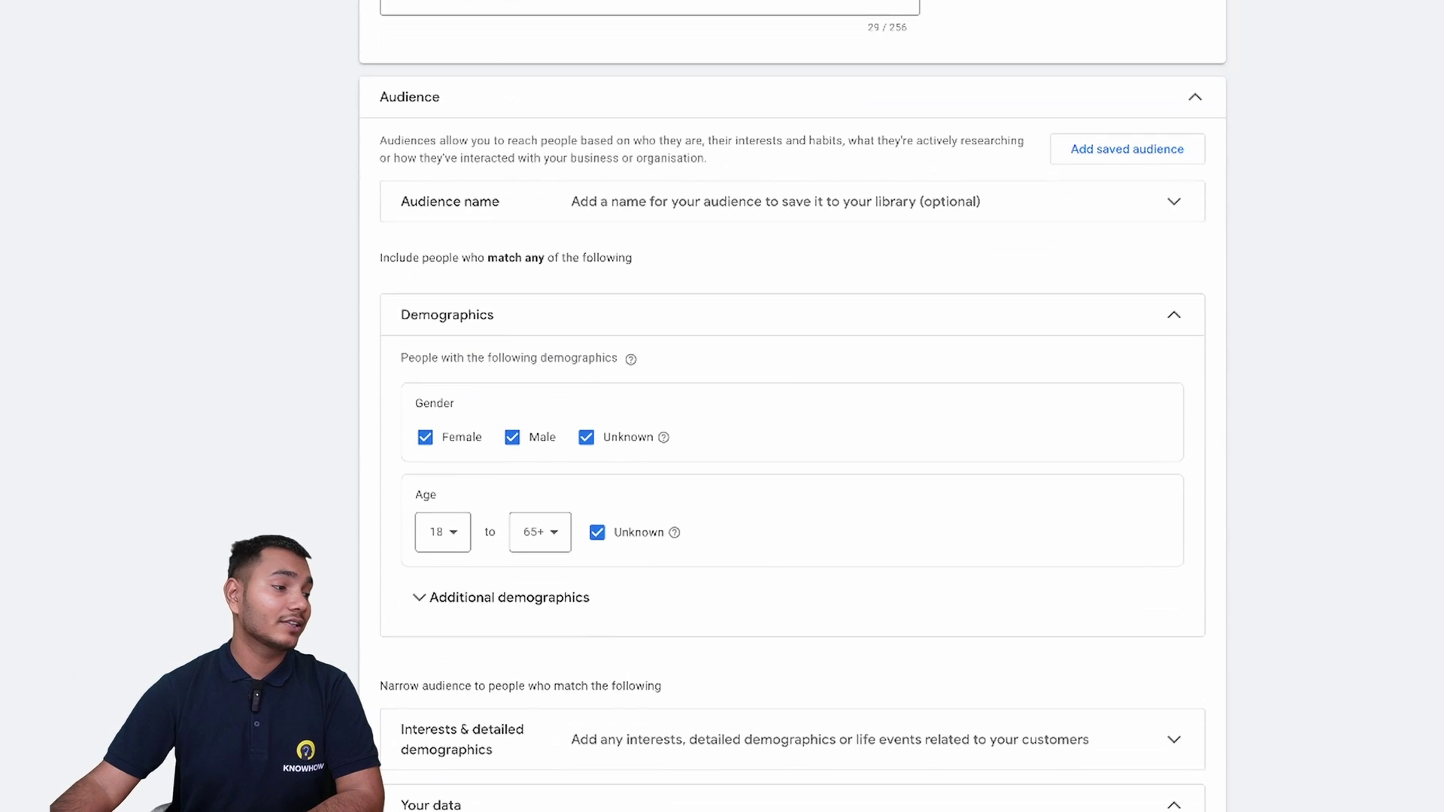
{"action": "left_click", "coordinate": [565, 600]}
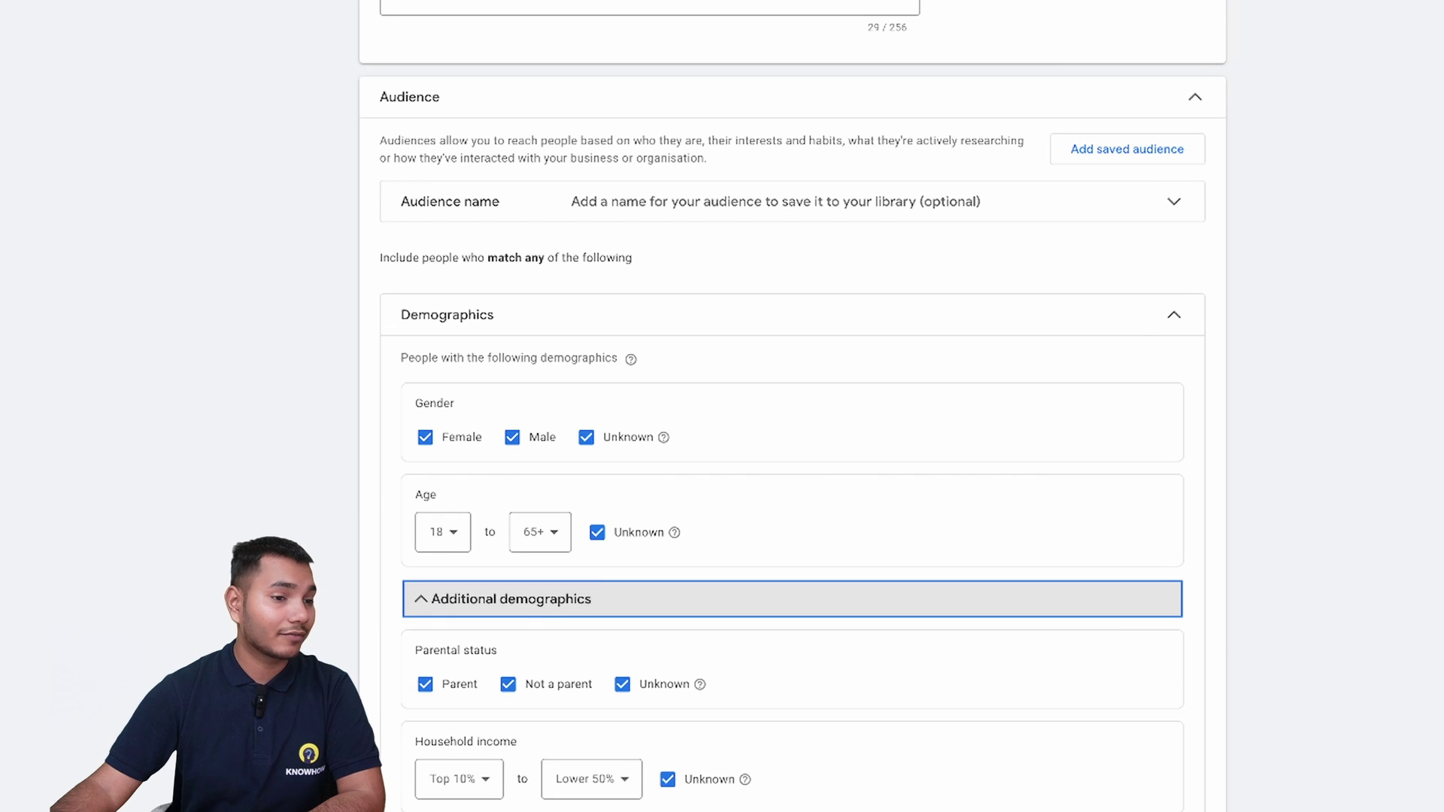
{"action": "scroll", "coordinate": [793, 406], "scroll_direction": "down", "scroll_amount": 3}
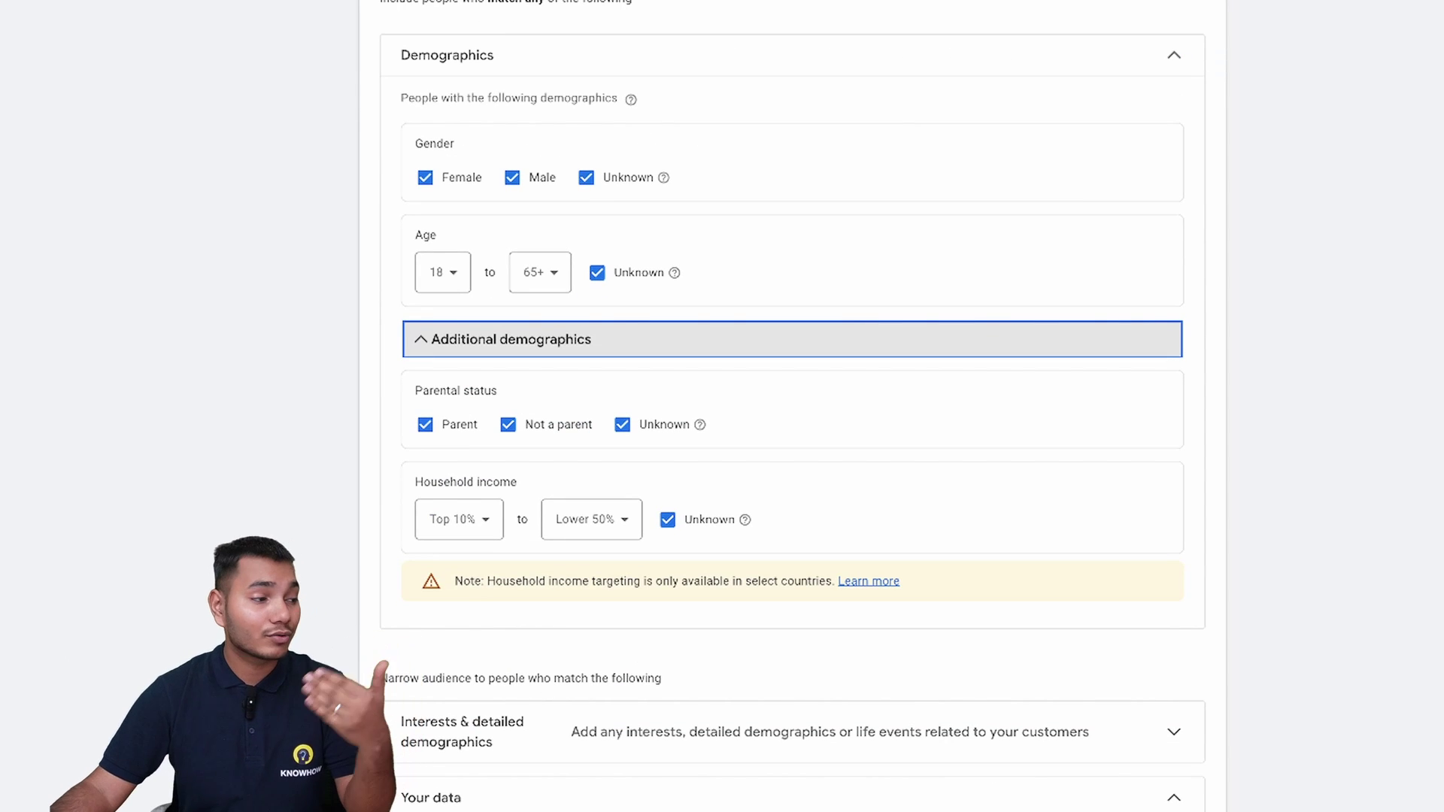
Expand Interests & detailed demographics and review the interest segments, your data and audience expansion options.
{"action": "scroll", "coordinate": [793, 406], "scroll_direction": "down", "scroll_amount": 4}
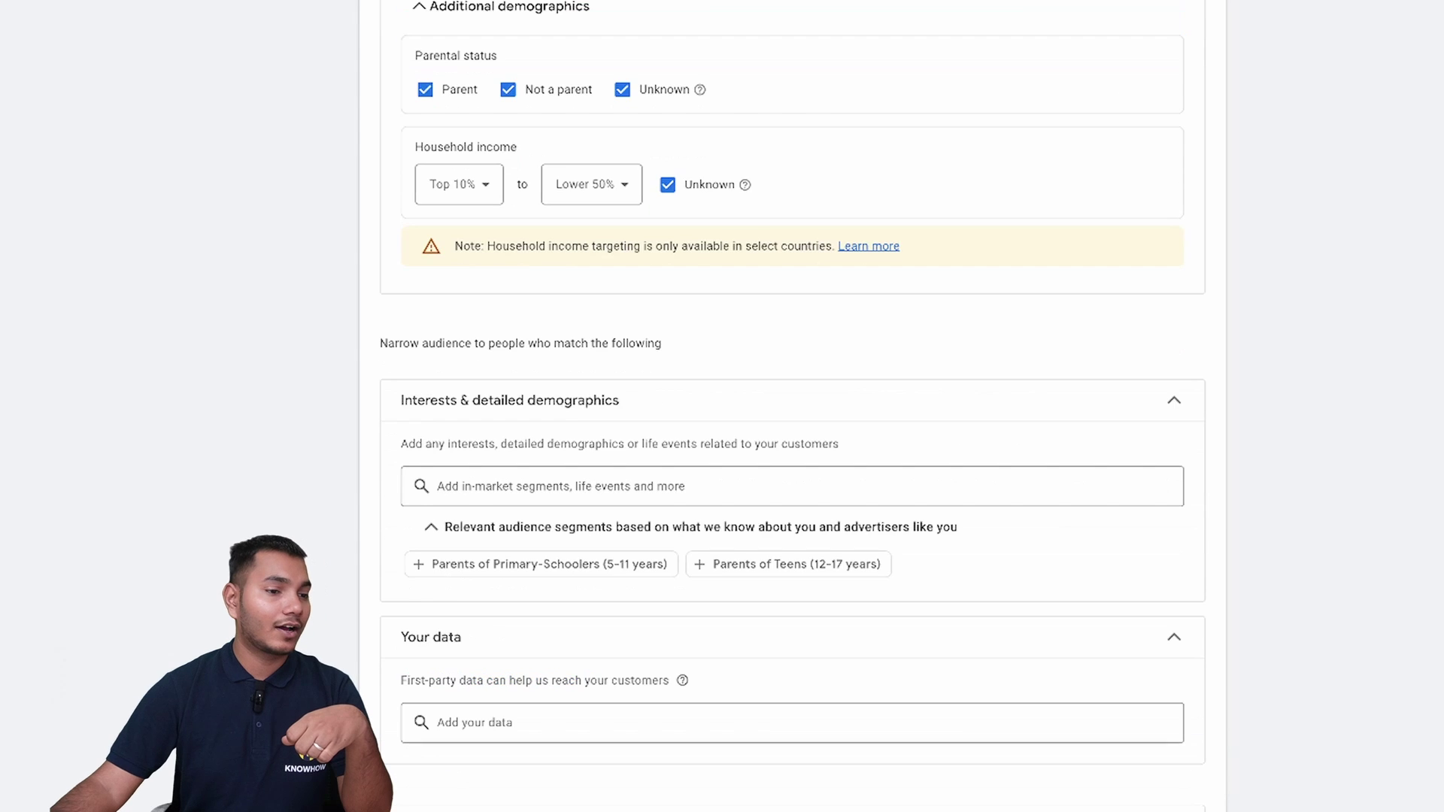
{"action": "scroll", "coordinate": [792, 406], "scroll_direction": "down", "scroll_amount": 1}
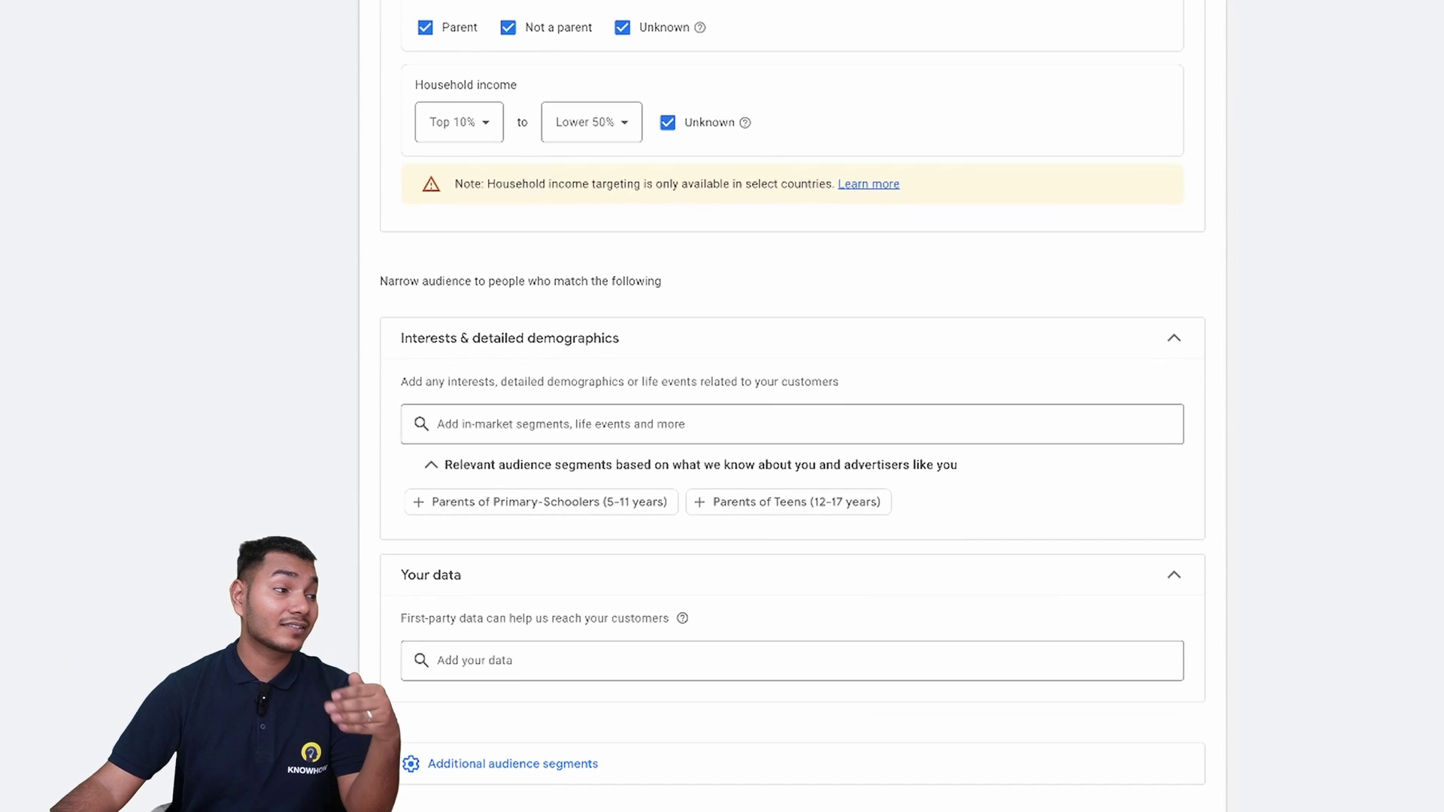
{"action": "scroll", "coordinate": [792, 406], "scroll_direction": "down", "scroll_amount": 2}
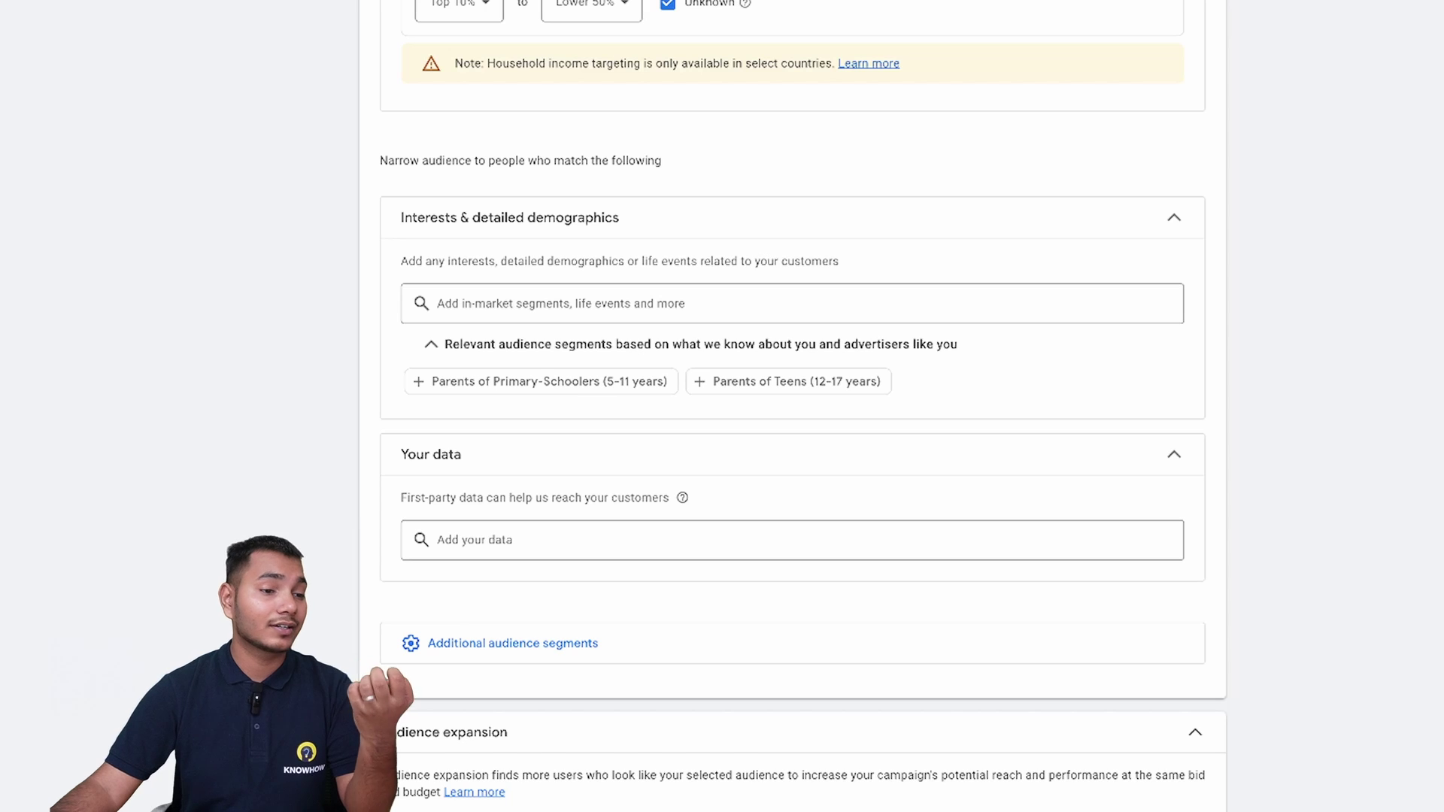
{"action": "scroll", "coordinate": [803, 407], "scroll_direction": "down", "scroll_amount": 2}
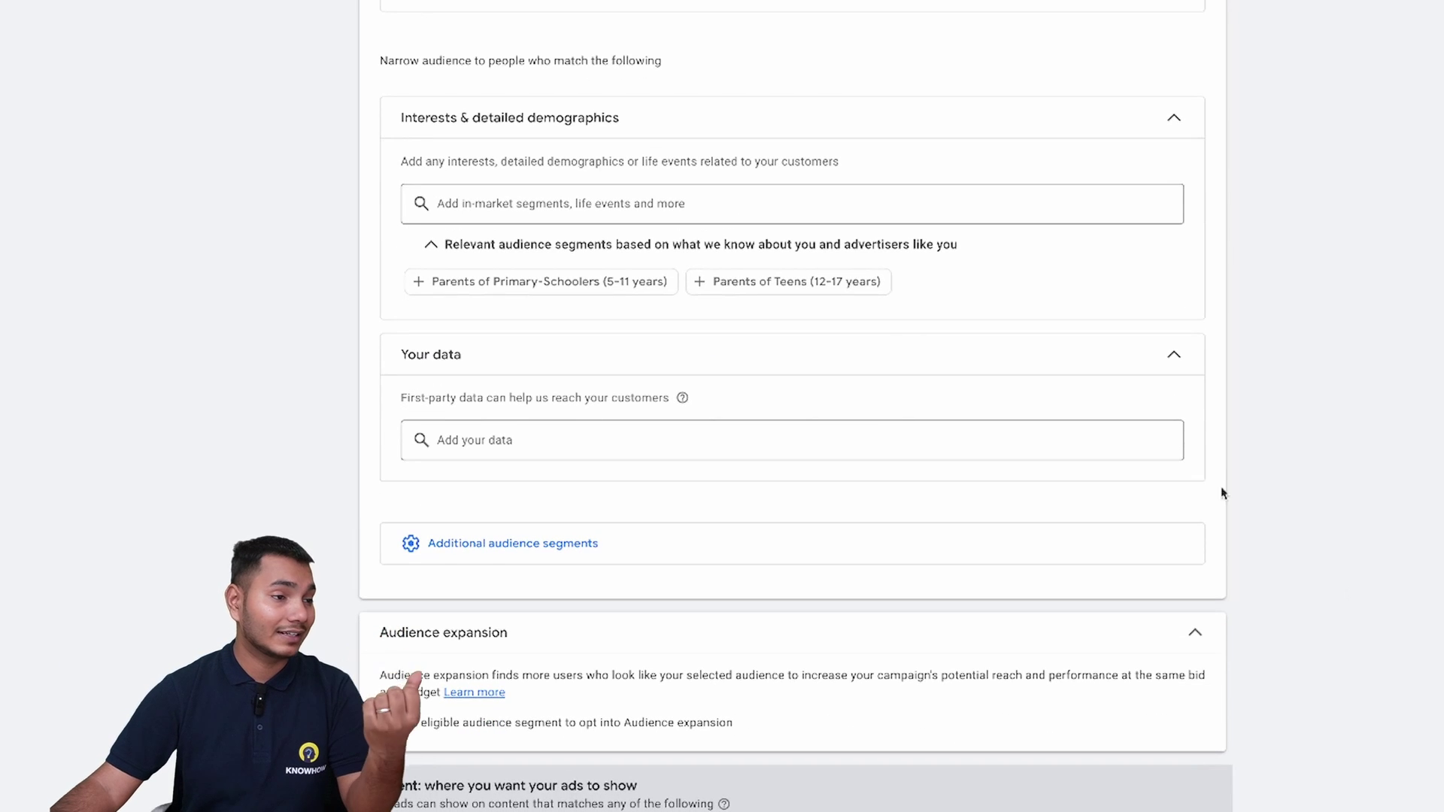
Expand the additional audience segments, open Custom search terms, and review the new custom search terms form, leaving it empty.
{"action": "scroll", "coordinate": [984, 340], "scroll_direction": "down", "scroll_amount": 3}
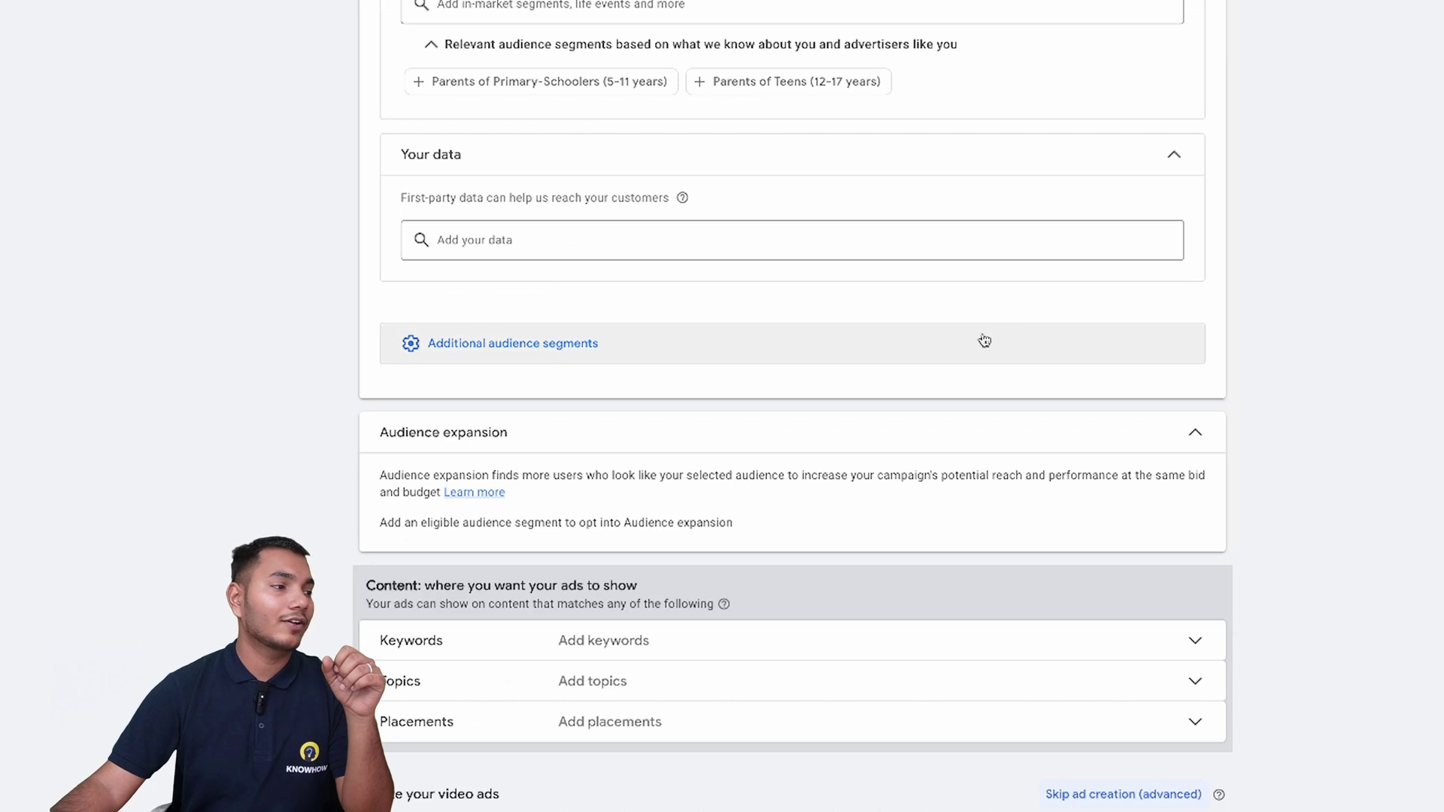
{"action": "left_click", "coordinate": [980, 340]}
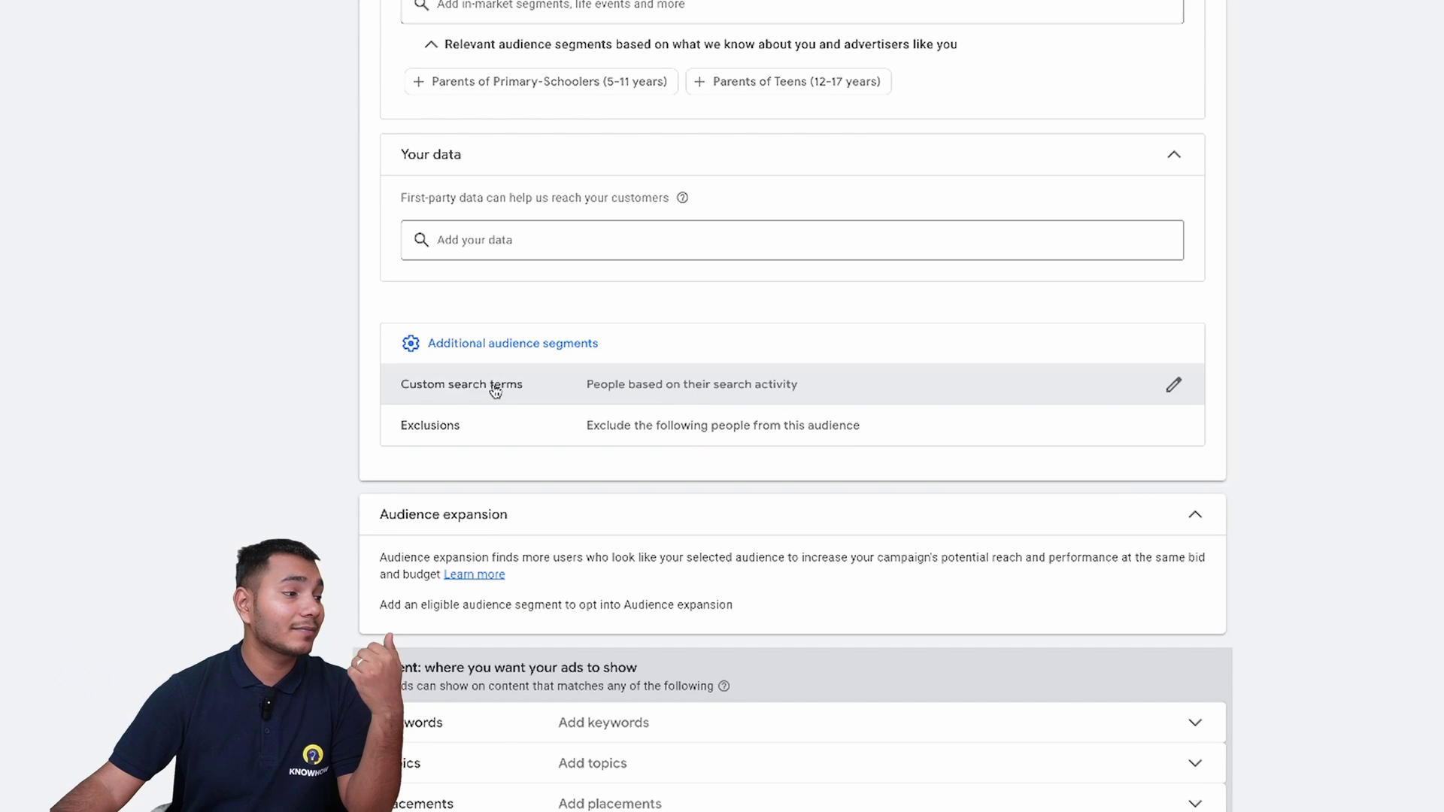
{"action": "left_click", "coordinate": [745, 384]}
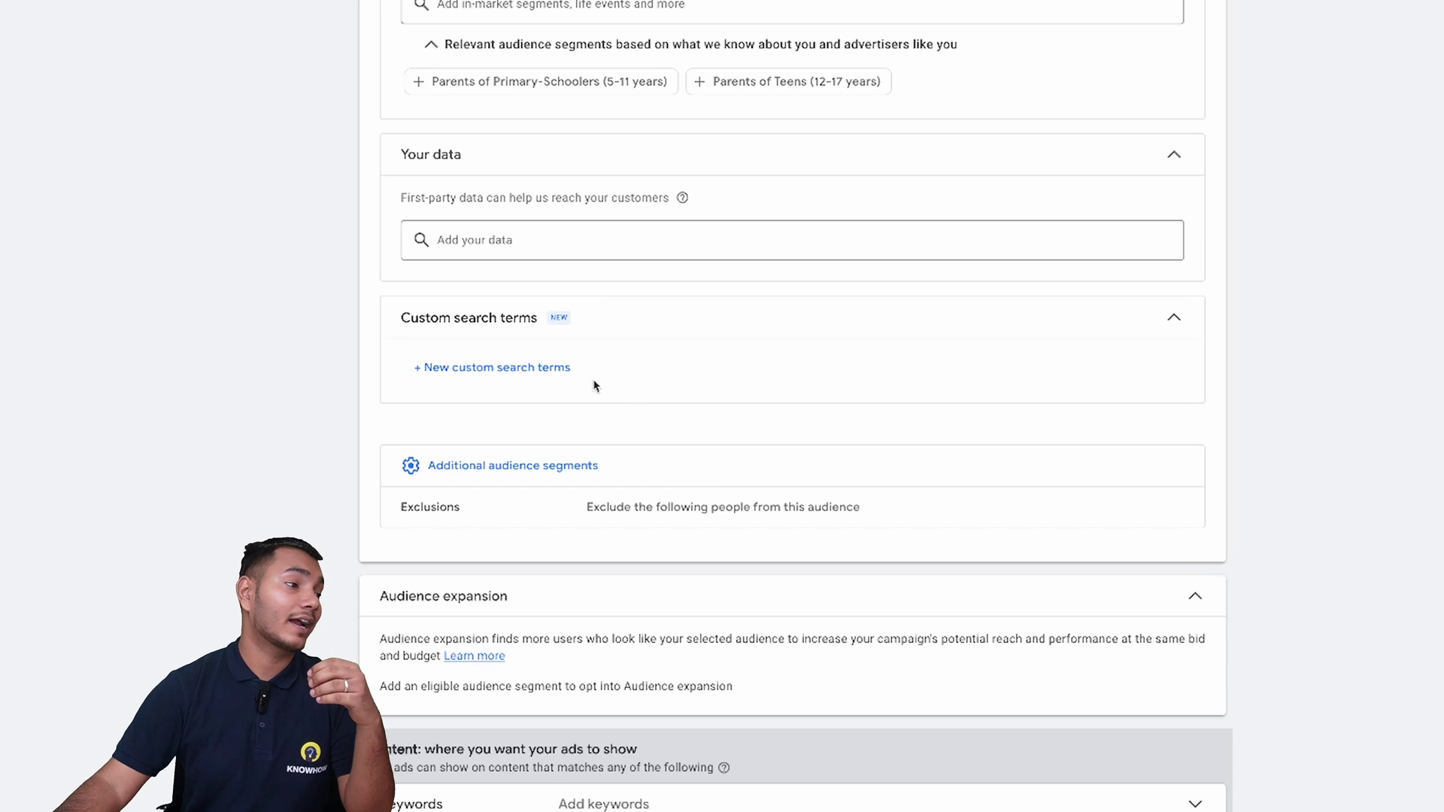
{"action": "left_click", "coordinate": [566, 376]}
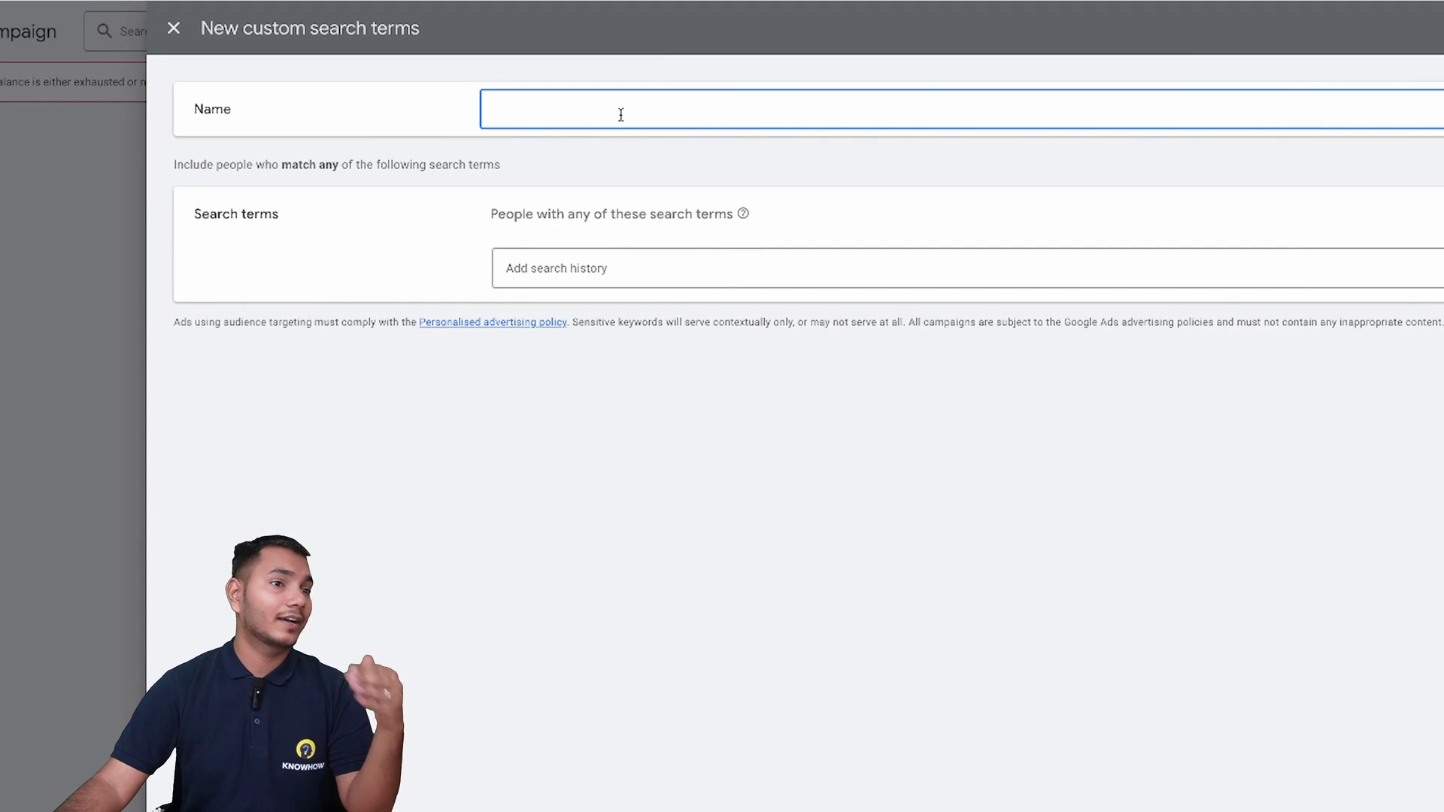
{"action": "left_click", "coordinate": [564, 269]}
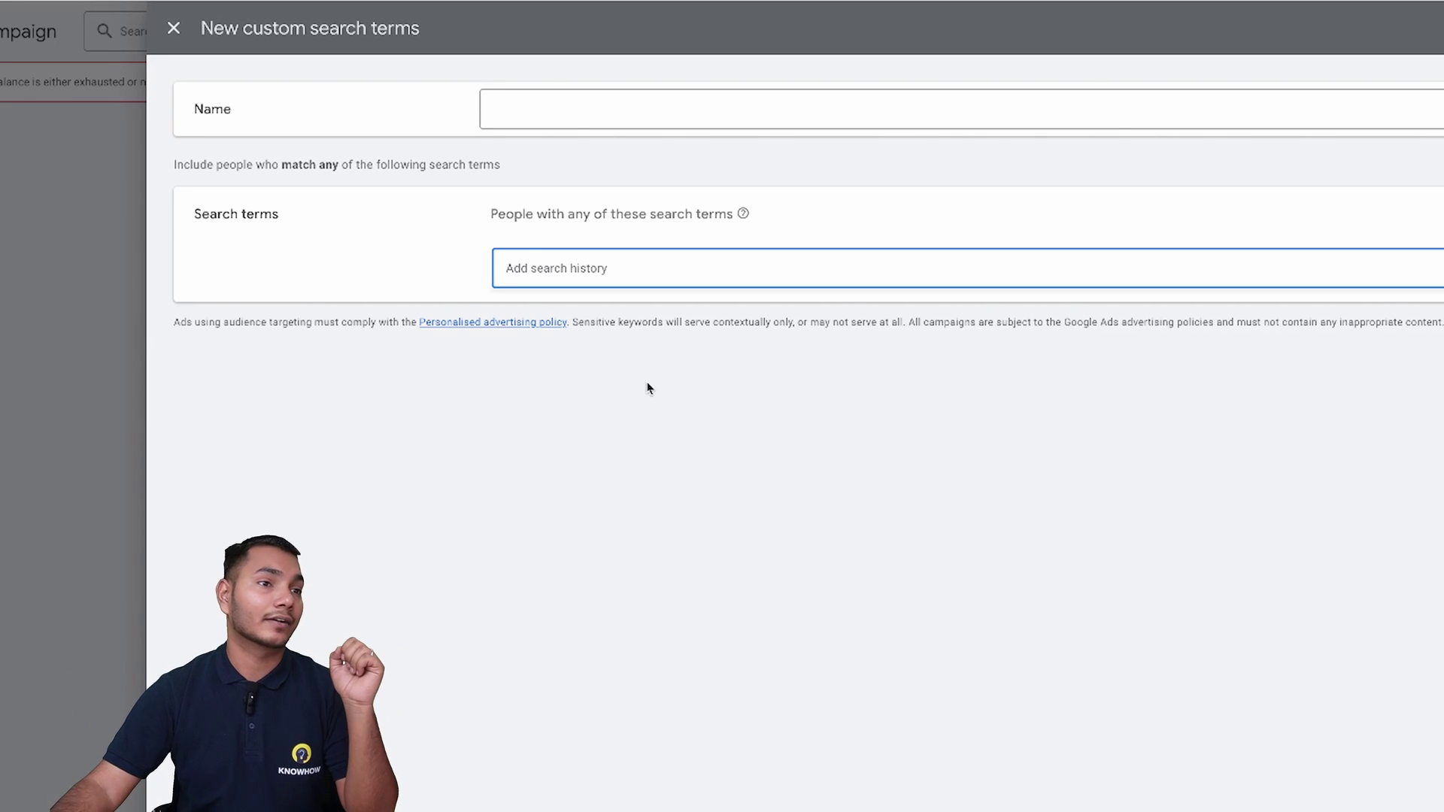
{"action": "left_click", "coordinate": [173, 28]}
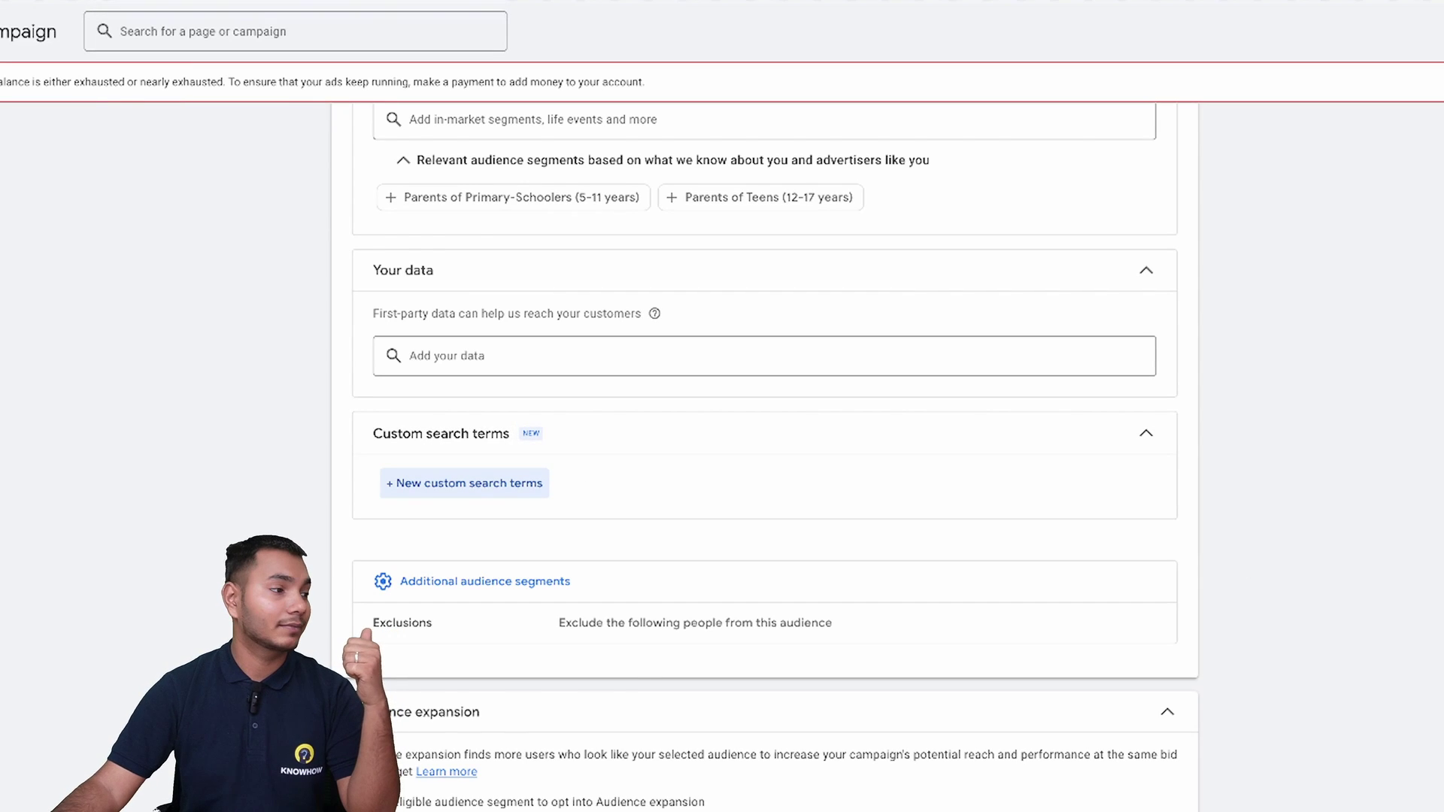
{"action": "scroll", "coordinate": [580, 525], "scroll_direction": "down", "scroll_amount": 2}
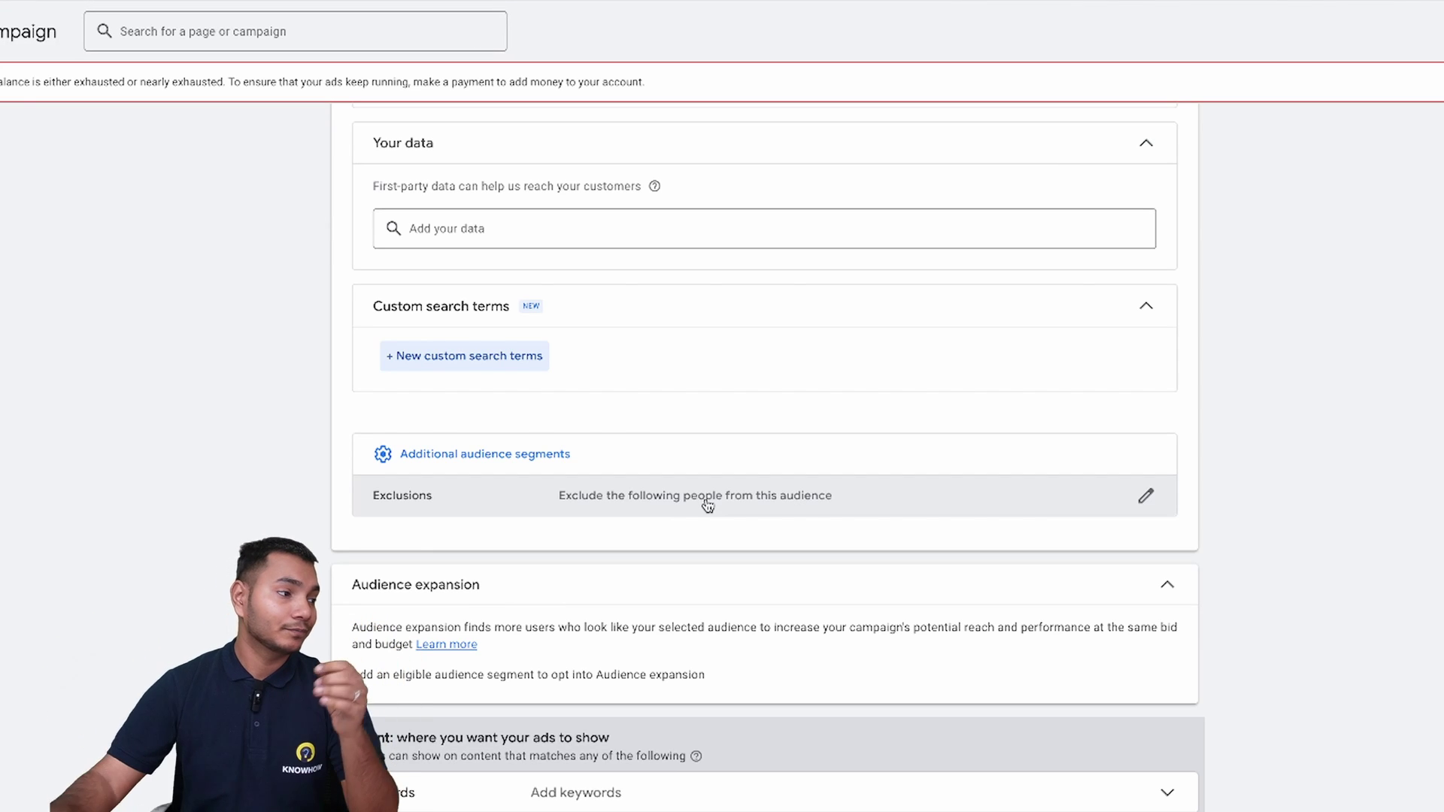
Expand the Keywords content targeting and review the keyword entry and keyword ideas options.
{"action": "scroll", "coordinate": [1437, 689], "scroll_direction": "down", "scroll_amount": 4}
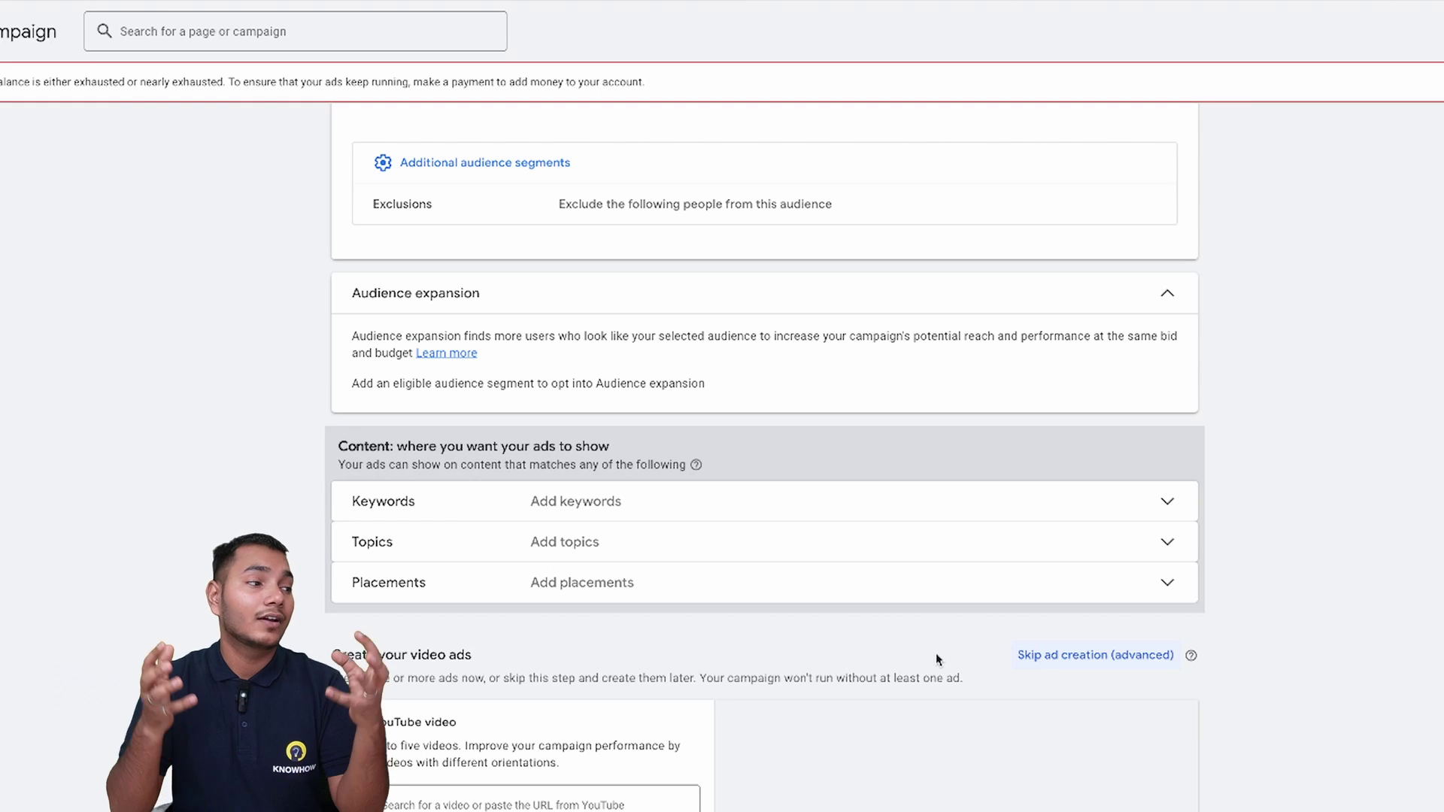
{"action": "left_click", "coordinate": [1151, 503]}
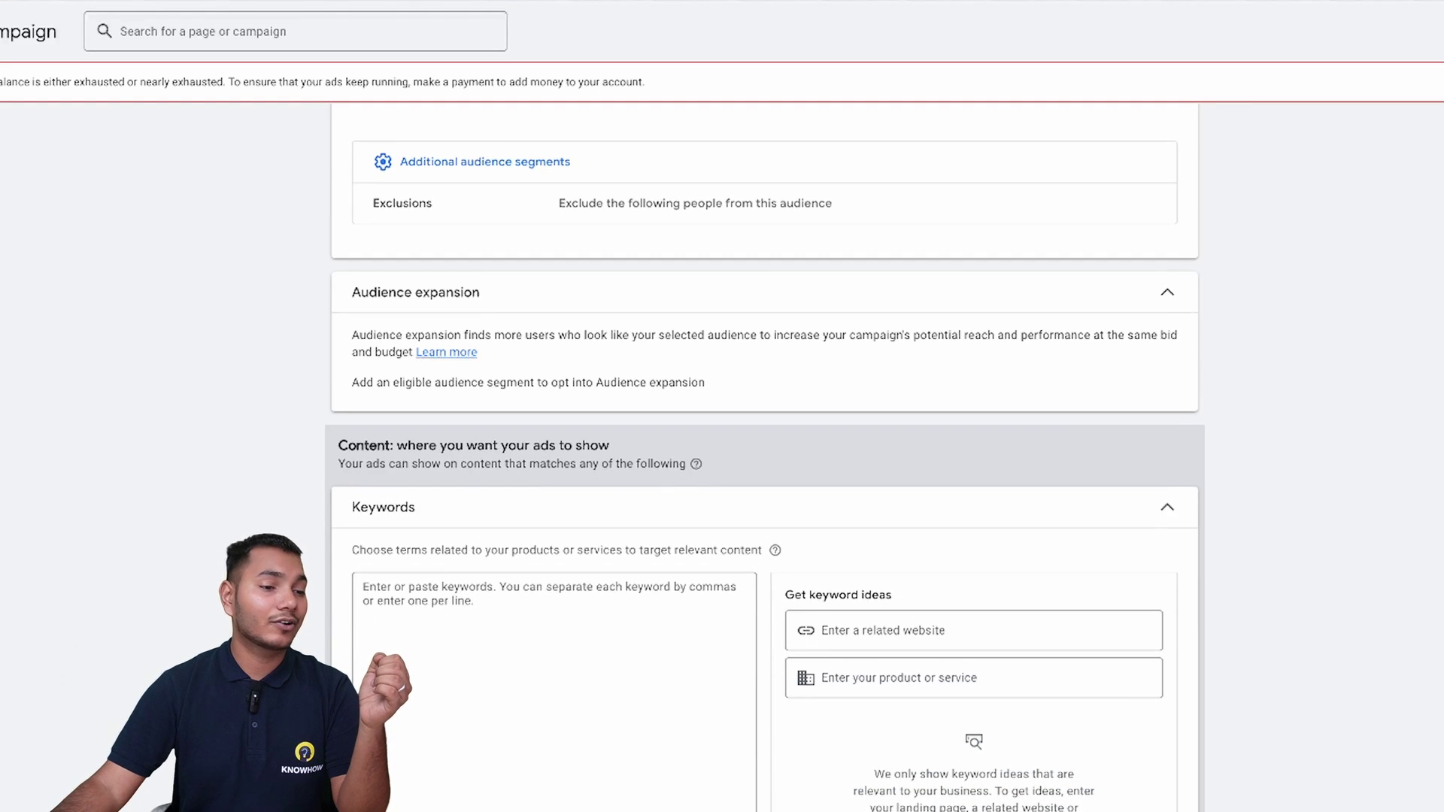
{"action": "scroll", "coordinate": [1417, 765], "scroll_direction": "down", "scroll_amount": 4}
{"action": "left_click", "coordinate": [586, 416]}
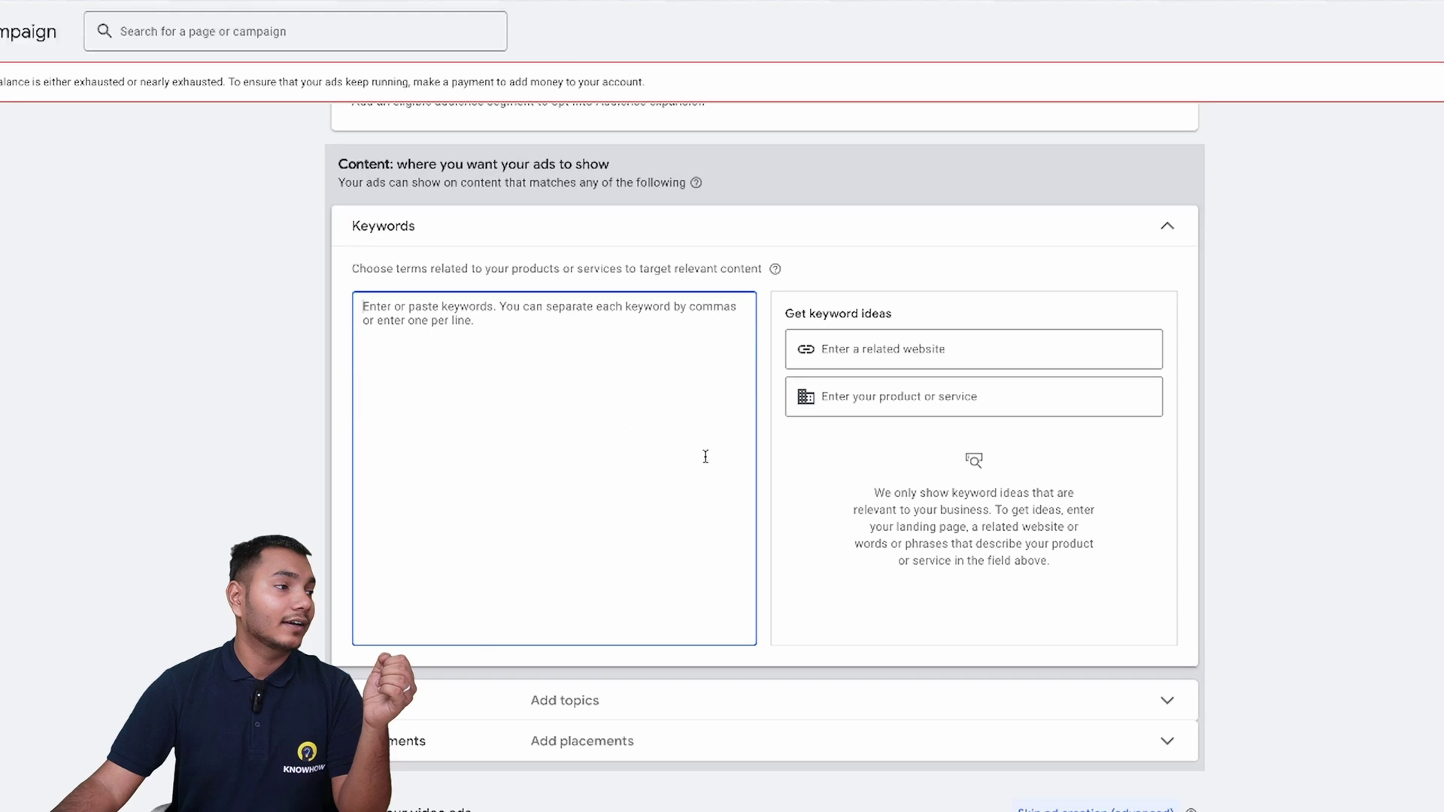
{"action": "scroll", "coordinate": [1431, 758], "scroll_direction": "down", "scroll_amount": 2}
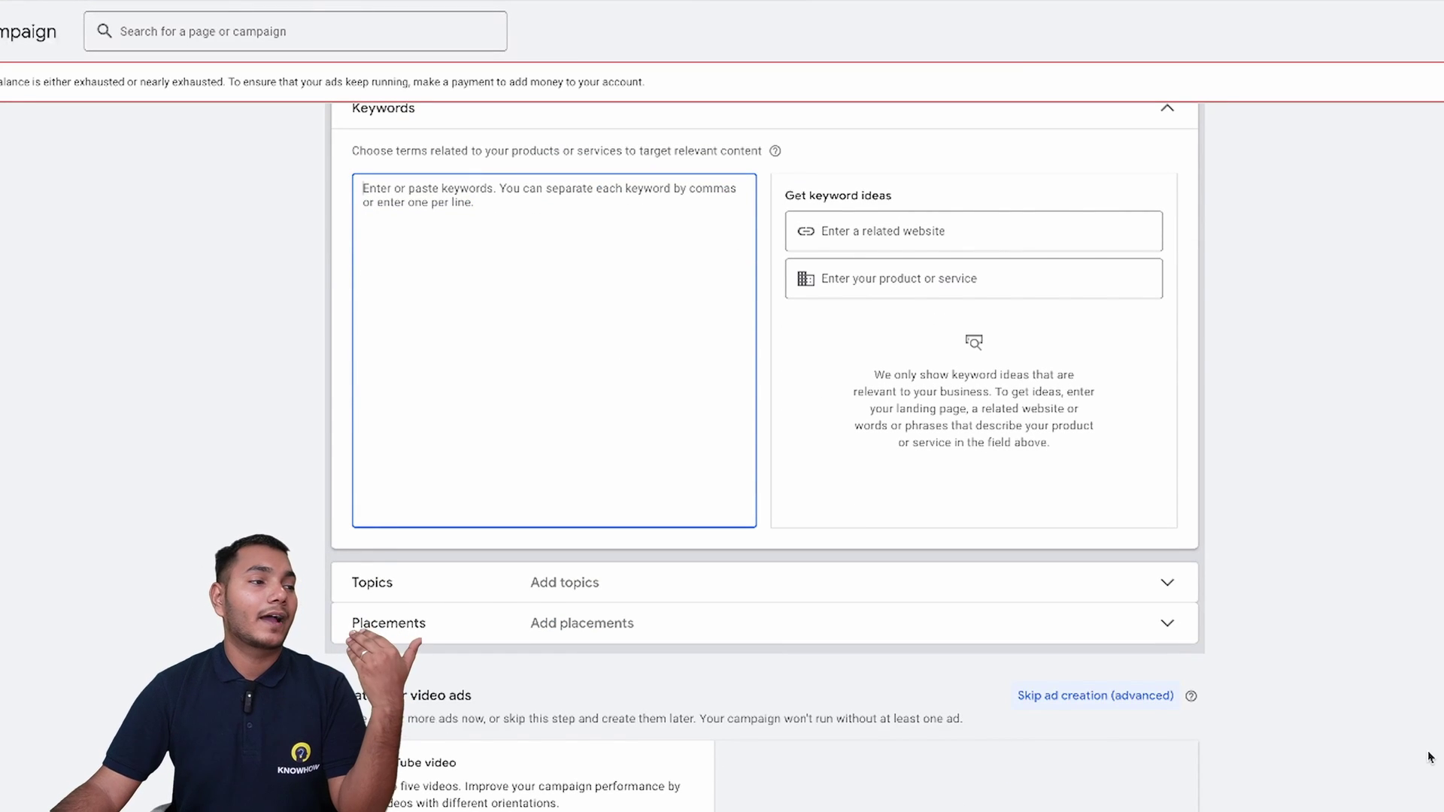
{"action": "scroll", "coordinate": [1257, 590], "scroll_direction": "down", "scroll_amount": 1}
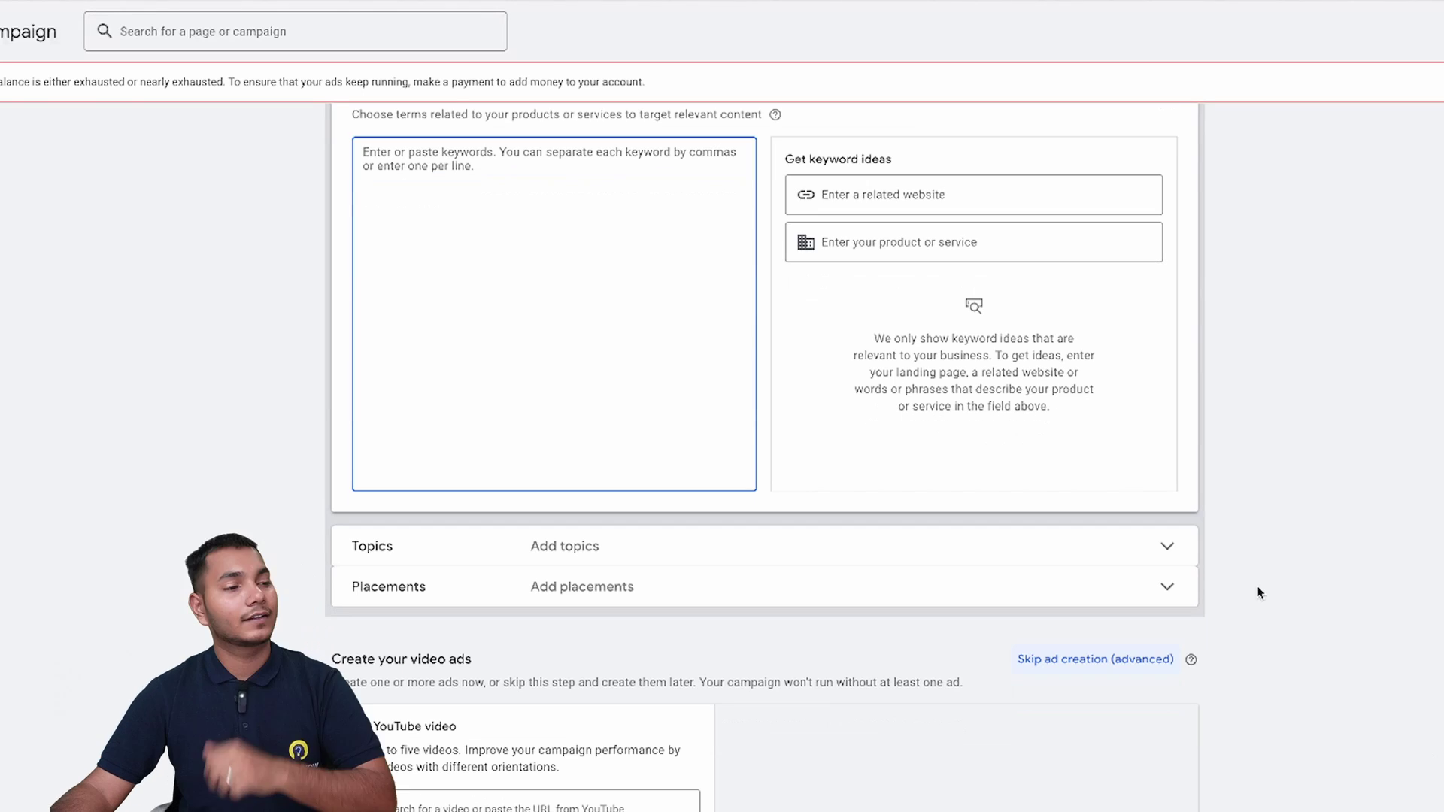
Expand the Topics content targeting and browse the topic categories, including the subtopics of Arts & Entertainment.
{"action": "left_click", "coordinate": [785, 563]}
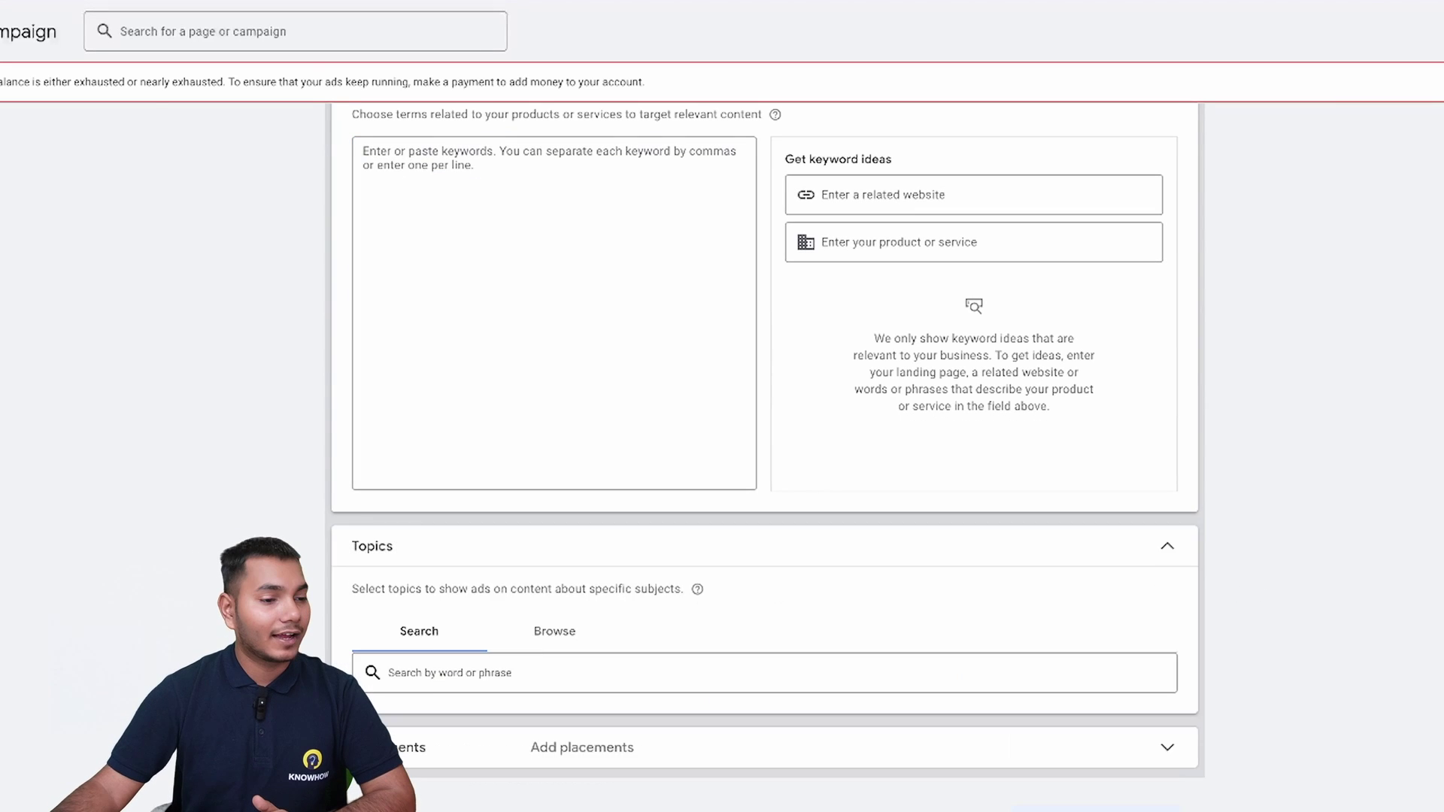
{"action": "scroll", "coordinate": [1240, 732], "scroll_direction": "down", "scroll_amount": 2}
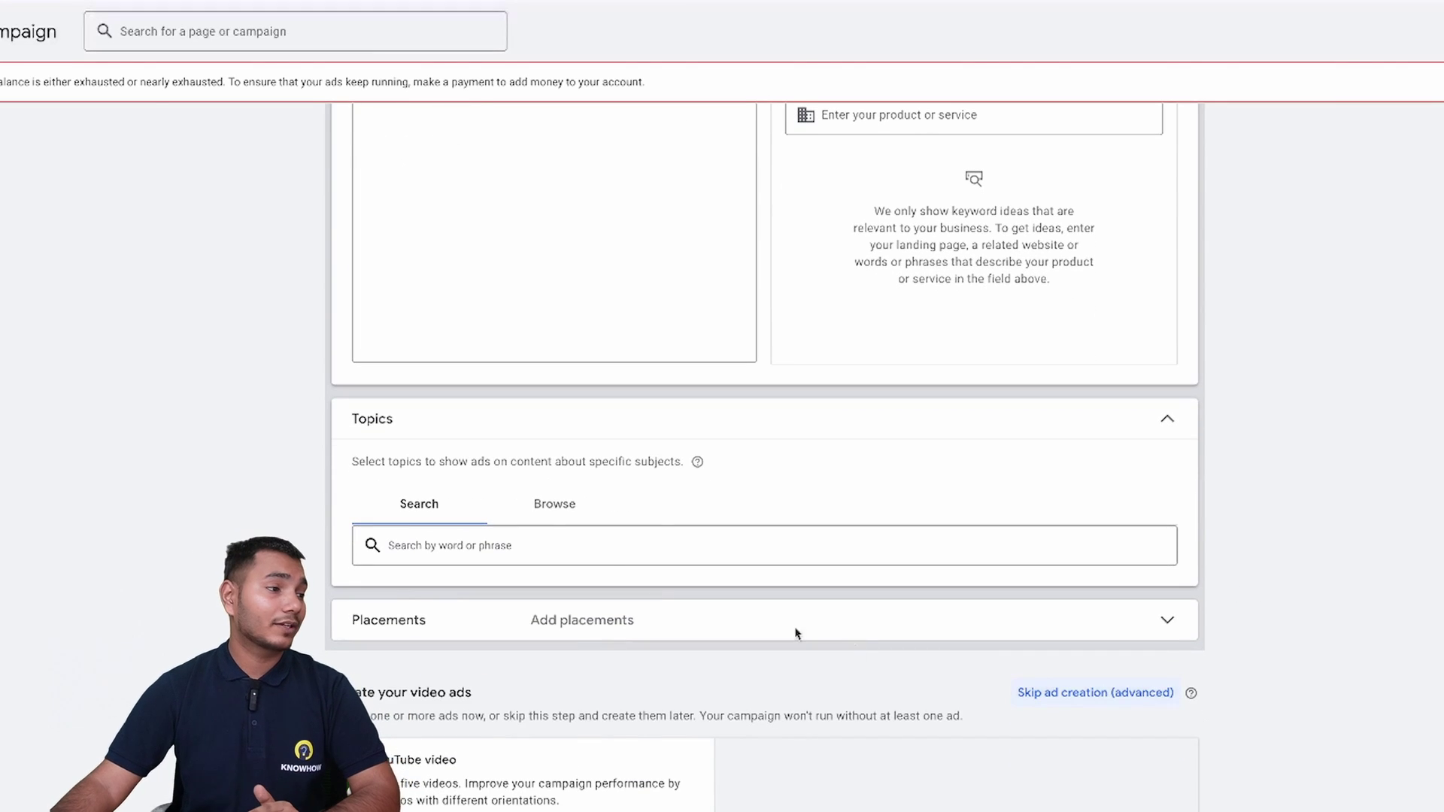
{"action": "left_click", "coordinate": [550, 519]}
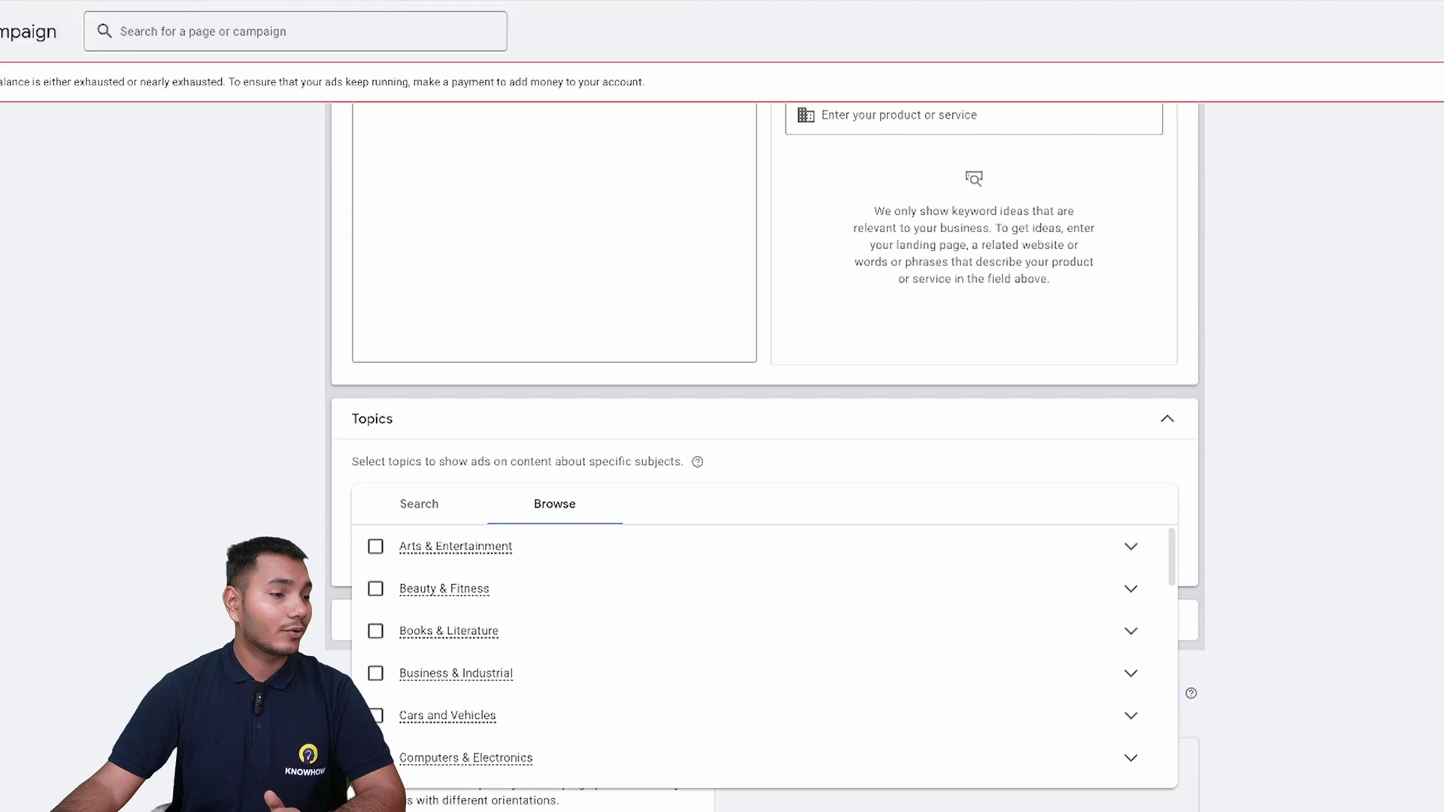
{"action": "scroll", "coordinate": [1264, 571], "scroll_direction": "down", "scroll_amount": 1}
{"action": "left_click", "coordinate": [1264, 557]}
{"action": "left_click", "coordinate": [564, 400]}
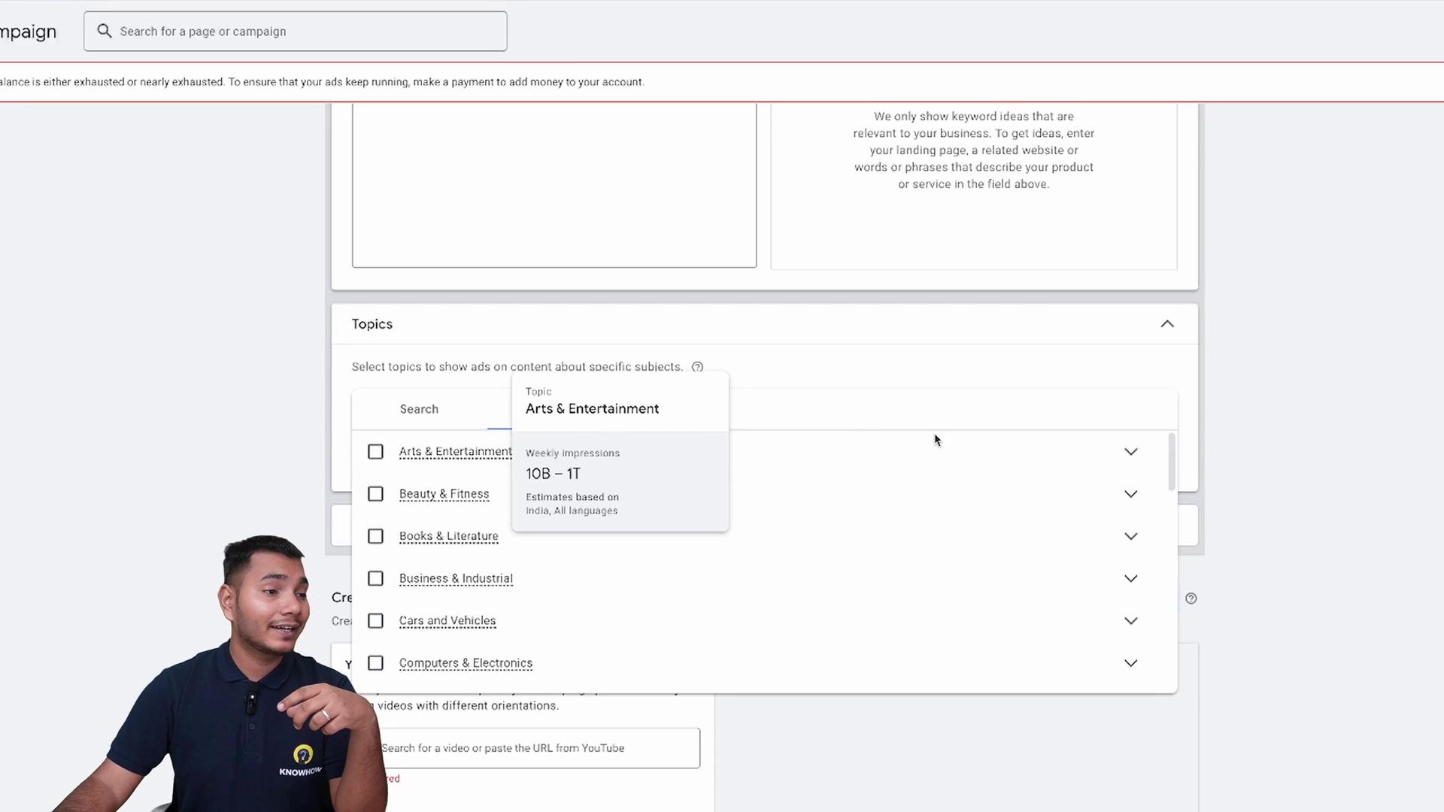
{"action": "left_click", "coordinate": [1132, 452]}
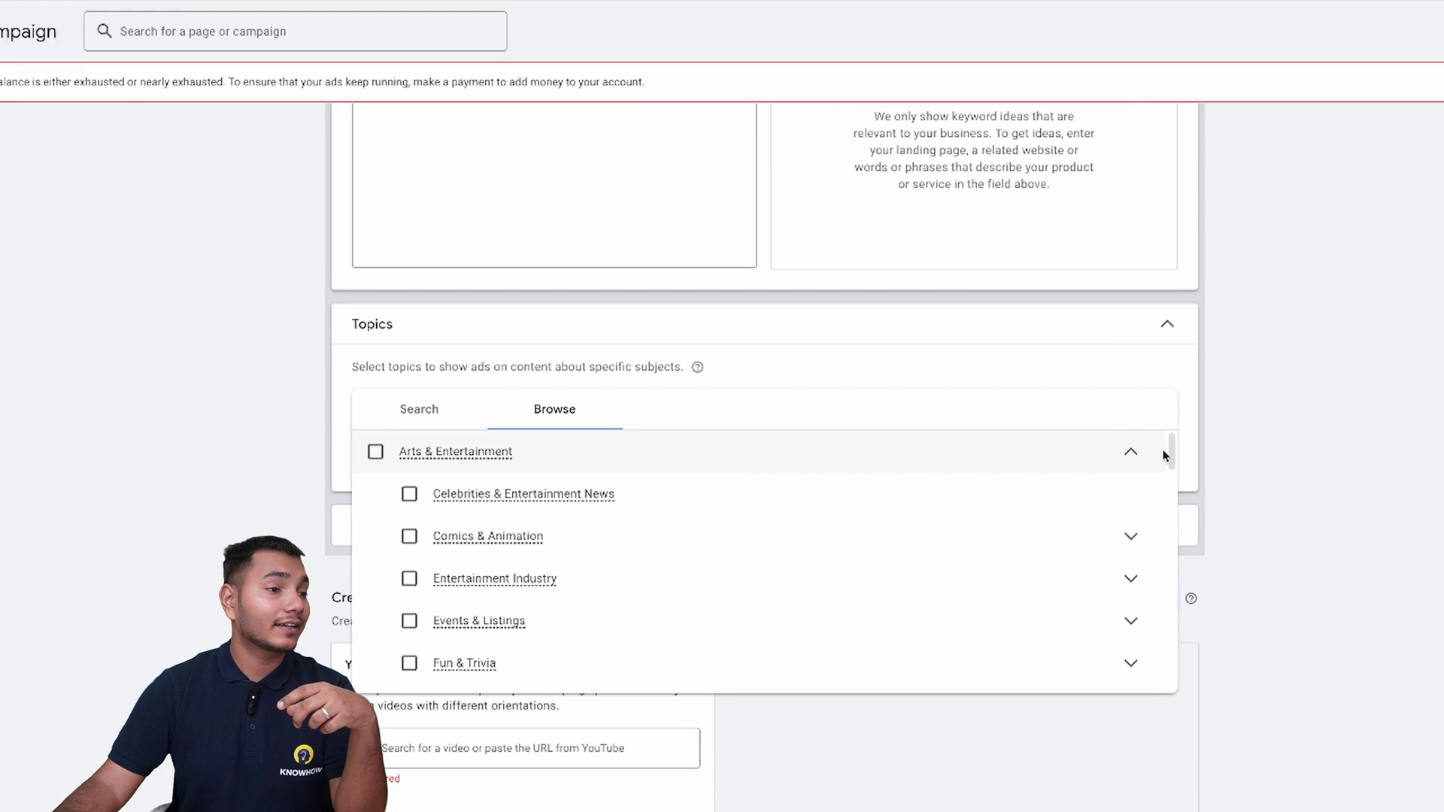
{"action": "scroll", "coordinate": [1171, 454], "scroll_direction": "down", "scroll_amount": 1}
{"action": "scroll", "coordinate": [1171, 454], "scroll_direction": "up", "scroll_amount": 1}
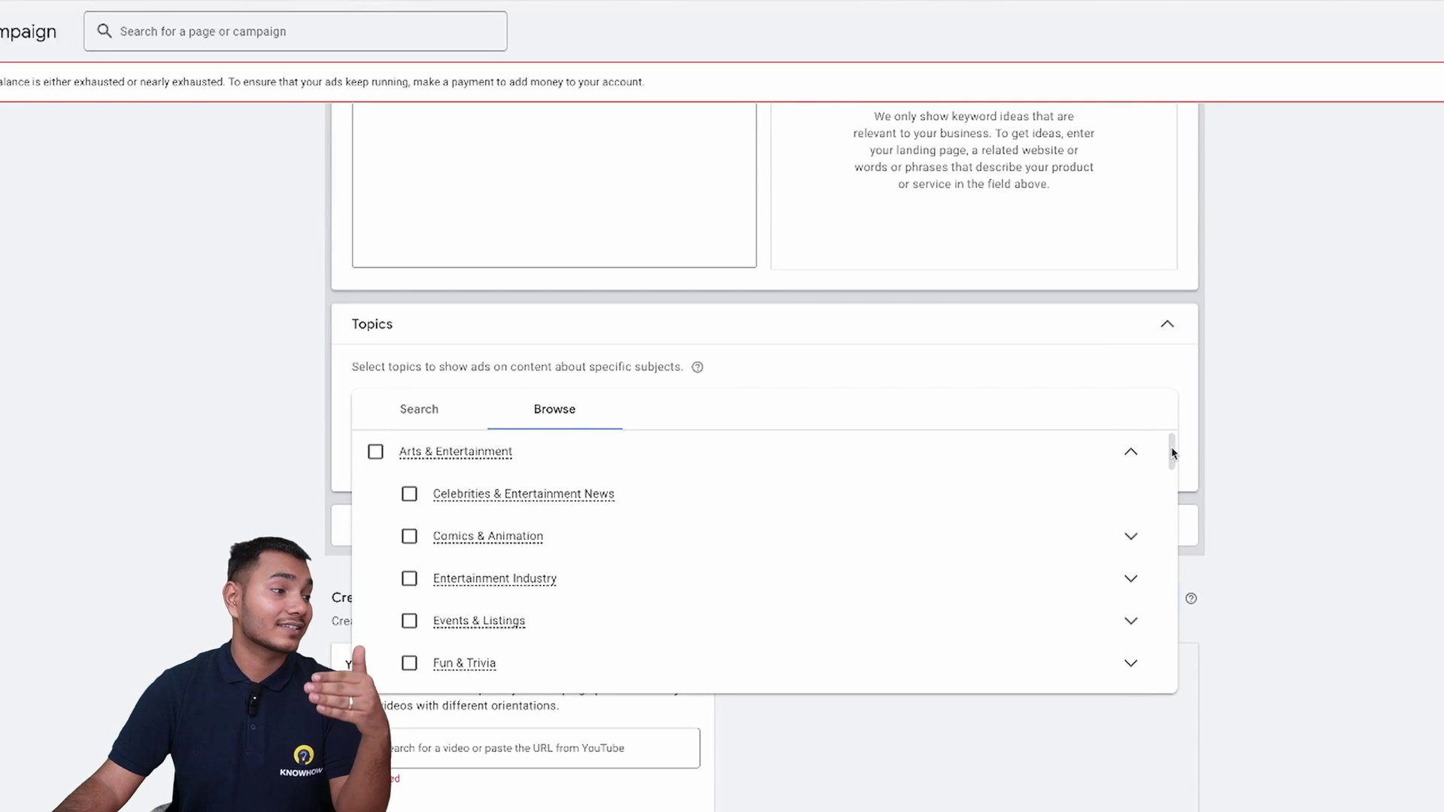
{"action": "mouse_move", "coordinate": [527, 589]}
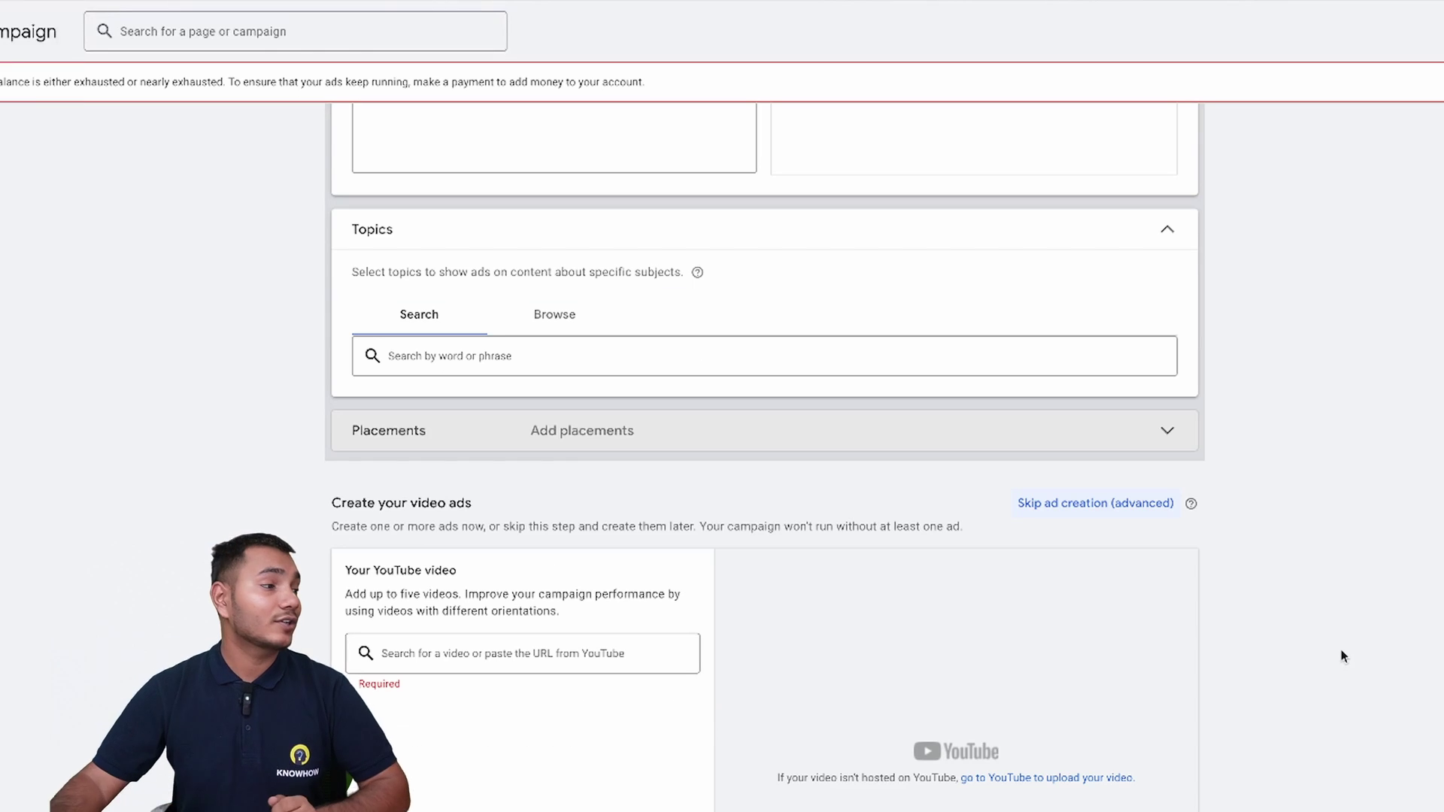
Expand Placements, search for "Simplilearn" and add the Simplilearn YouTube channel as a placement.
{"action": "left_click", "coordinate": [1113, 443]}
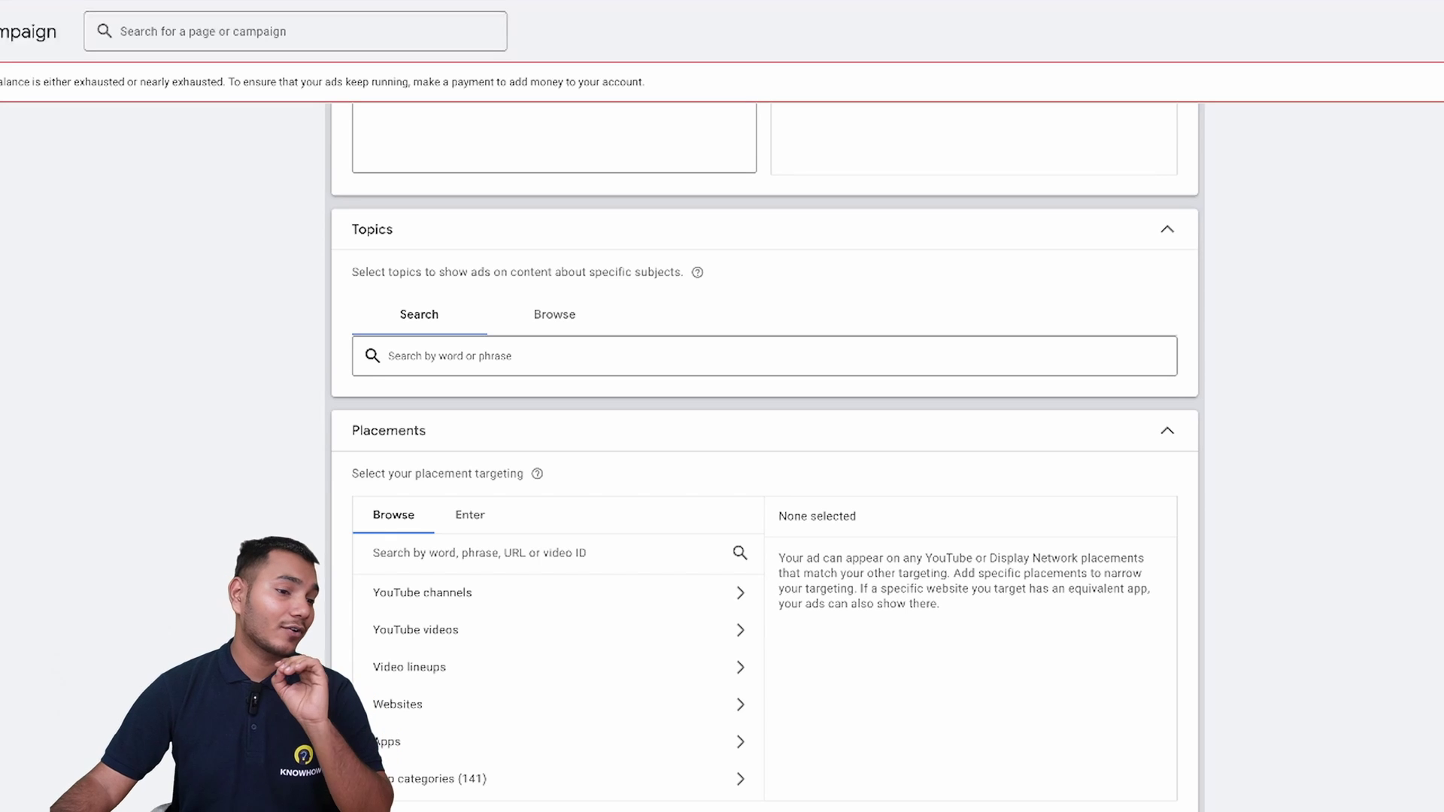
{"action": "scroll", "coordinate": [765, 454], "scroll_direction": "up", "scroll_amount": 3}
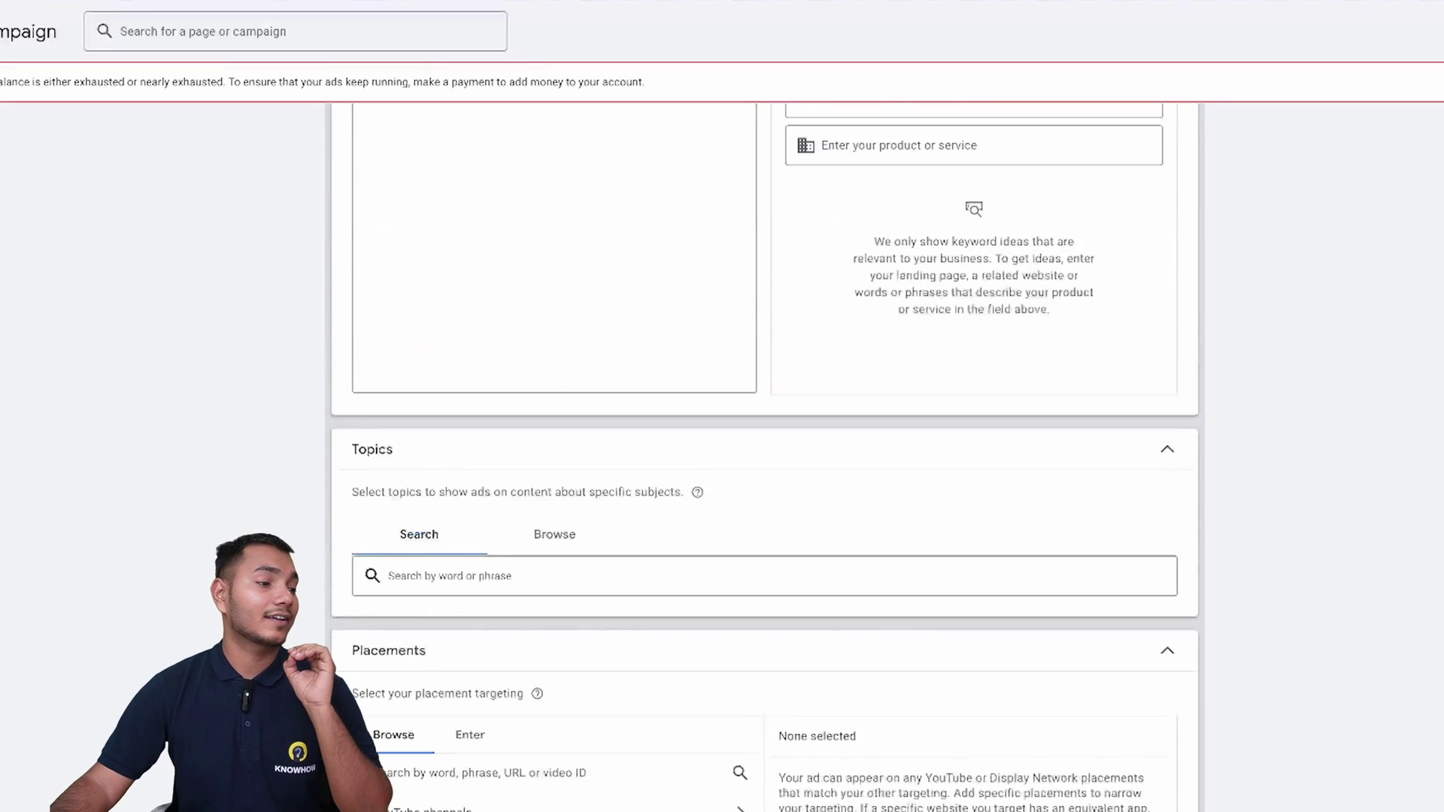
{"action": "scroll", "coordinate": [765, 454], "scroll_direction": "down", "scroll_amount": 2}
{"action": "scroll", "coordinate": [596, 645], "scroll_direction": "down", "scroll_amount": 3}
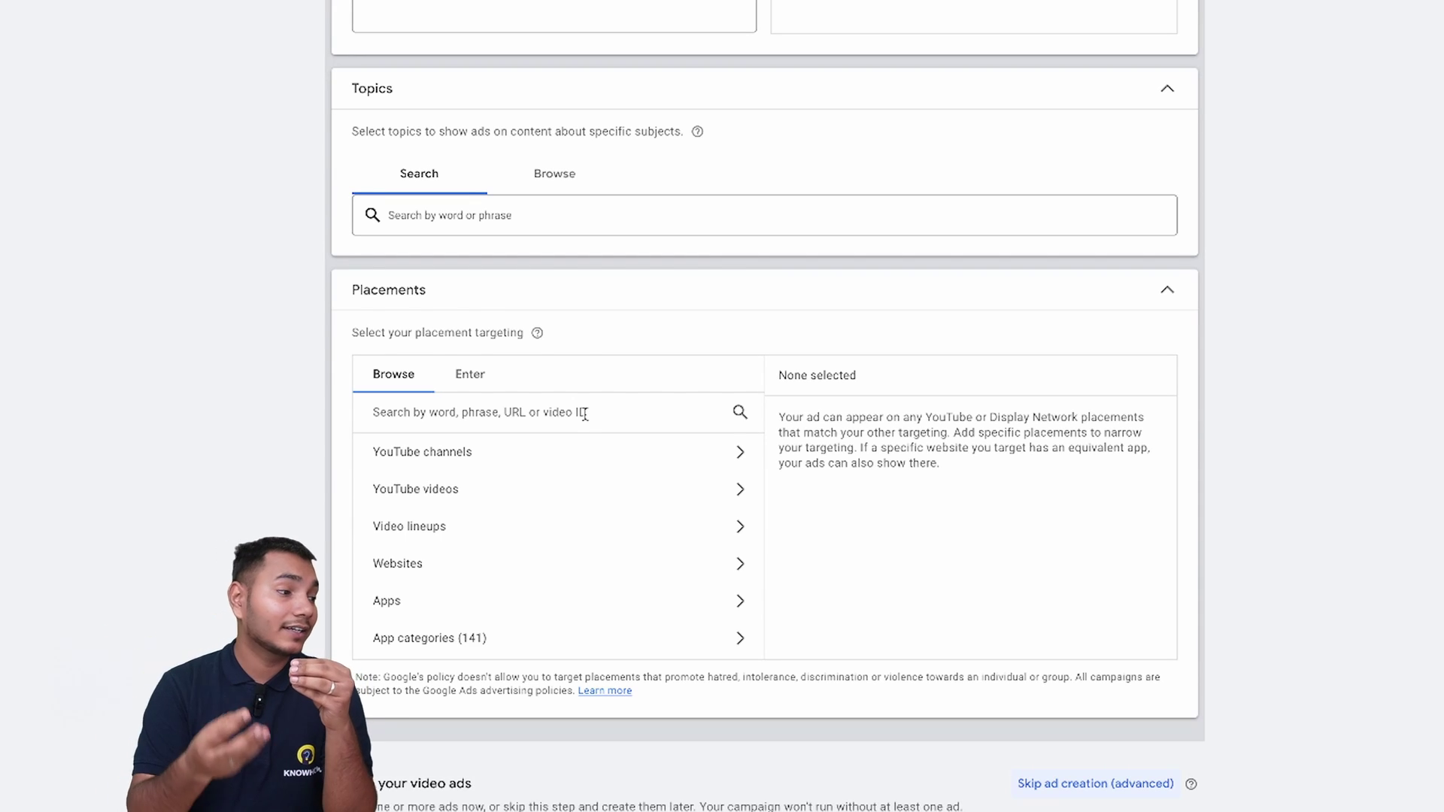
{"action": "left_click", "coordinate": [585, 413]}
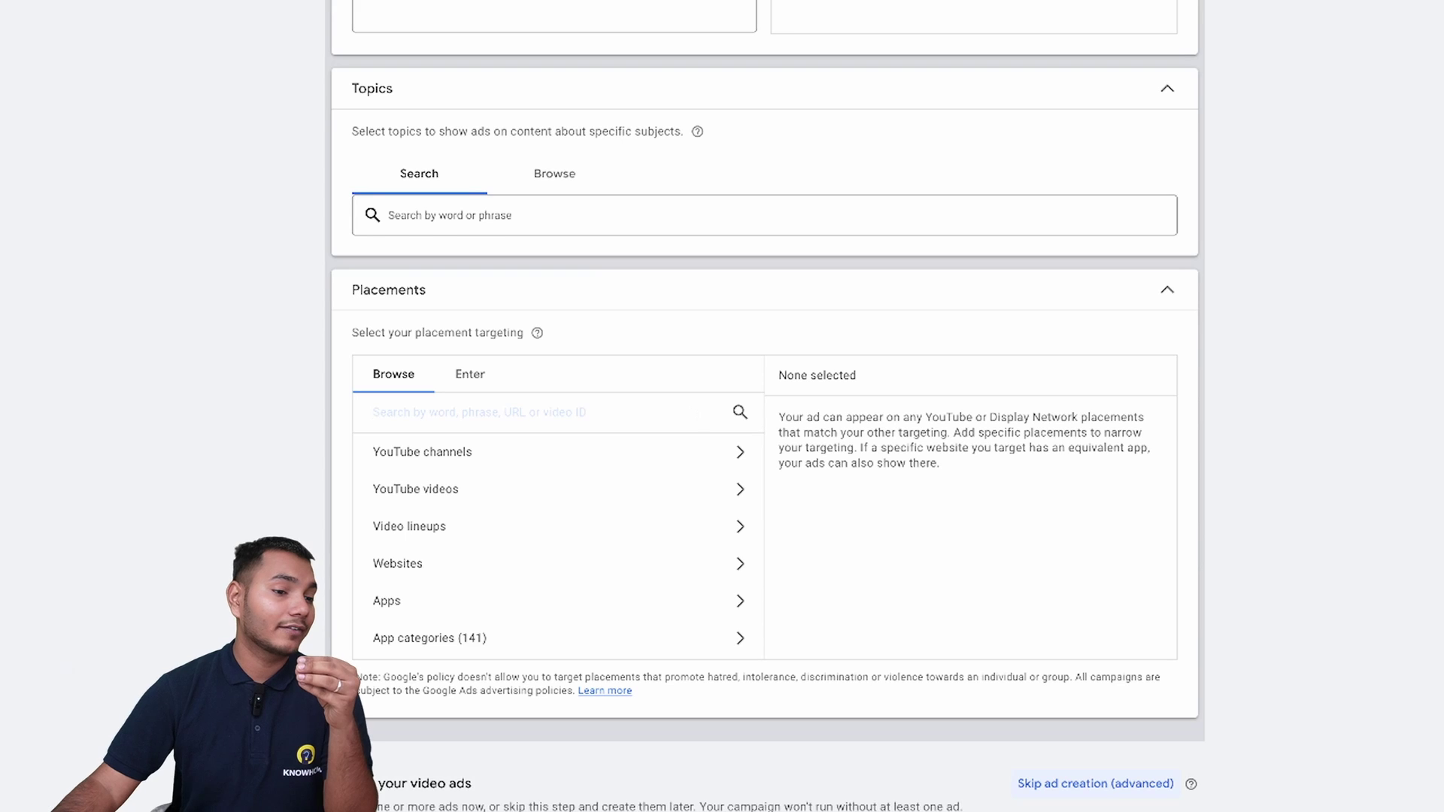
{"action": "type", "text": "Simplilearn"}
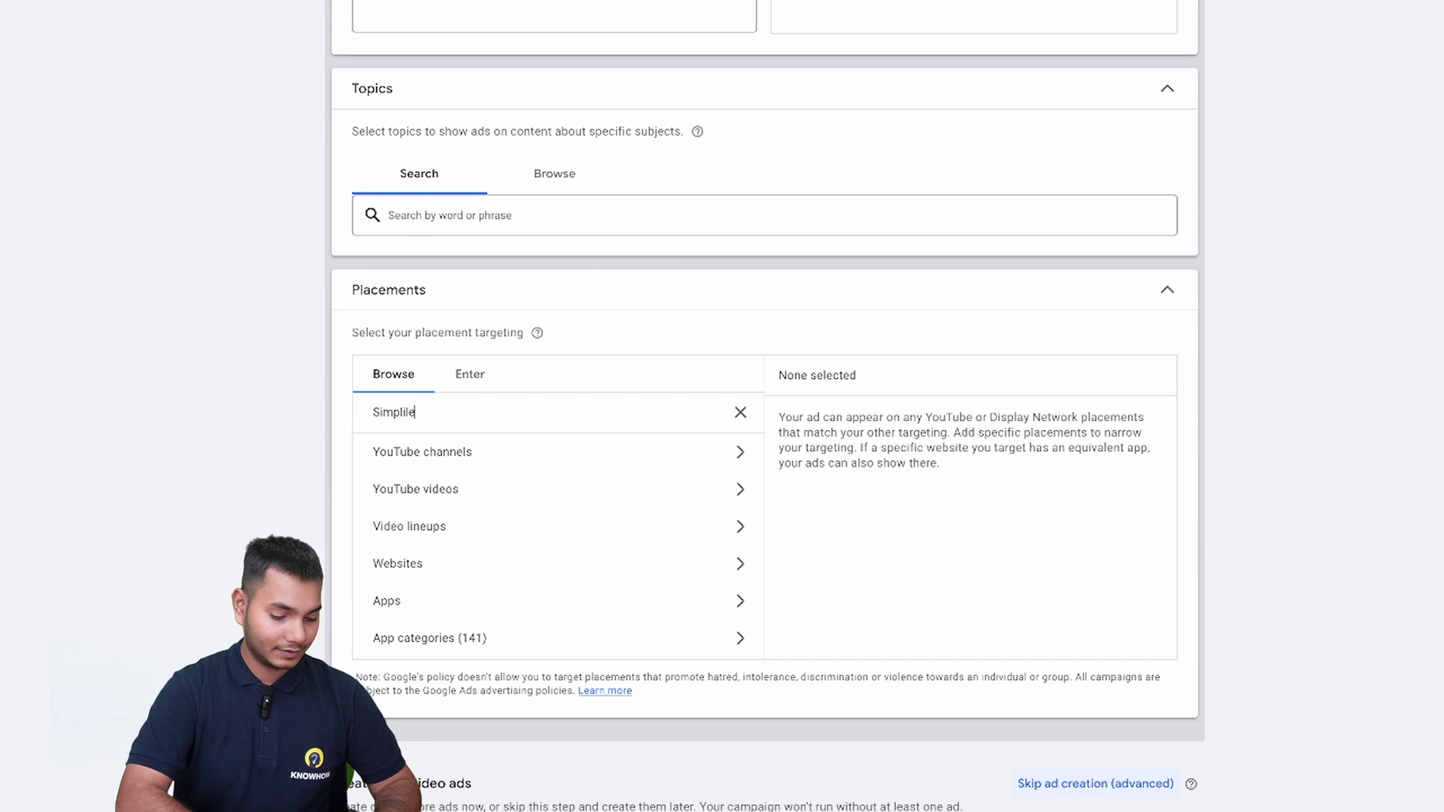
{"action": "left_click", "coordinate": [697, 465]}
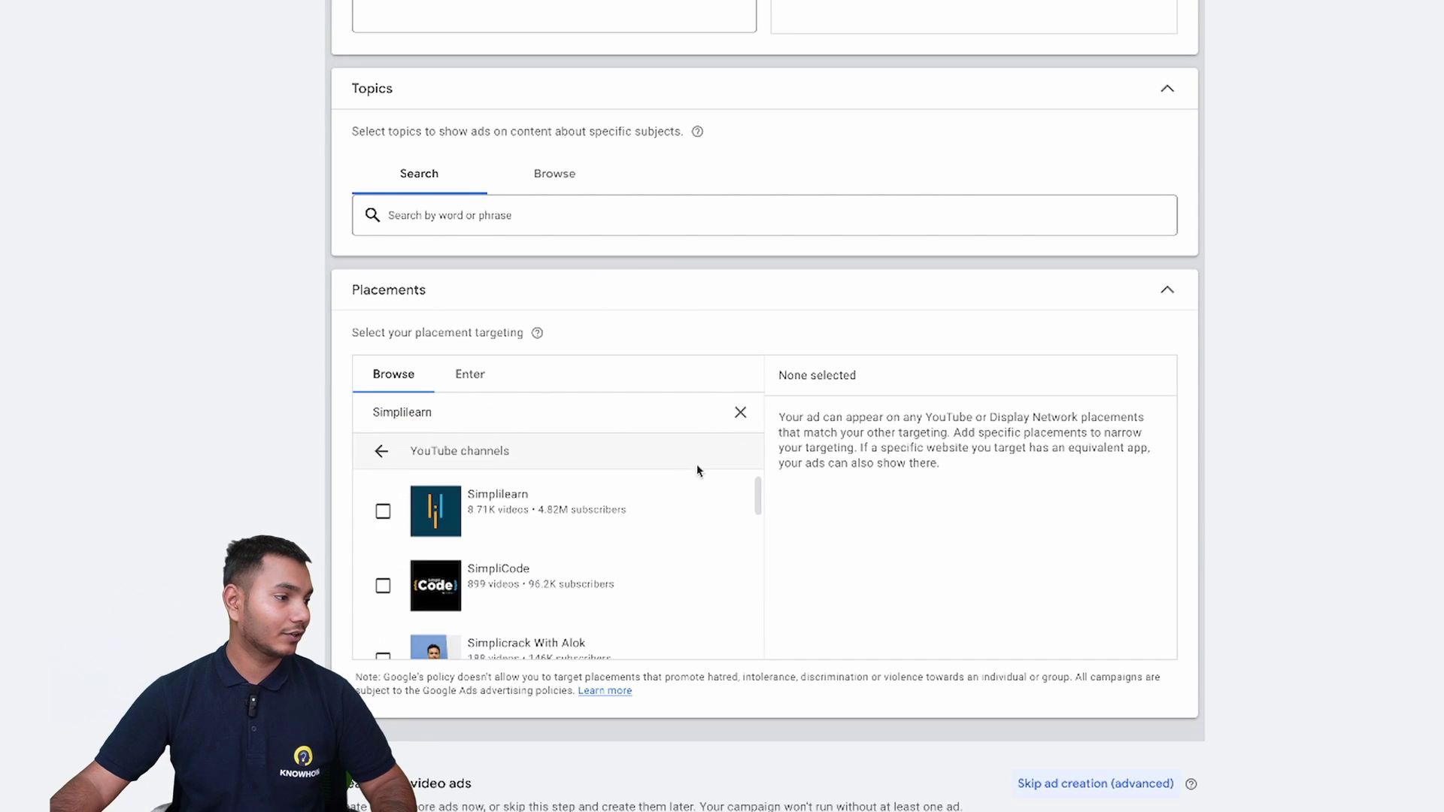
{"action": "left_click", "coordinate": [383, 513]}
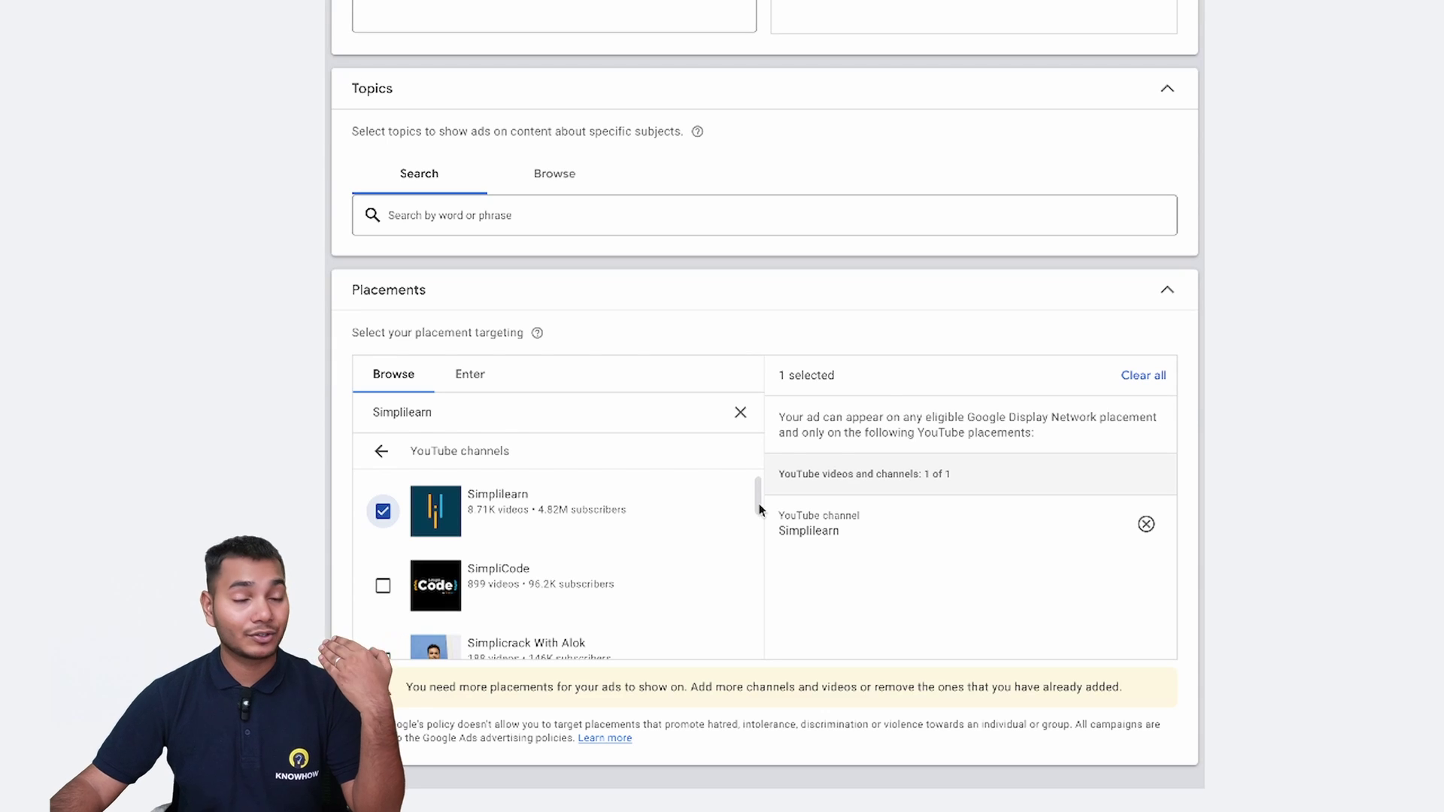
Review the other YouTube channels and the YouTube videos among the Simplilearn placement results.
{"action": "scroll", "coordinate": [759, 509], "scroll_direction": "down", "scroll_amount": 1}
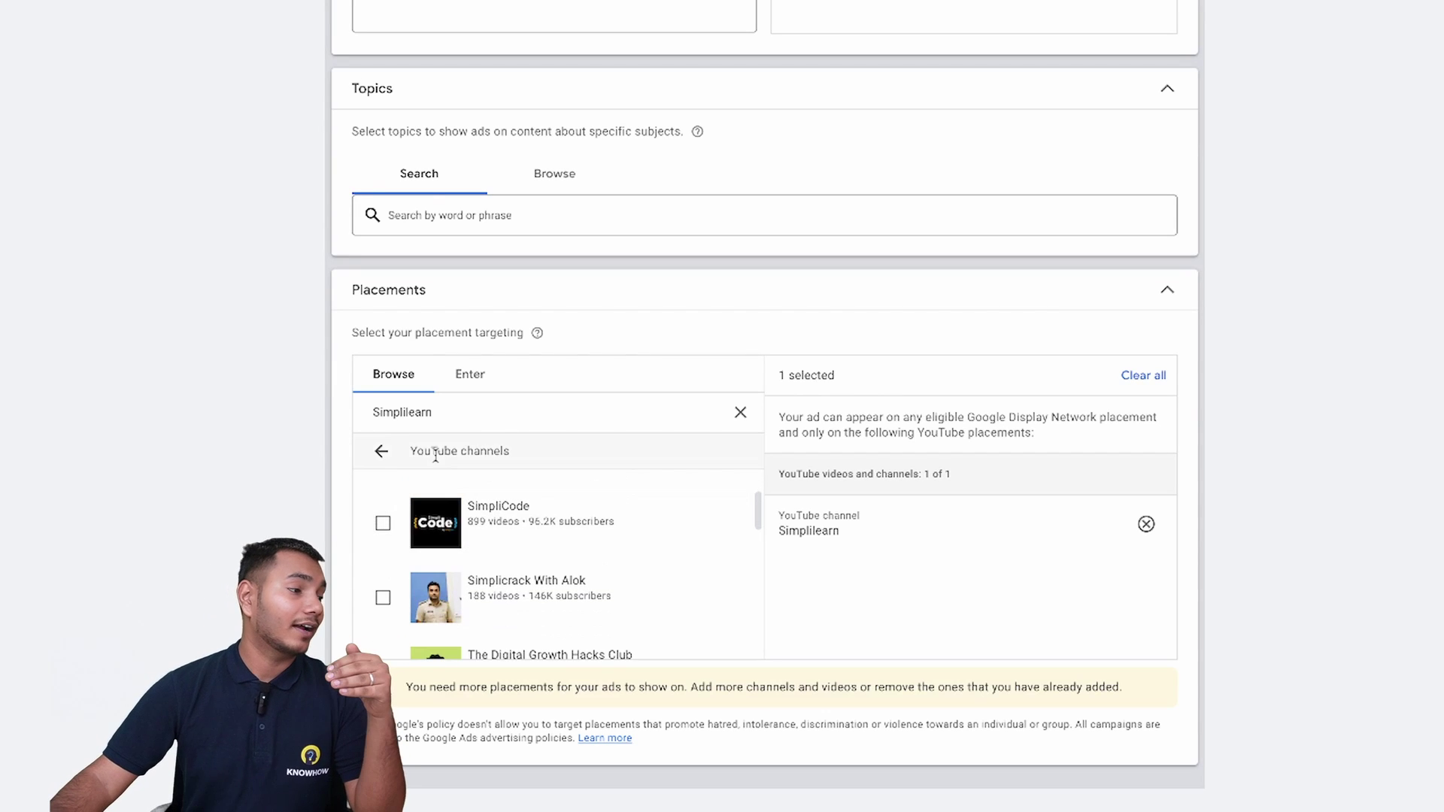
{"action": "left_click", "coordinate": [383, 453]}
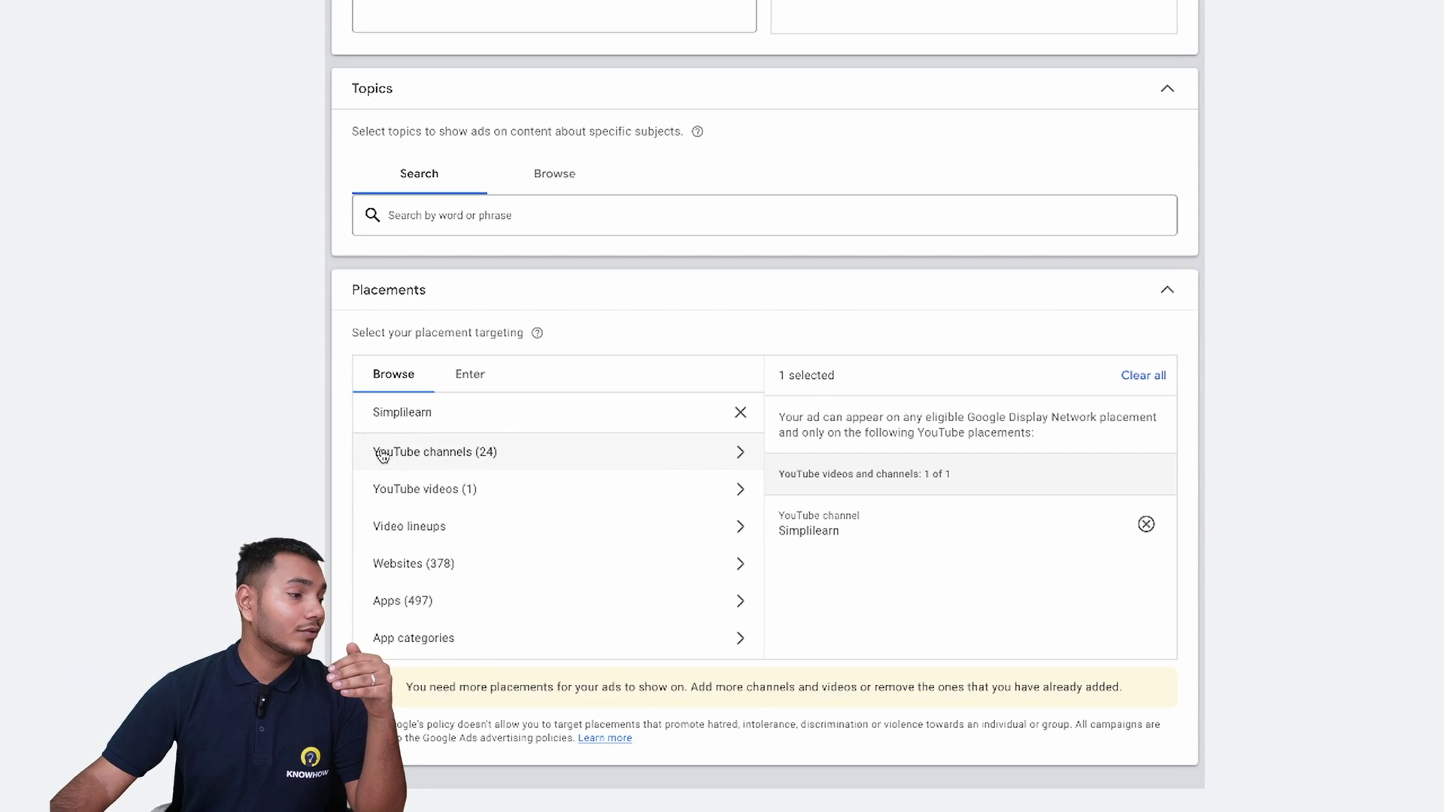
{"action": "left_click", "coordinate": [509, 497]}
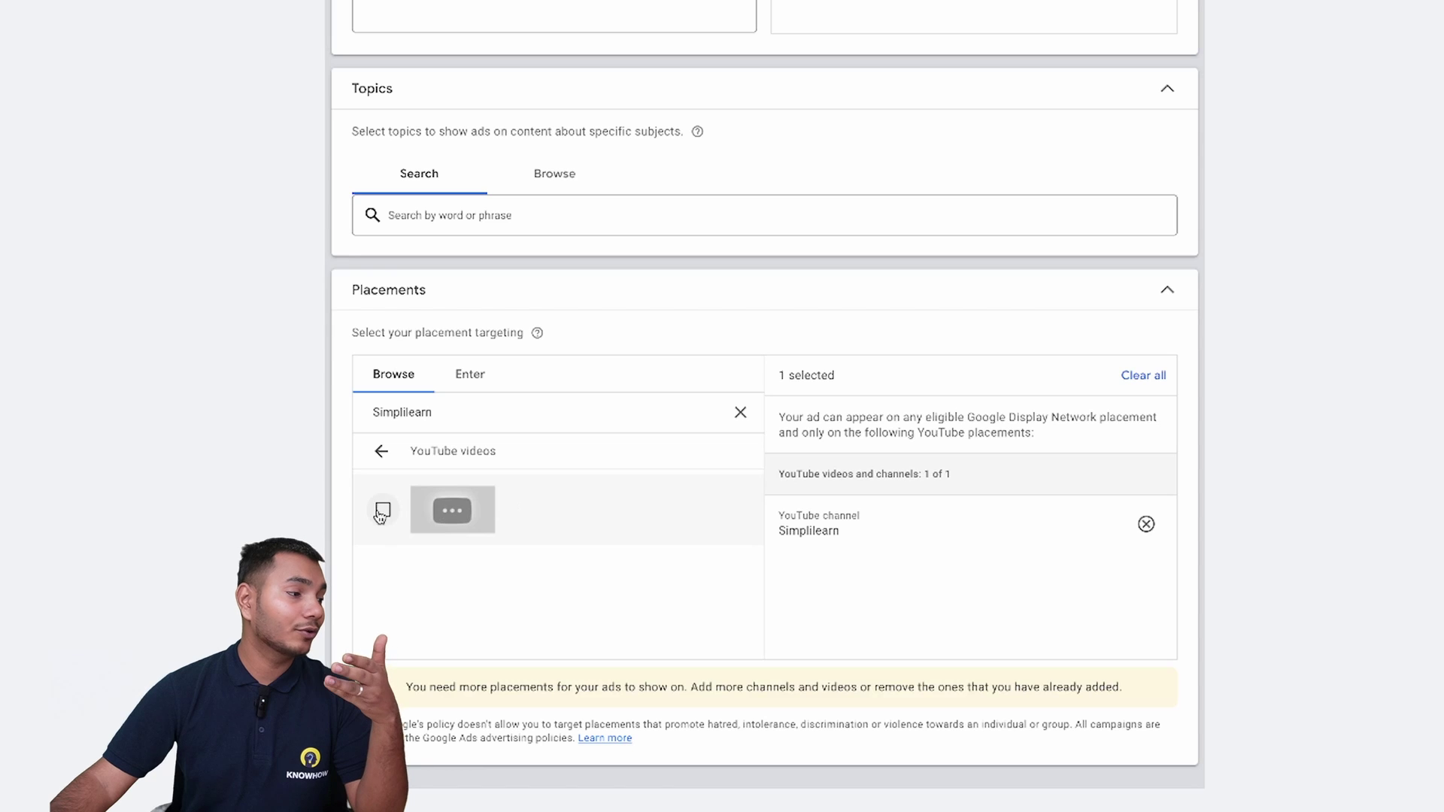
{"action": "left_click", "coordinate": [381, 451]}
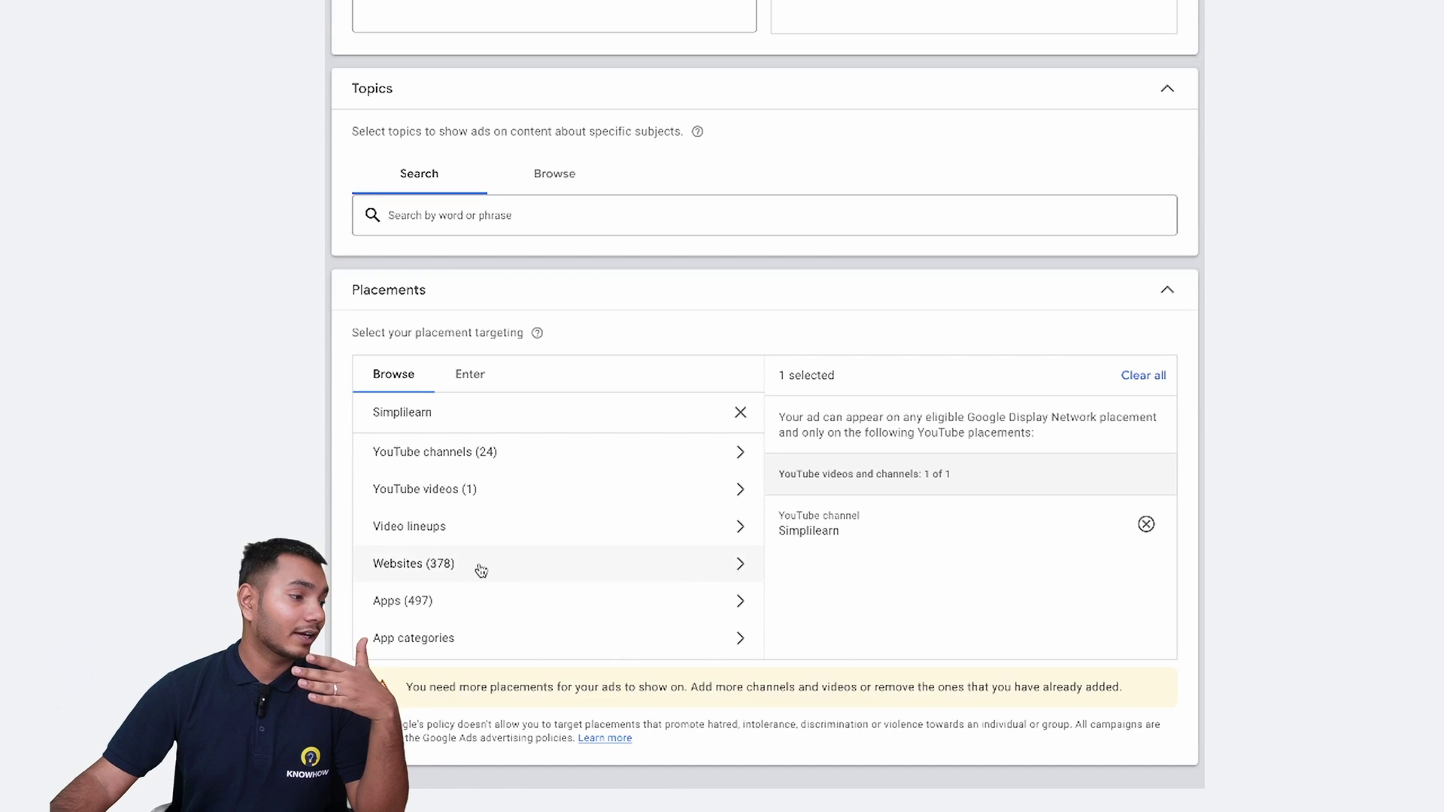
Search the placements for "Upgrad" and add the YouTube video "What is upGrad? - A Platform Demo and Walkthrough!".
{"action": "left_click", "coordinate": [493, 412]}
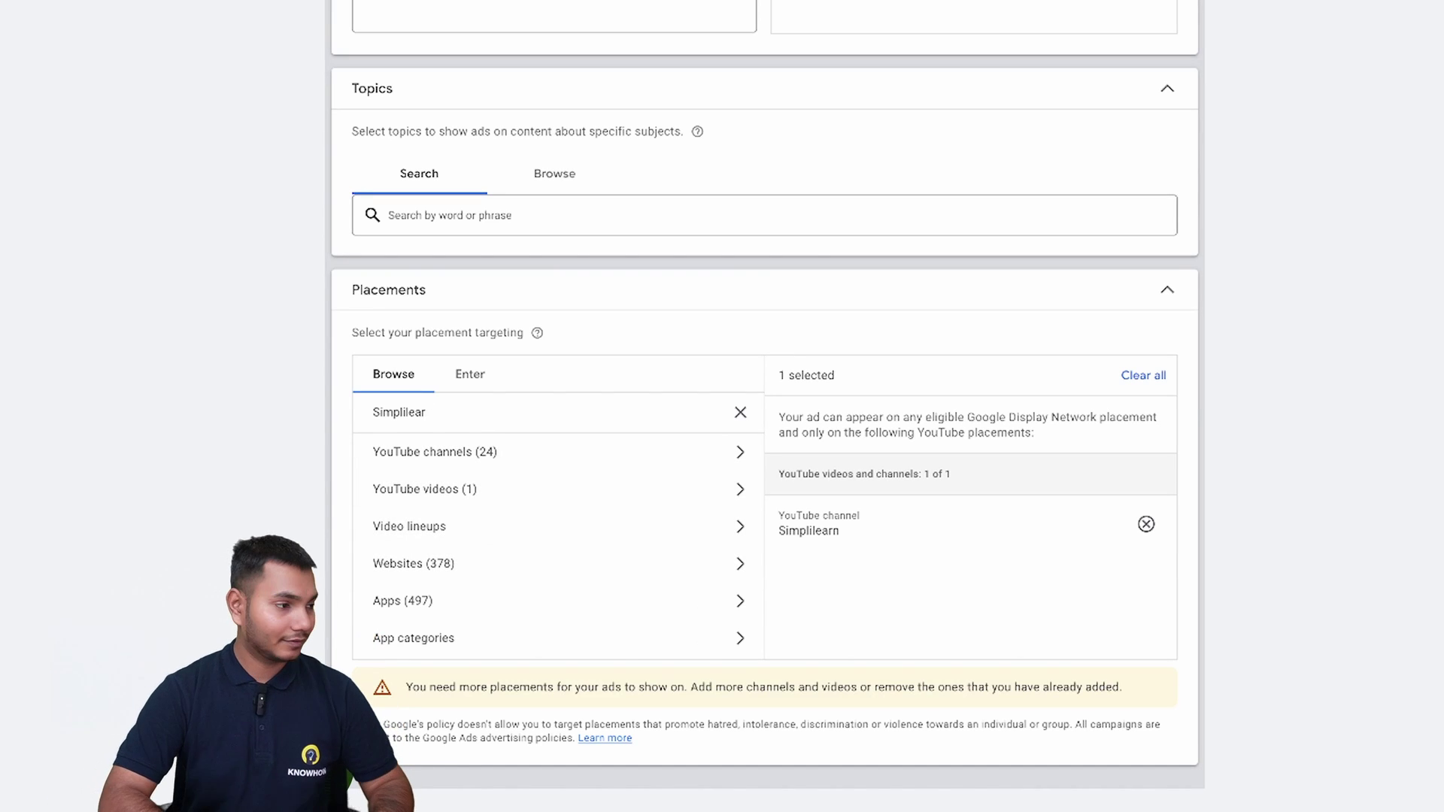
{"action": "key", "text": "BackSpace"}
{"action": "key", "text": "BackSpace"}
{"action": "key", "text": "BackSpace"}
{"action": "key", "text": "BackSpace"}
{"action": "key", "text": "BackSpace"}
{"action": "key", "text": "BackSpace"}
{"action": "key", "text": "BackSpace"}
{"action": "key", "text": "BackSpace"}
{"action": "key", "text": "BackSpace"}
{"action": "key", "text": "BackSpace"}
{"action": "key", "text": "BackSpace"}
{"action": "type", "text": "Upgrad"}
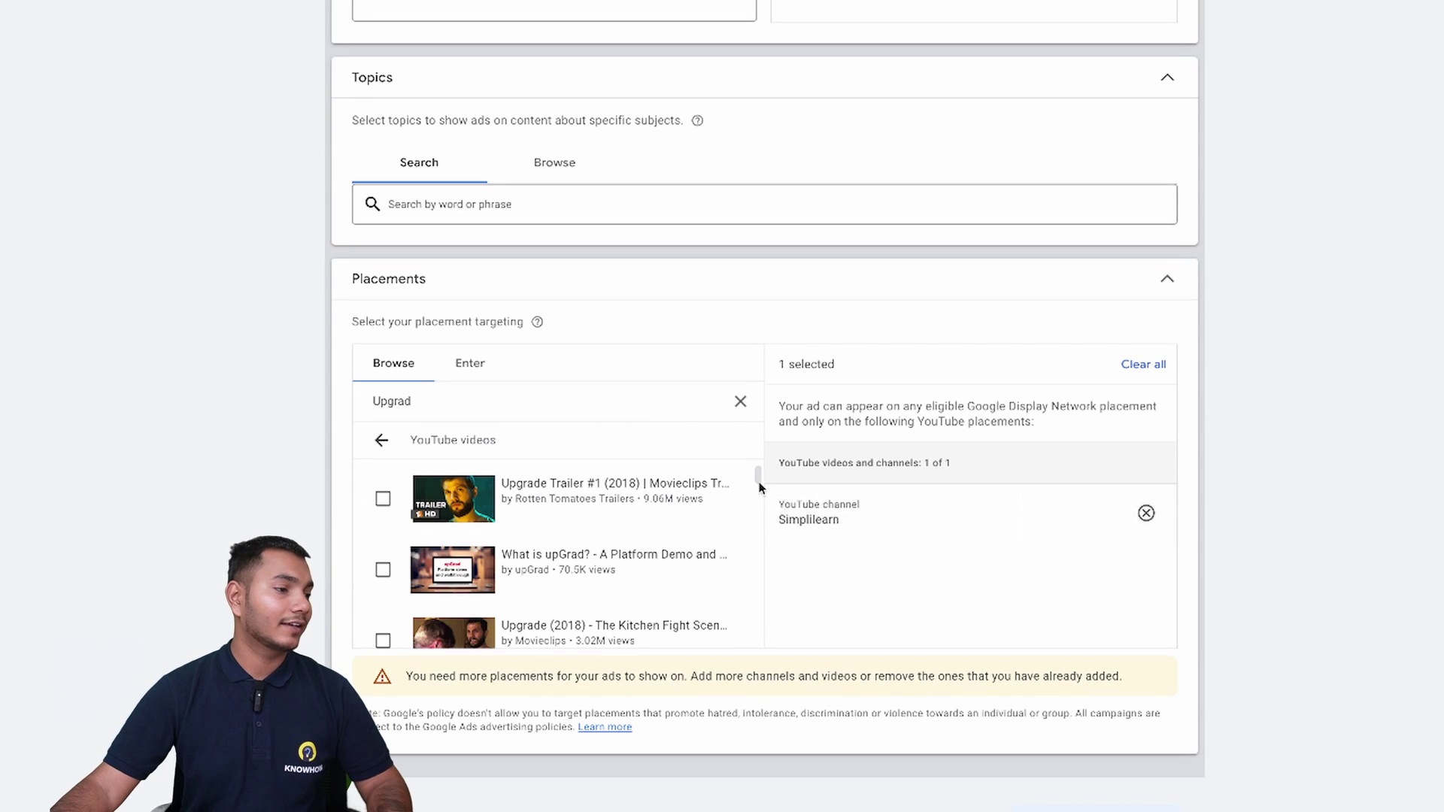
{"action": "left_click_drag", "start_coordinate": [759, 483], "coordinate": [760, 488]}
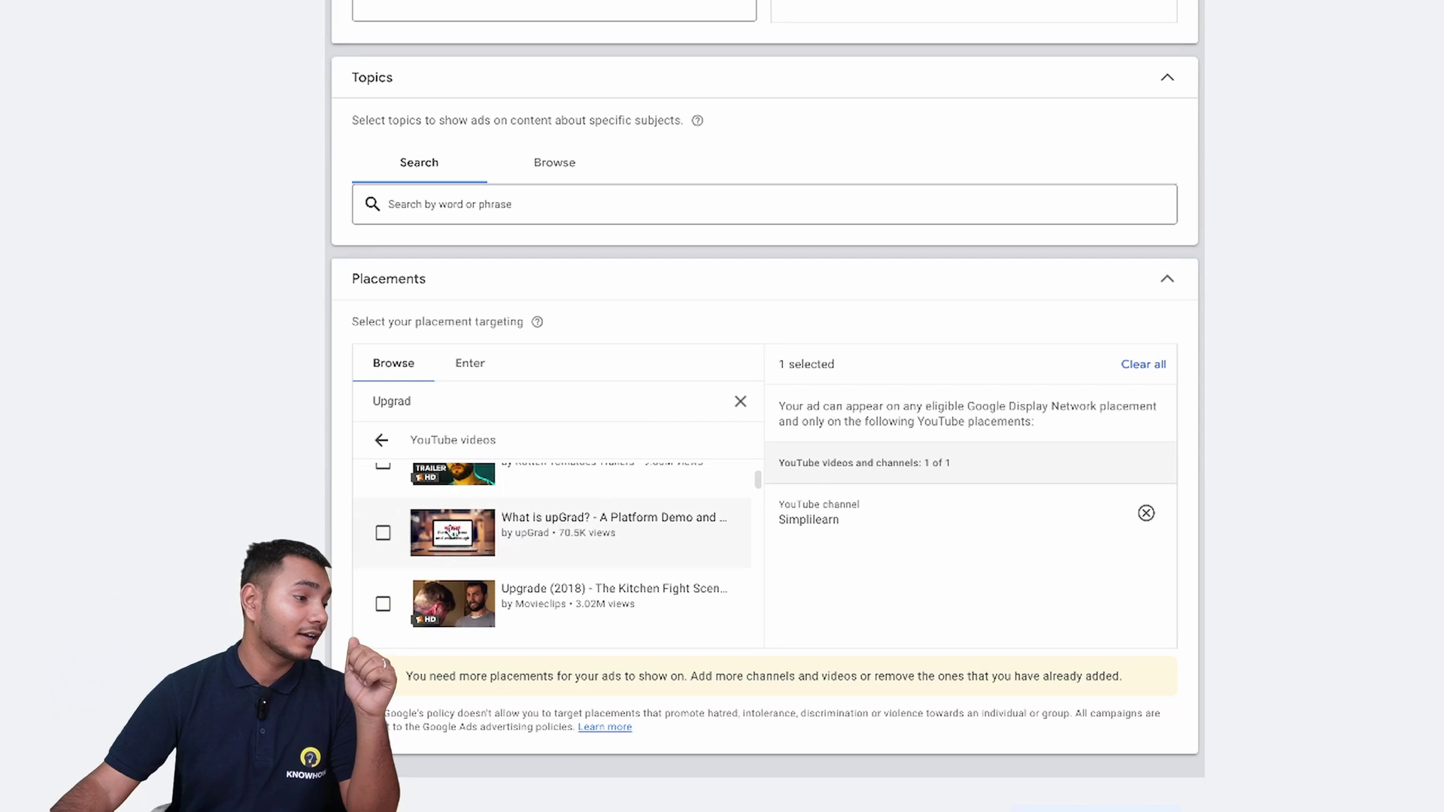
{"action": "left_click", "coordinate": [738, 505]}
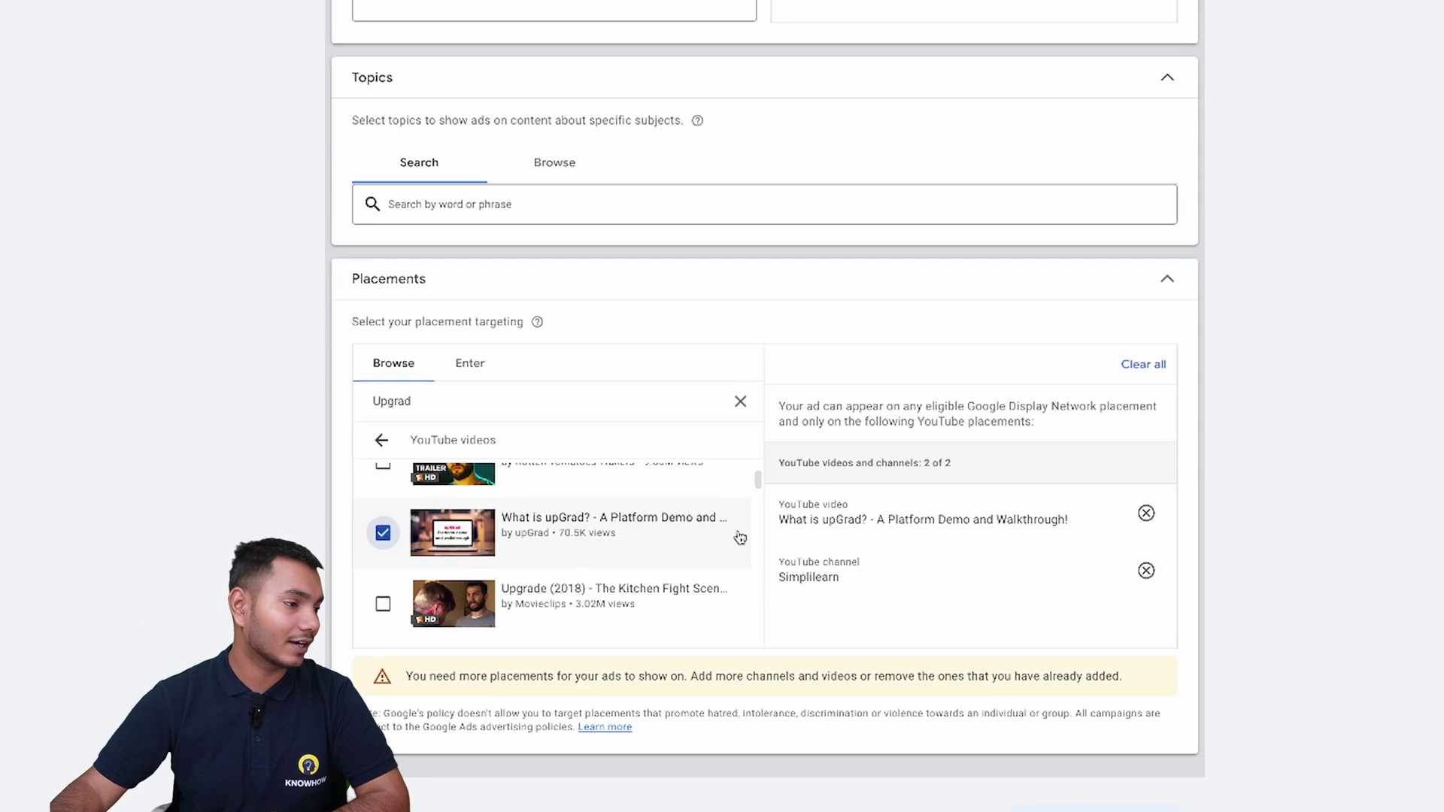
{"action": "left_click", "coordinate": [383, 534]}
{"action": "left_click", "coordinate": [383, 534]}
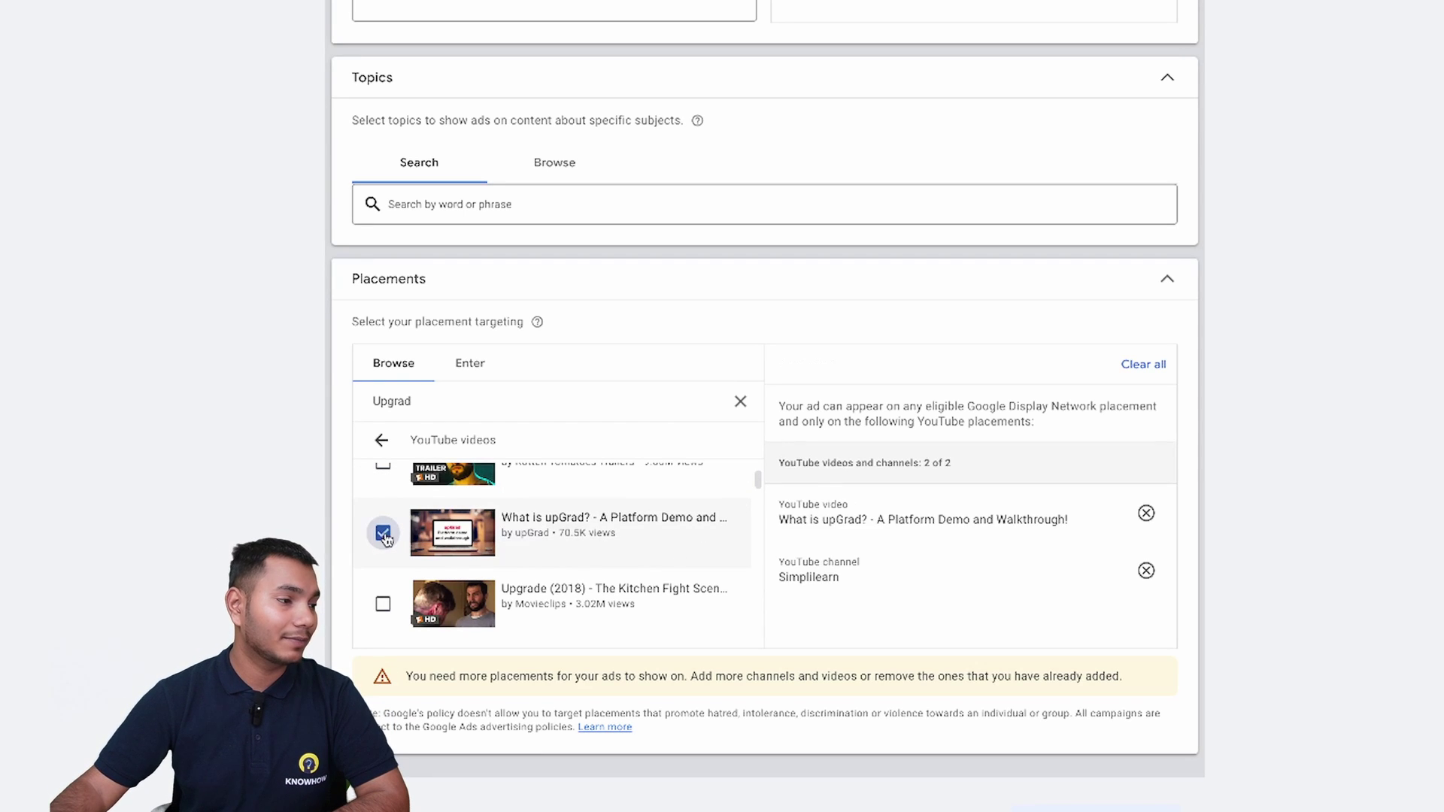
Add the videos "Upgrade- Psytrance Super Set [Free Download]", "Upgrade - Baileys", "Upgrade - Official Trailer" and "Want to take on Senior Leadership Roles?" as placements.
{"action": "left_click_drag", "start_coordinate": [759, 489], "coordinate": [758, 493]}
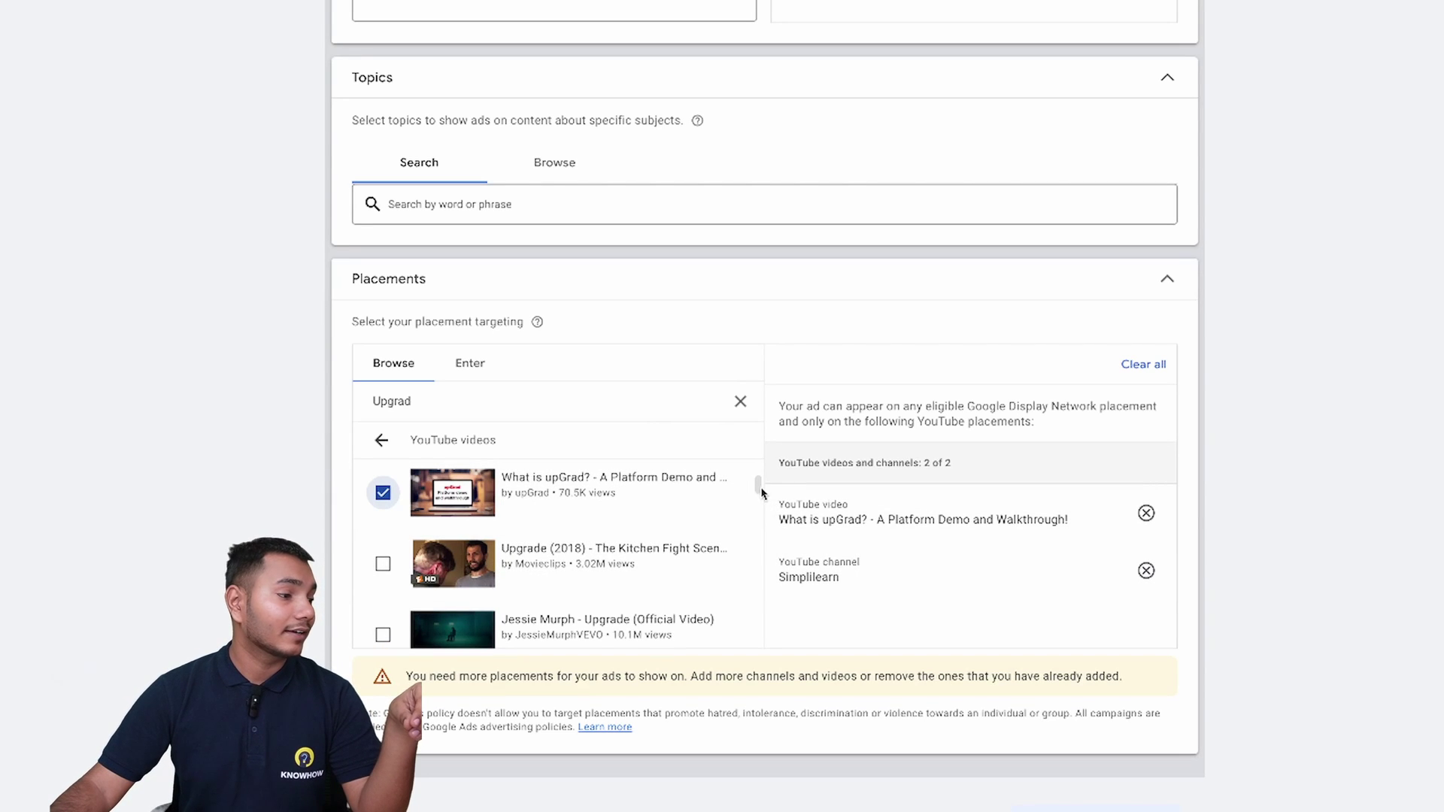
{"action": "left_click_drag", "start_coordinate": [761, 493], "coordinate": [759, 509]}
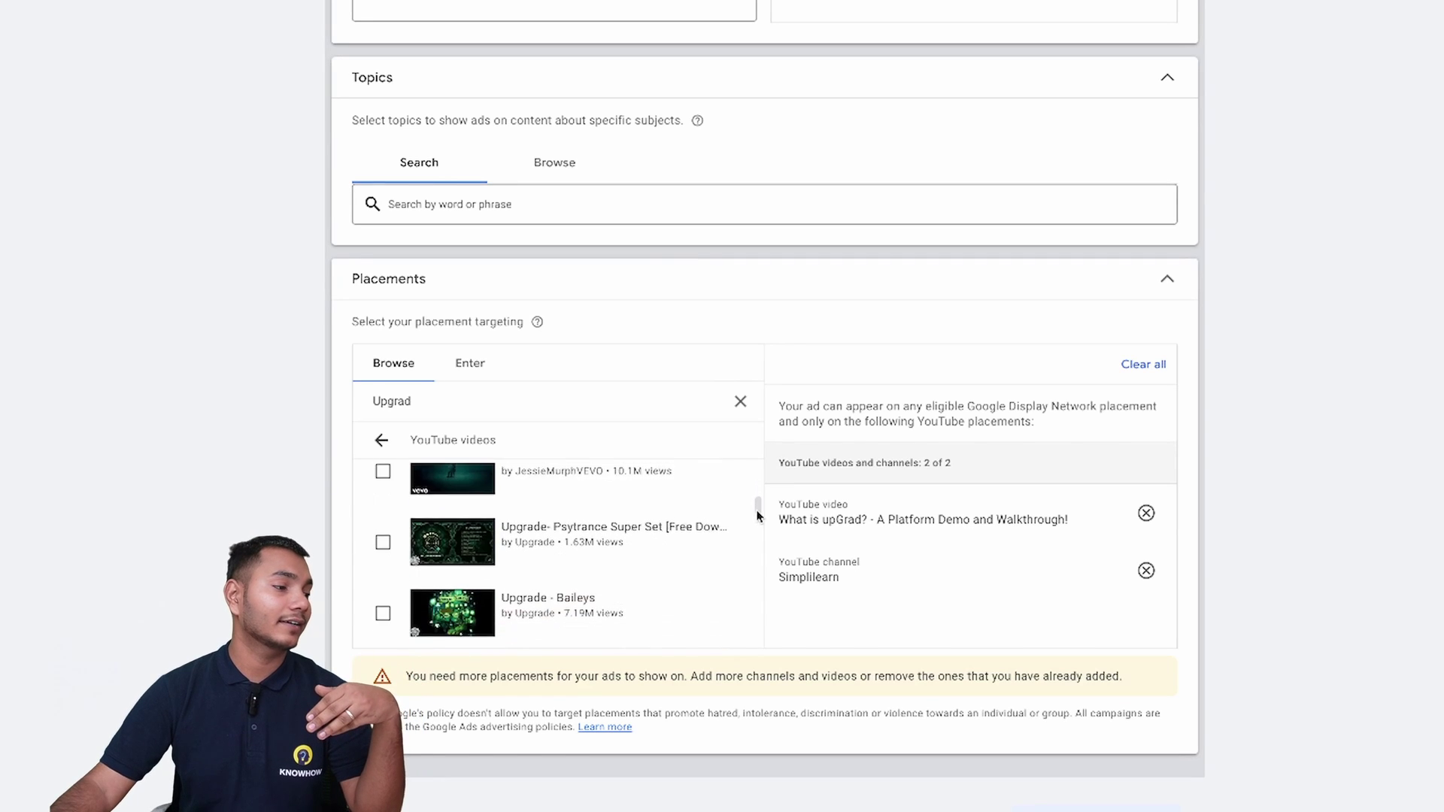
{"action": "left_click", "coordinate": [383, 533]}
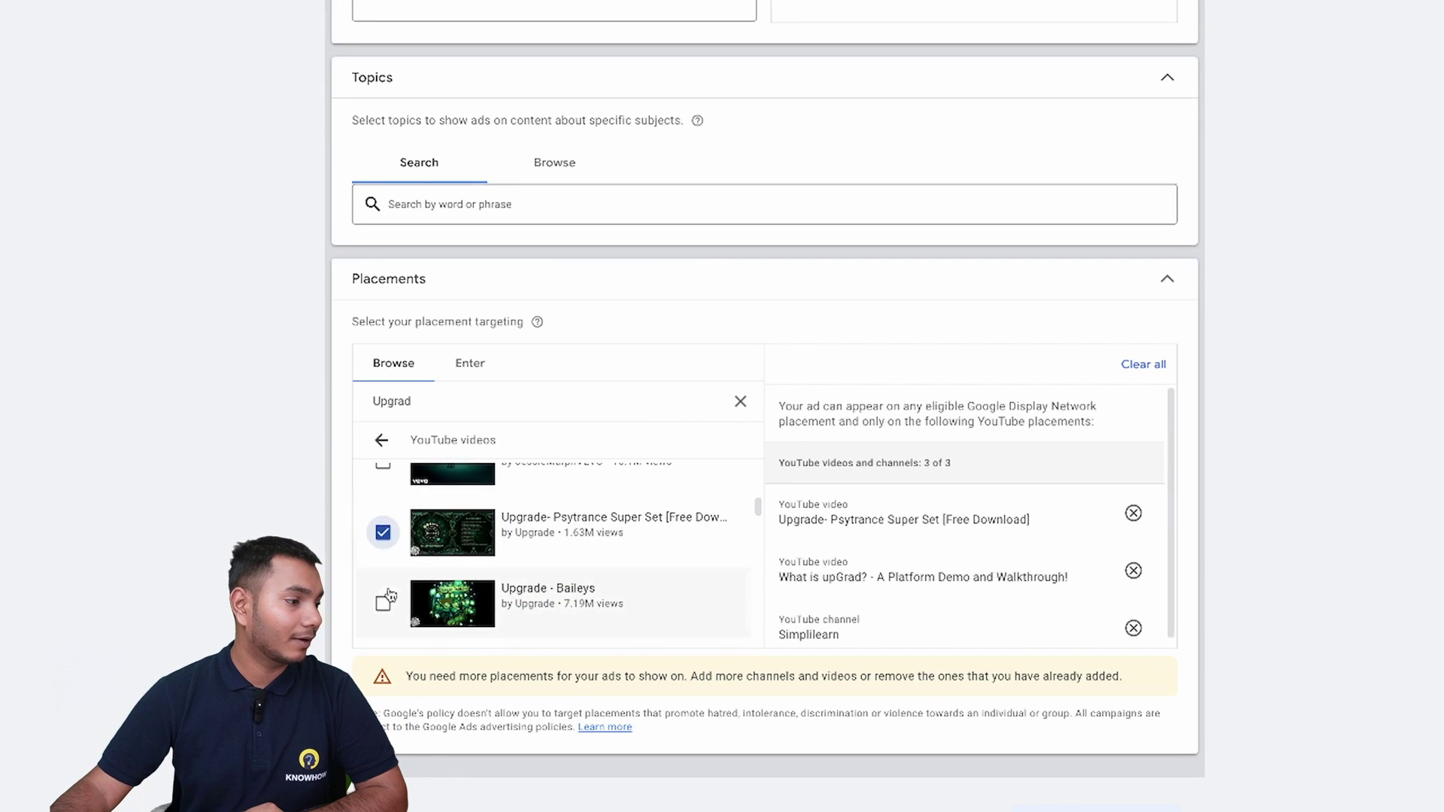
{"action": "left_click", "coordinate": [383, 603]}
{"action": "scroll", "coordinate": [759, 534], "scroll_direction": "down", "scroll_amount": 2}
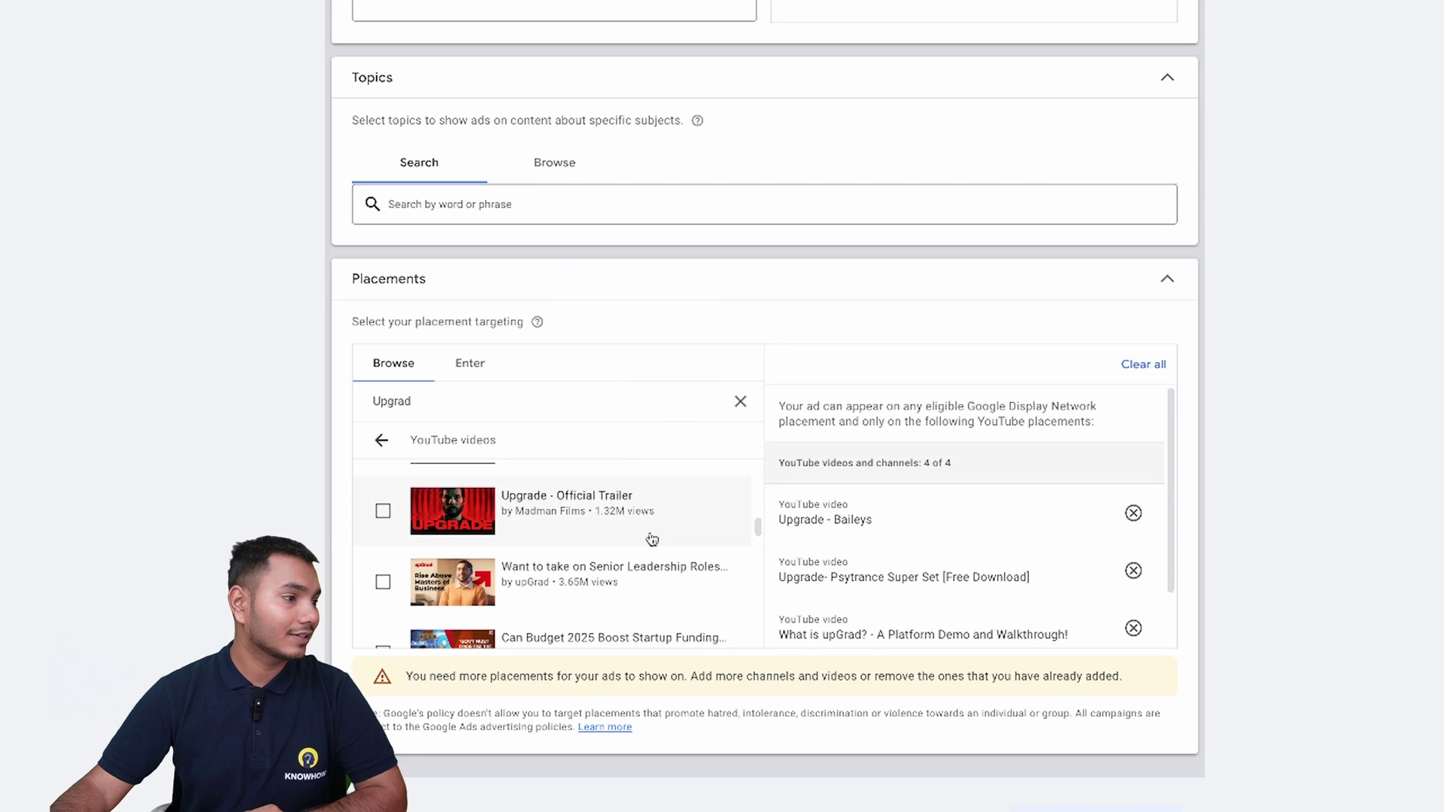
{"action": "left_click", "coordinate": [383, 511]}
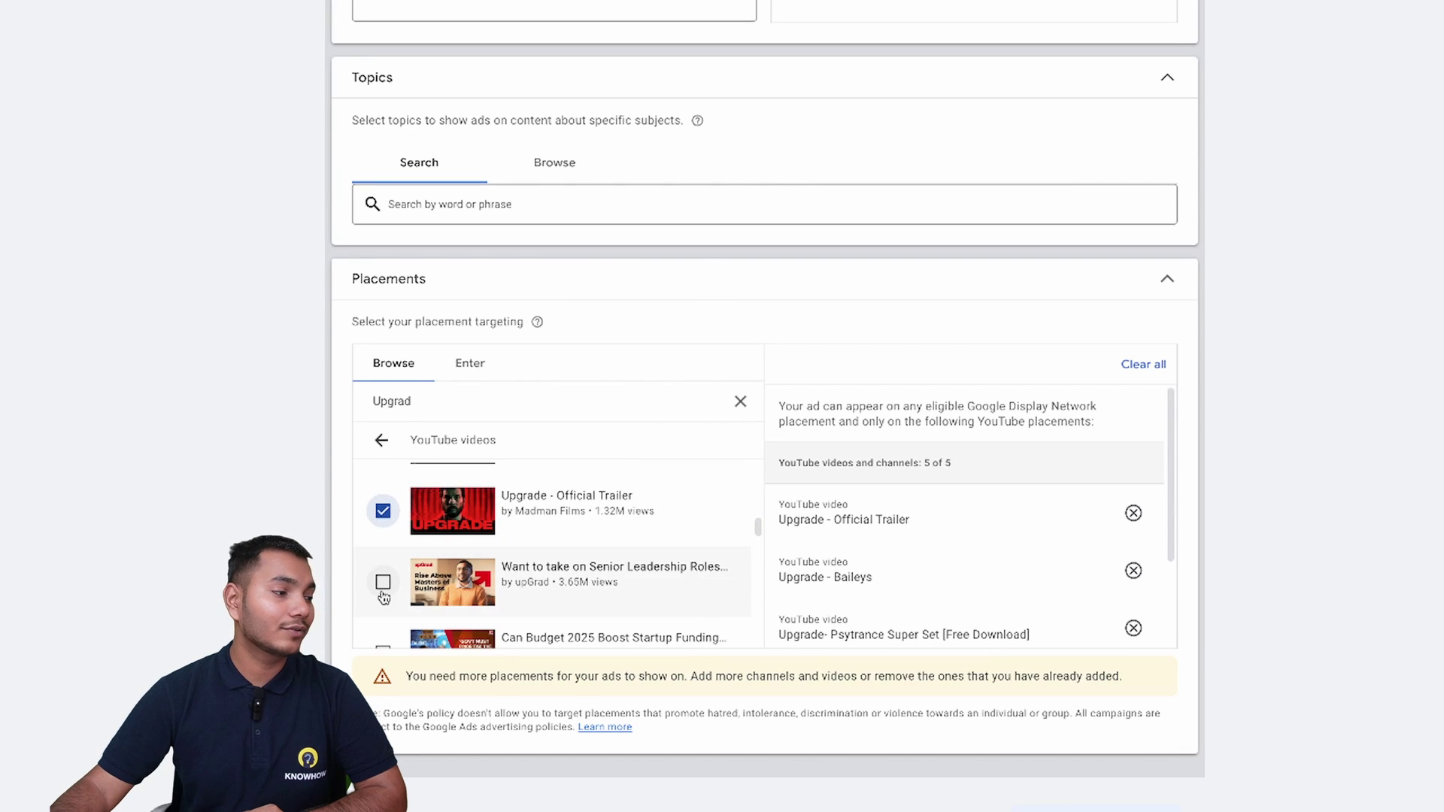
{"action": "left_click", "coordinate": [383, 587]}
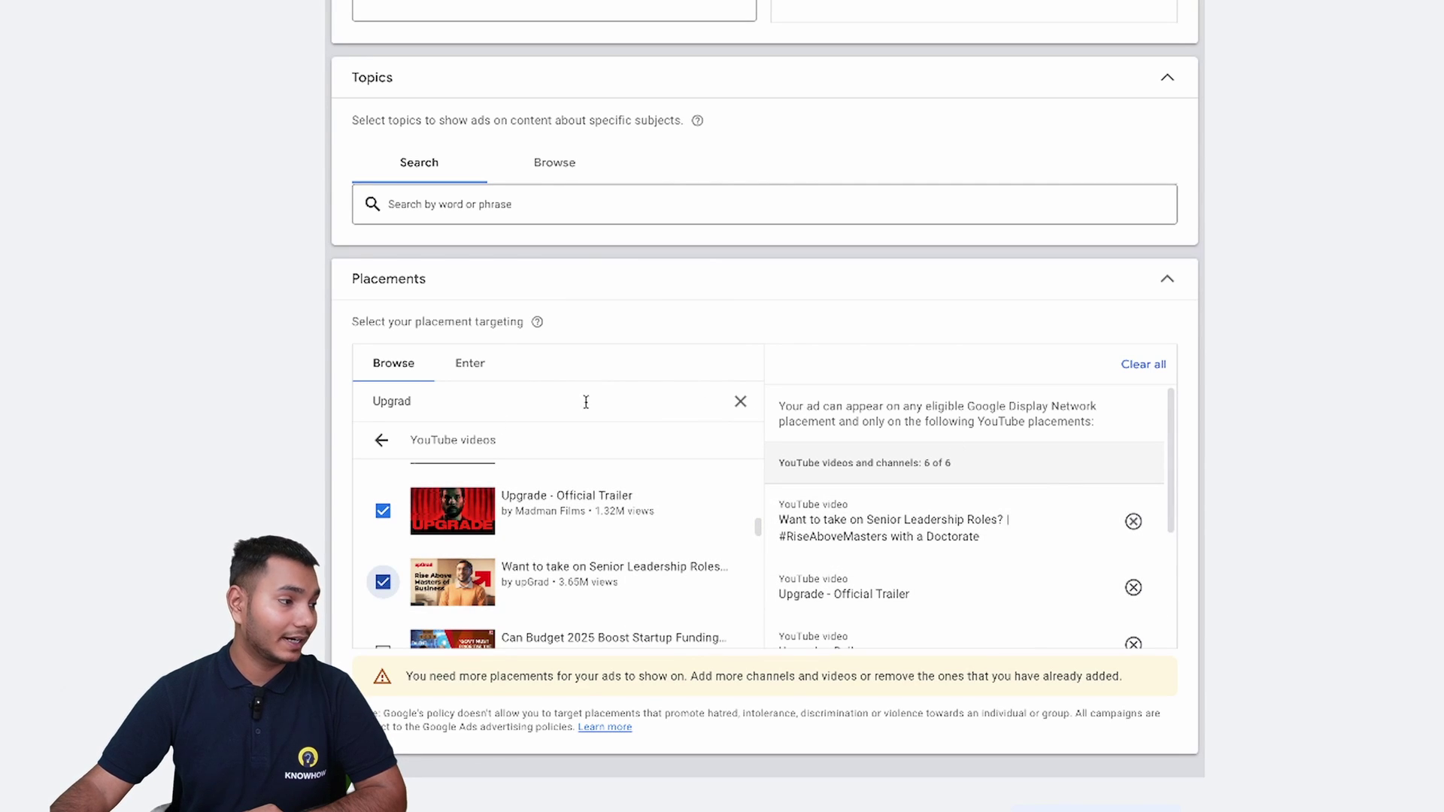
Check the option for entering multiple placement URLs manually and return to browsing placements.
{"action": "left_click", "coordinate": [484, 369]}
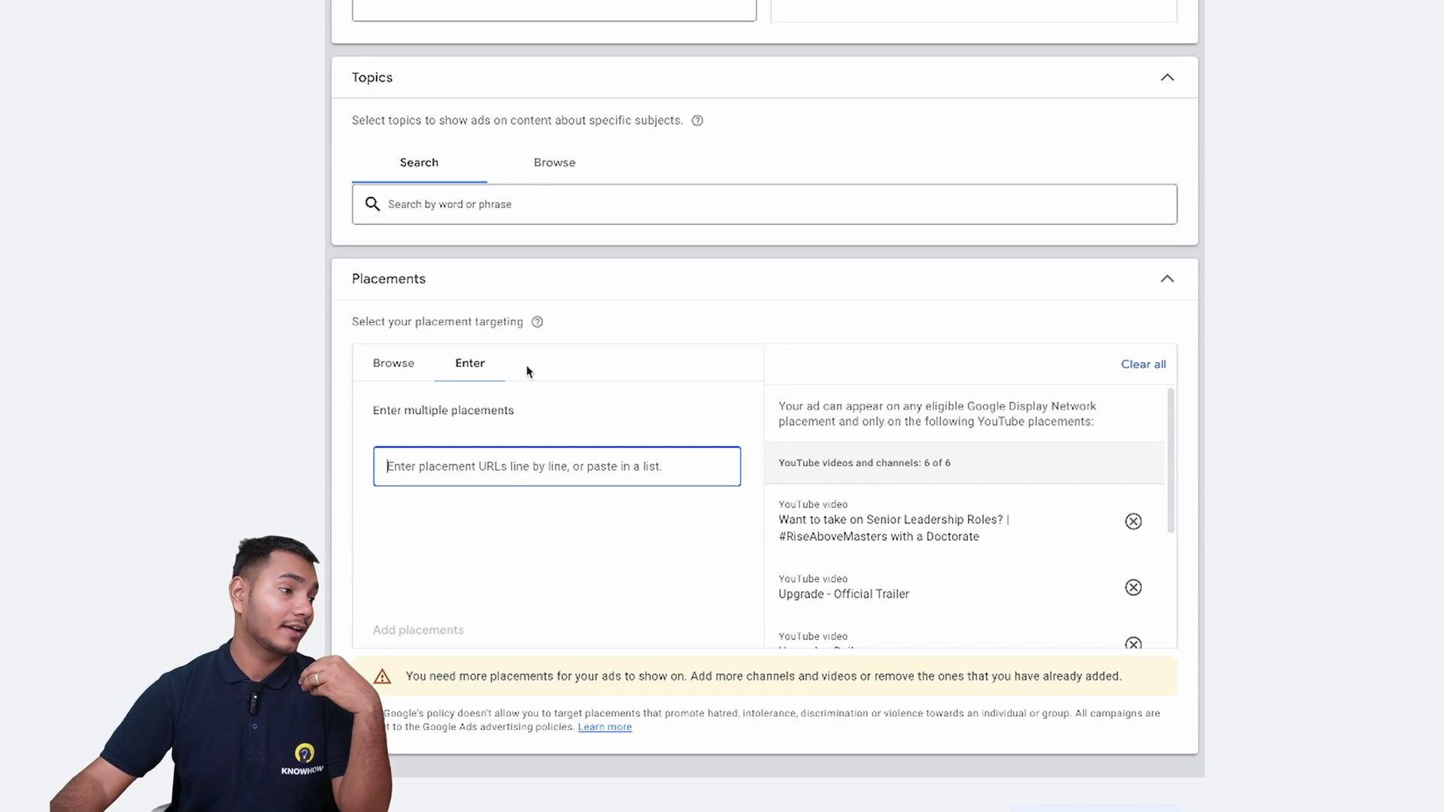
{"action": "left_click", "coordinate": [422, 360]}
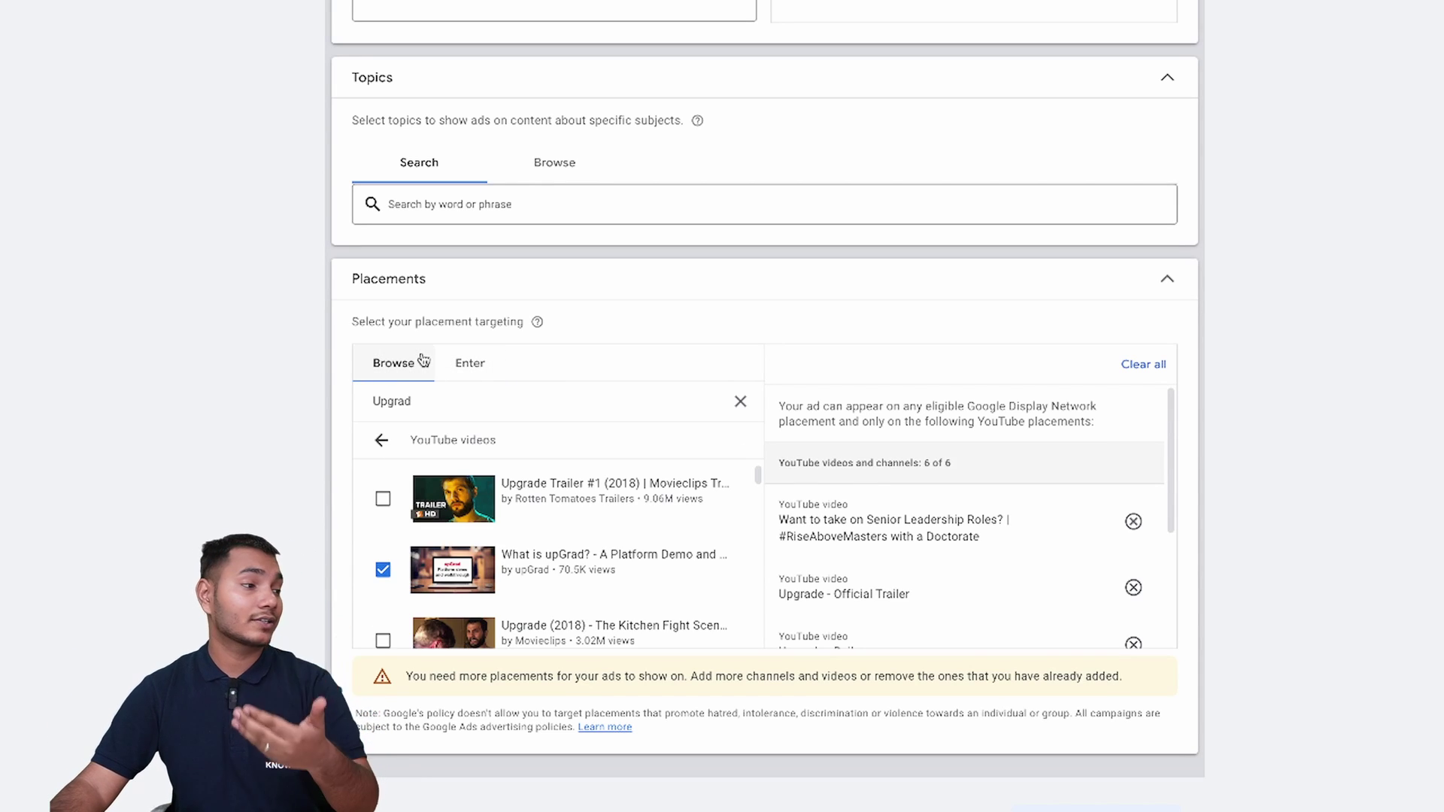
Search for "Knowhow academy" in the video ad section and choose the SQL Server PIVOT Function Tutorial as the ad's YouTube video.
{"action": "scroll", "coordinate": [422, 360], "scroll_direction": "down", "scroll_amount": 7}
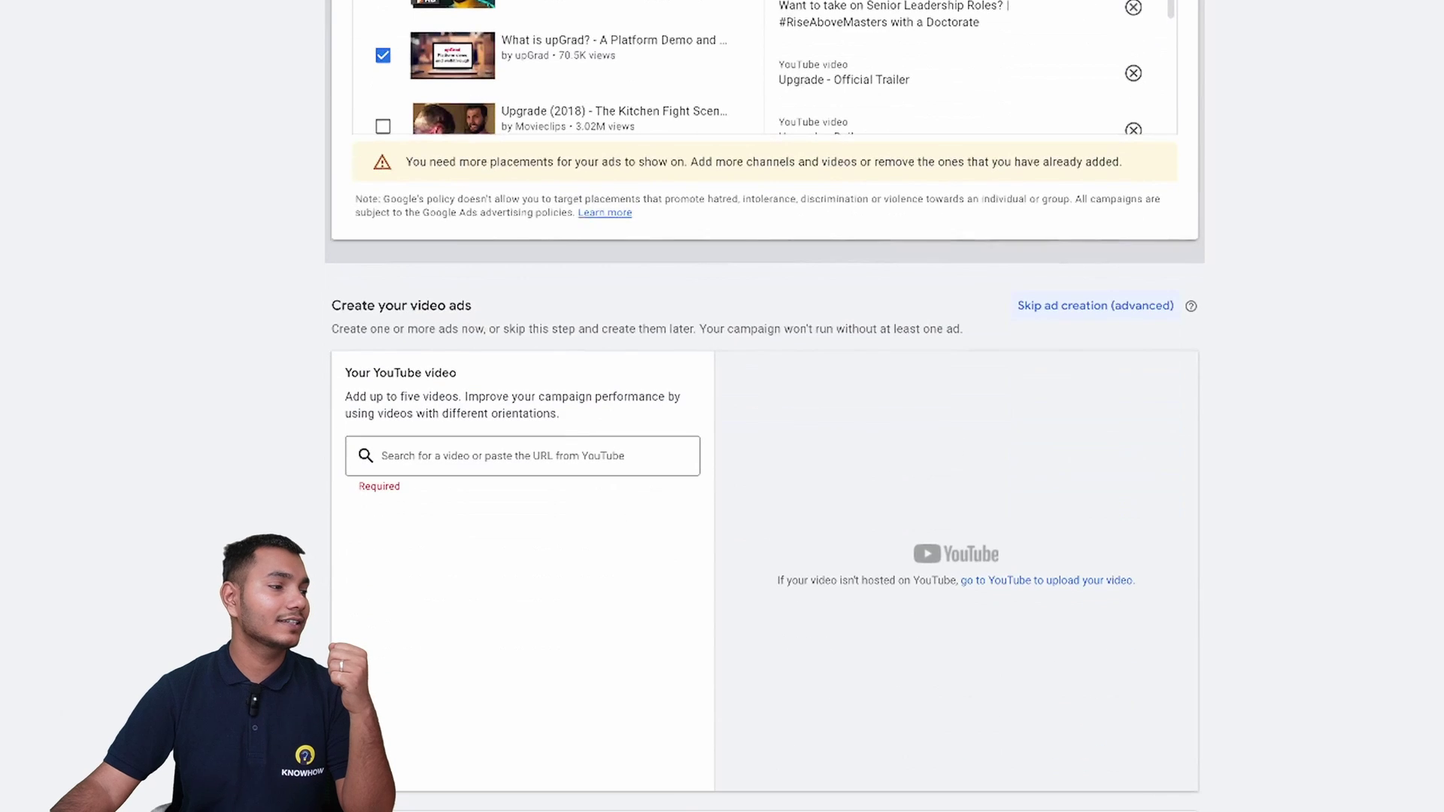
{"action": "scroll", "coordinate": [765, 406], "scroll_direction": "down", "scroll_amount": 3}
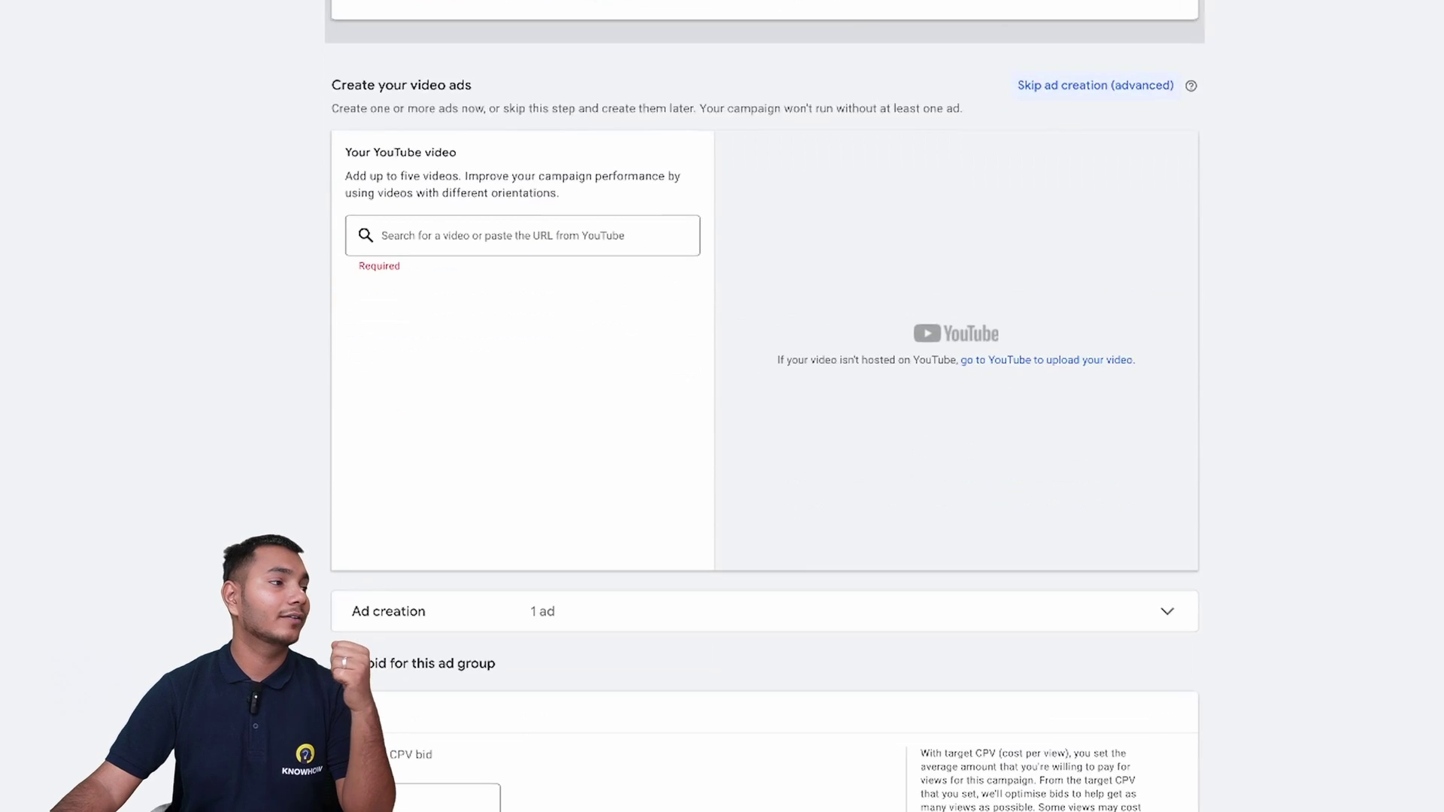
{"action": "left_click", "coordinate": [488, 245]}
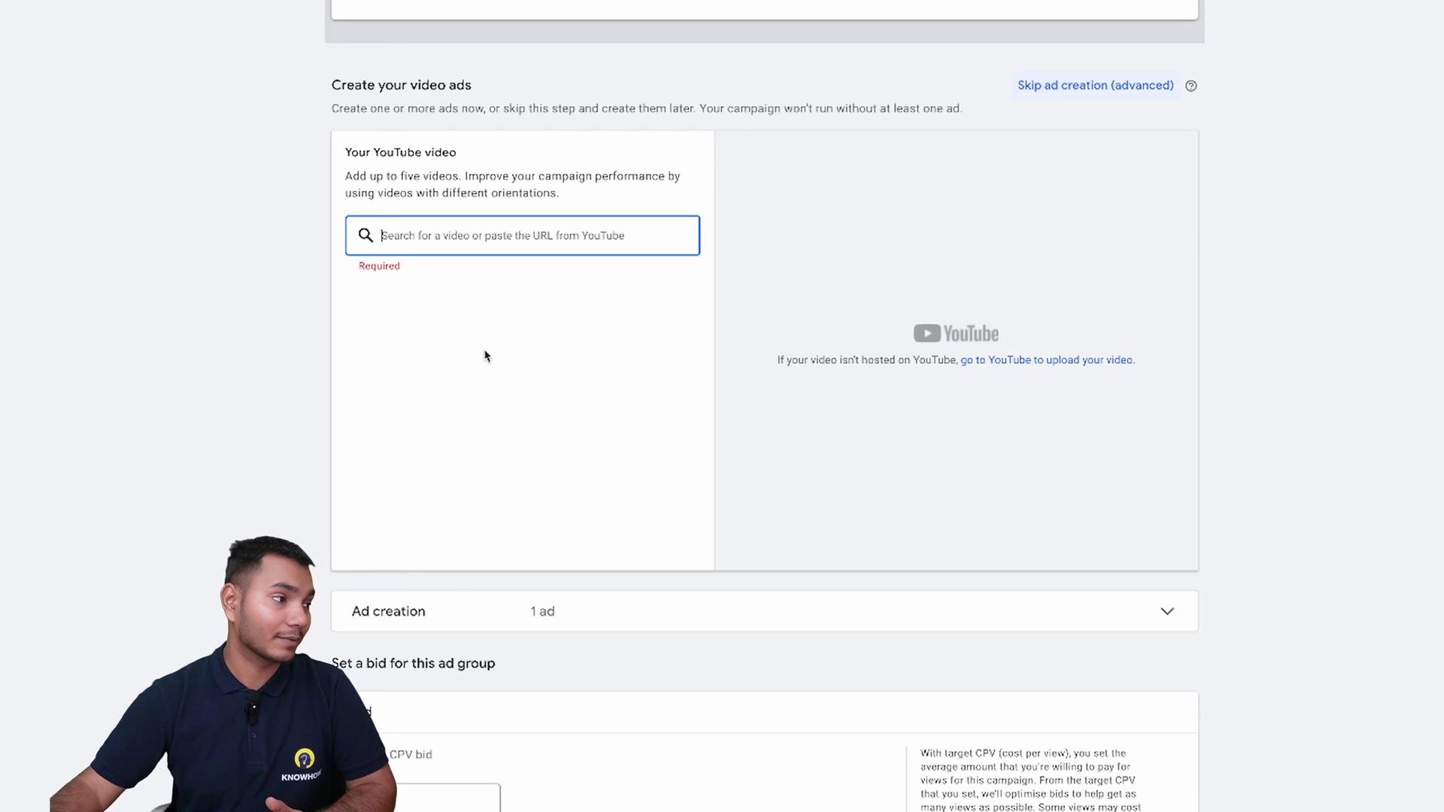
{"action": "type", "text": "Kn"}
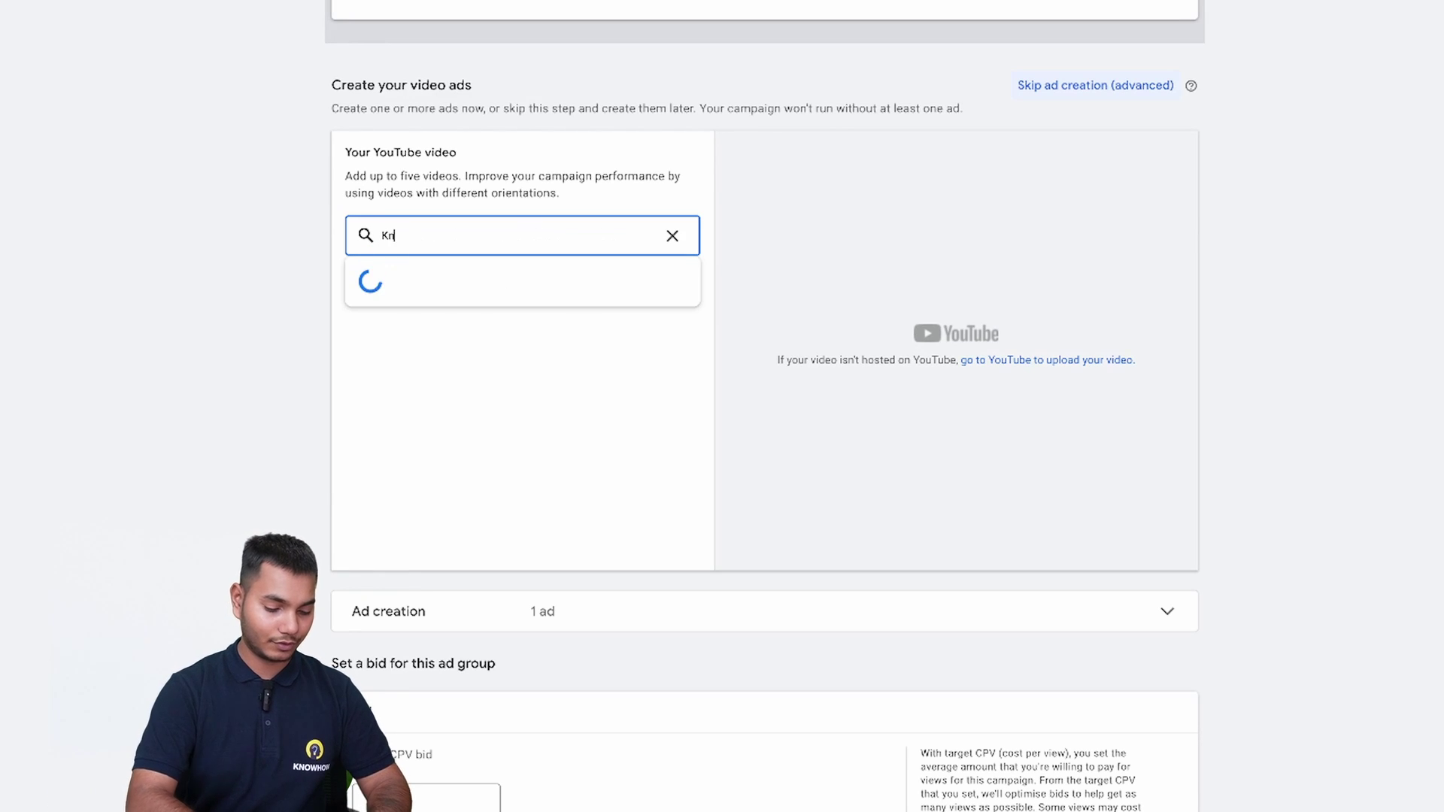
{"action": "type", "text": "owhow academy"}
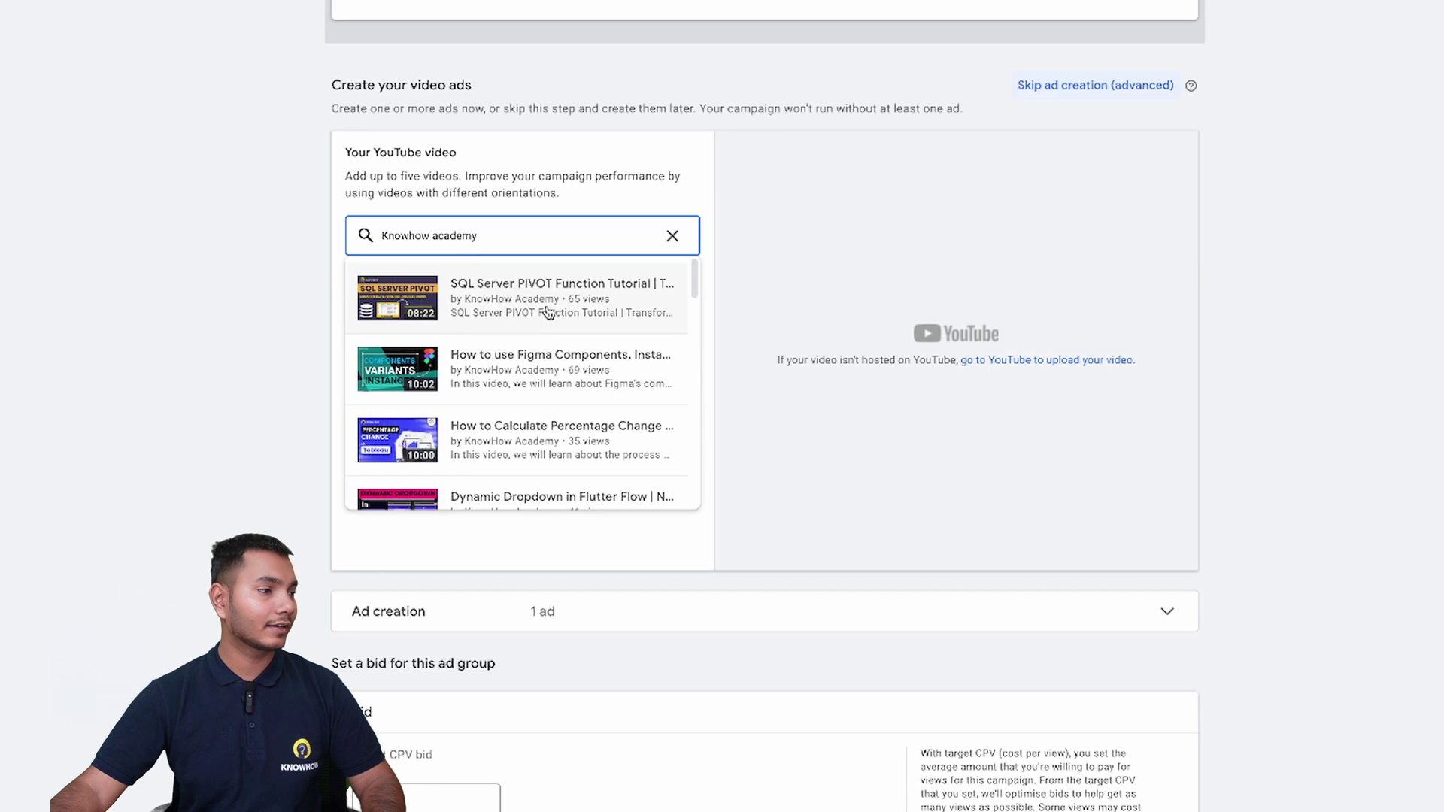
{"action": "left_click", "coordinate": [549, 312]}
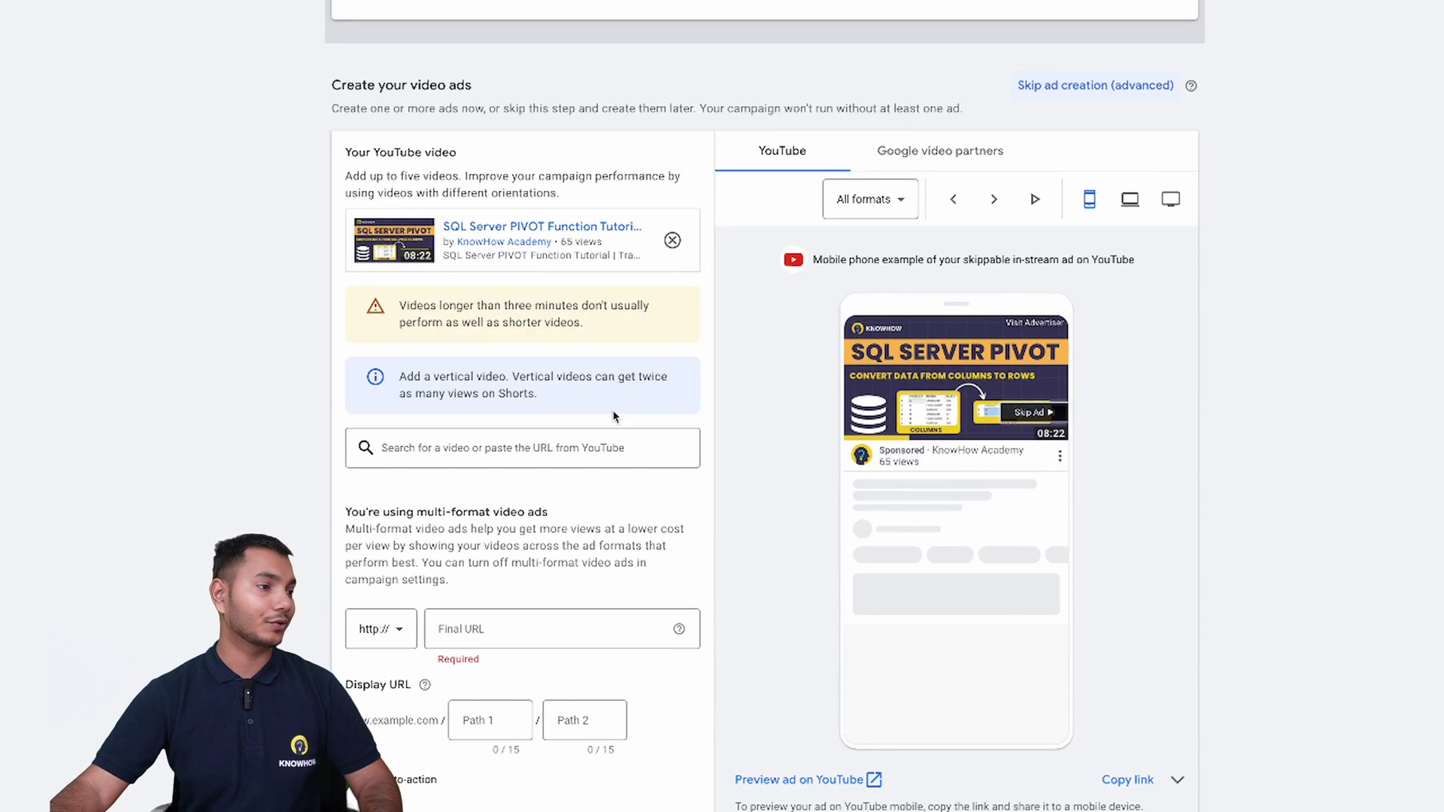
Review the ad's video and final URL fields and the preview format options, keeping the preview on All formats.
{"action": "scroll", "coordinate": [1017, 342], "scroll_direction": "down", "scroll_amount": 1}
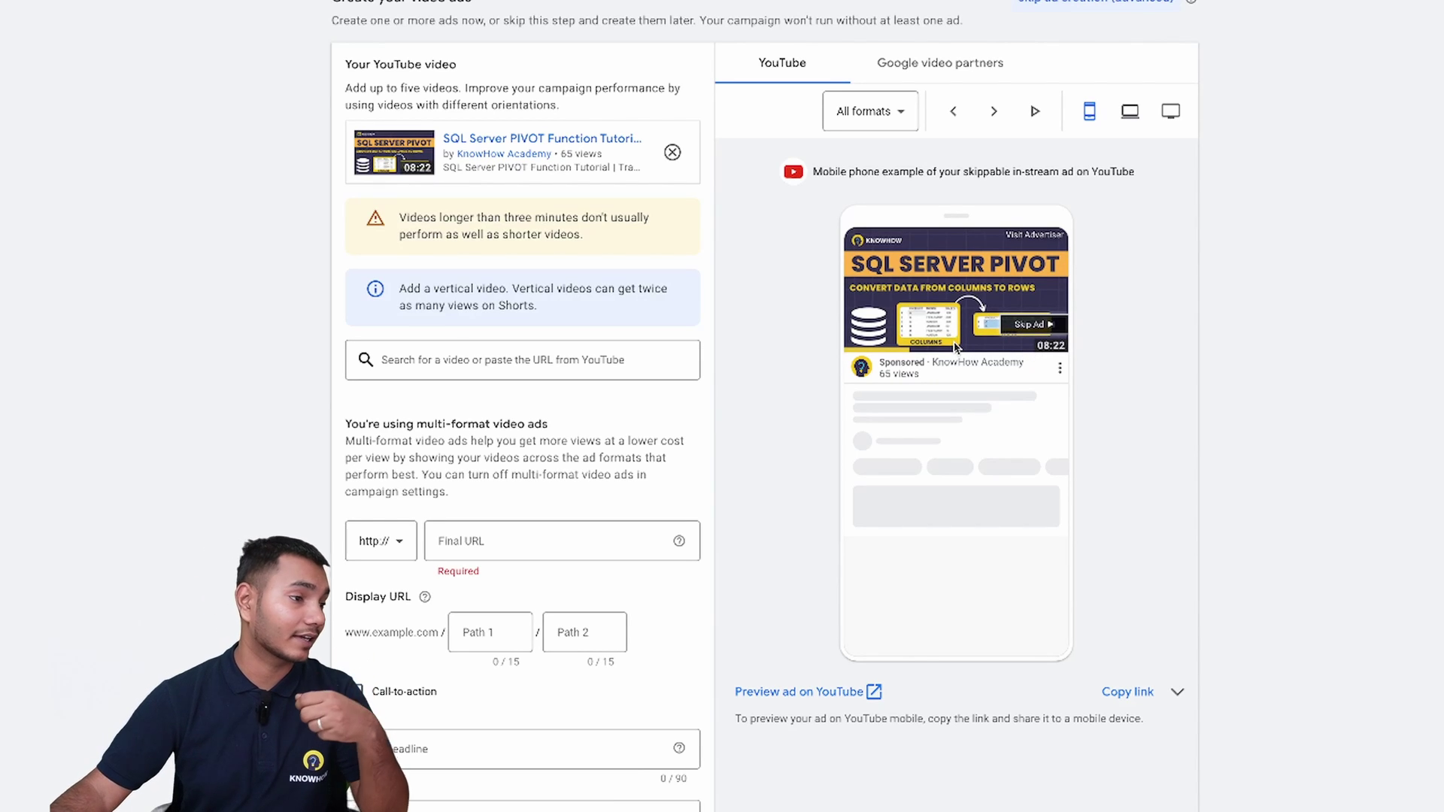
{"action": "left_click", "coordinate": [481, 360]}
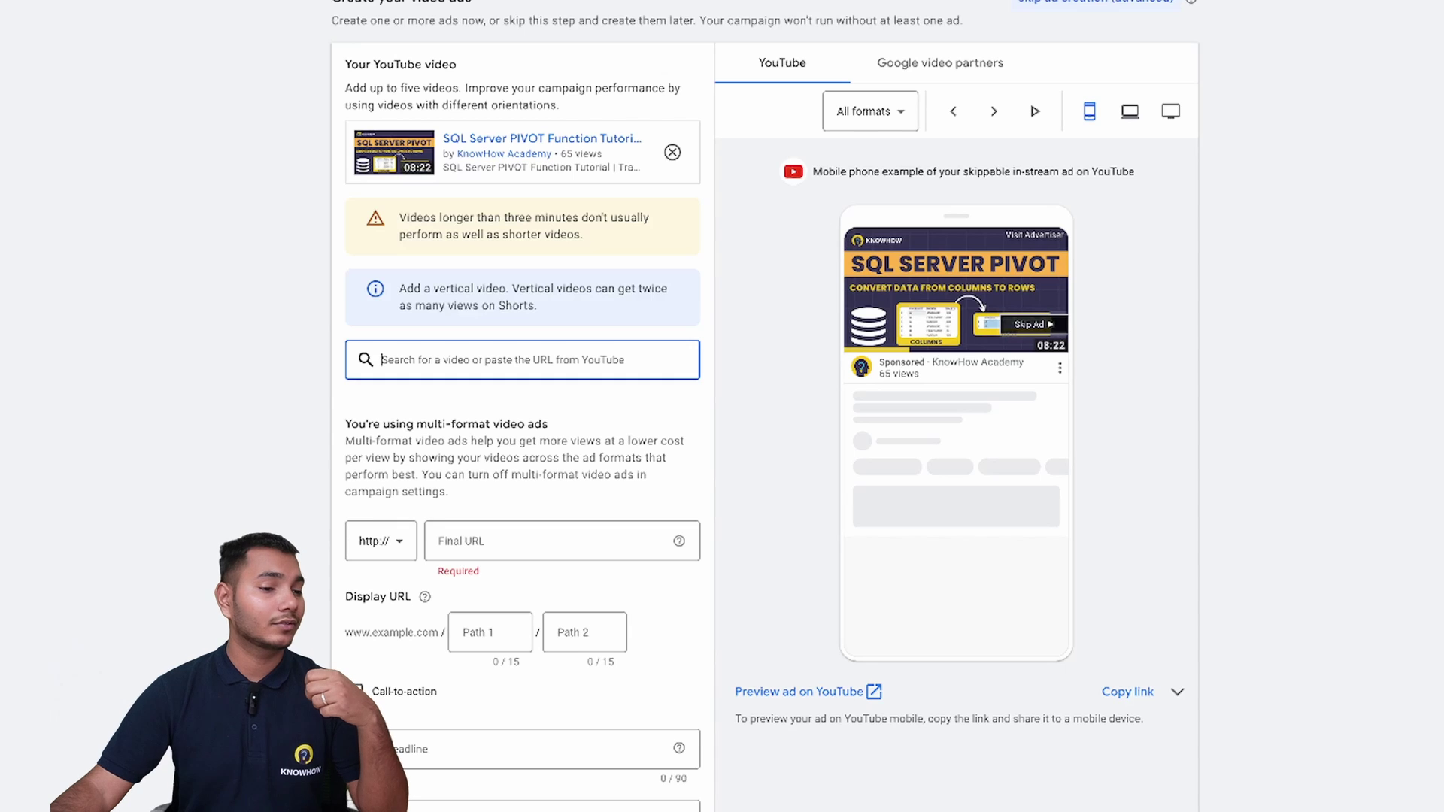
{"action": "scroll", "coordinate": [491, 444], "scroll_direction": "down", "scroll_amount": 2}
{"action": "left_click", "coordinate": [490, 443]}
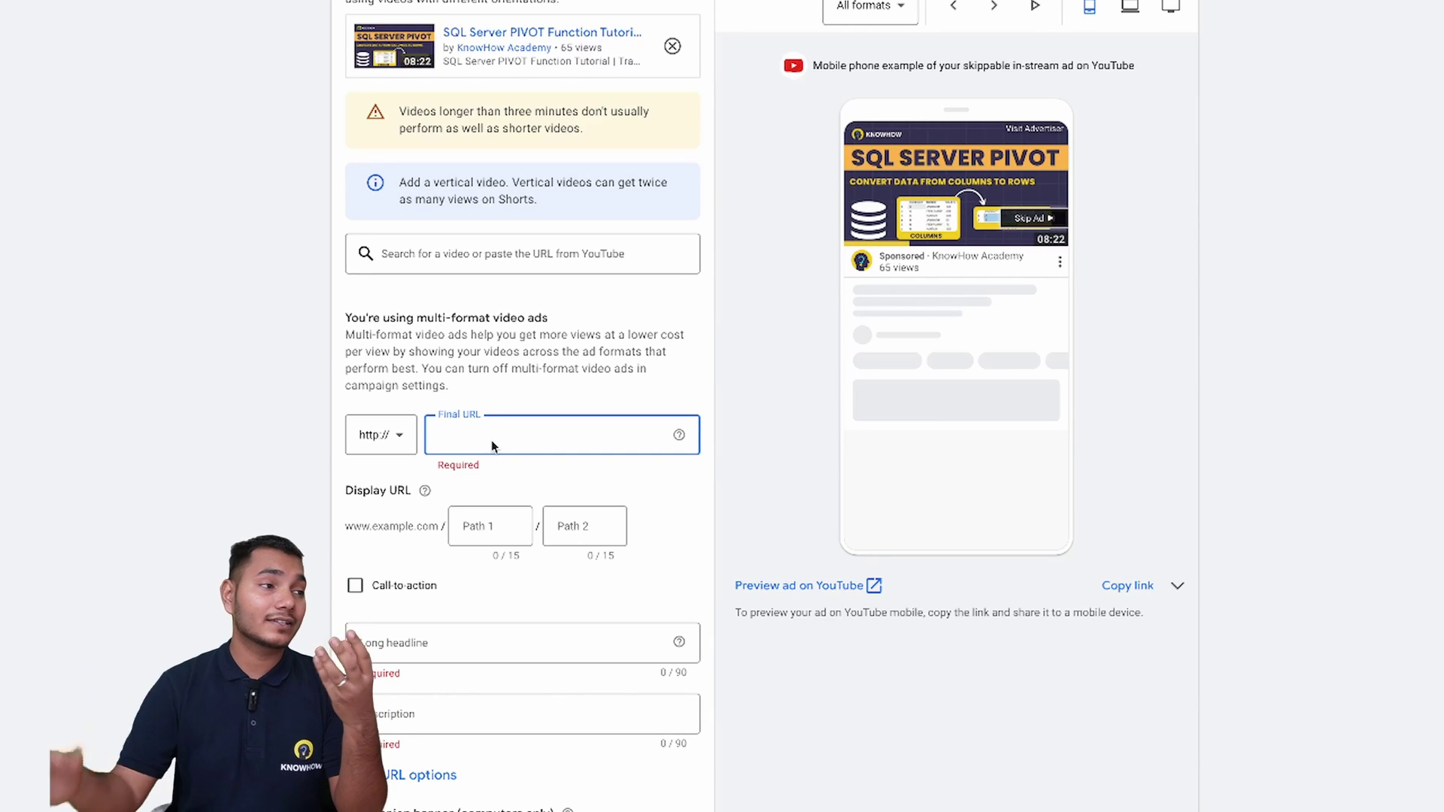
{"action": "left_click", "coordinate": [878, 6]}
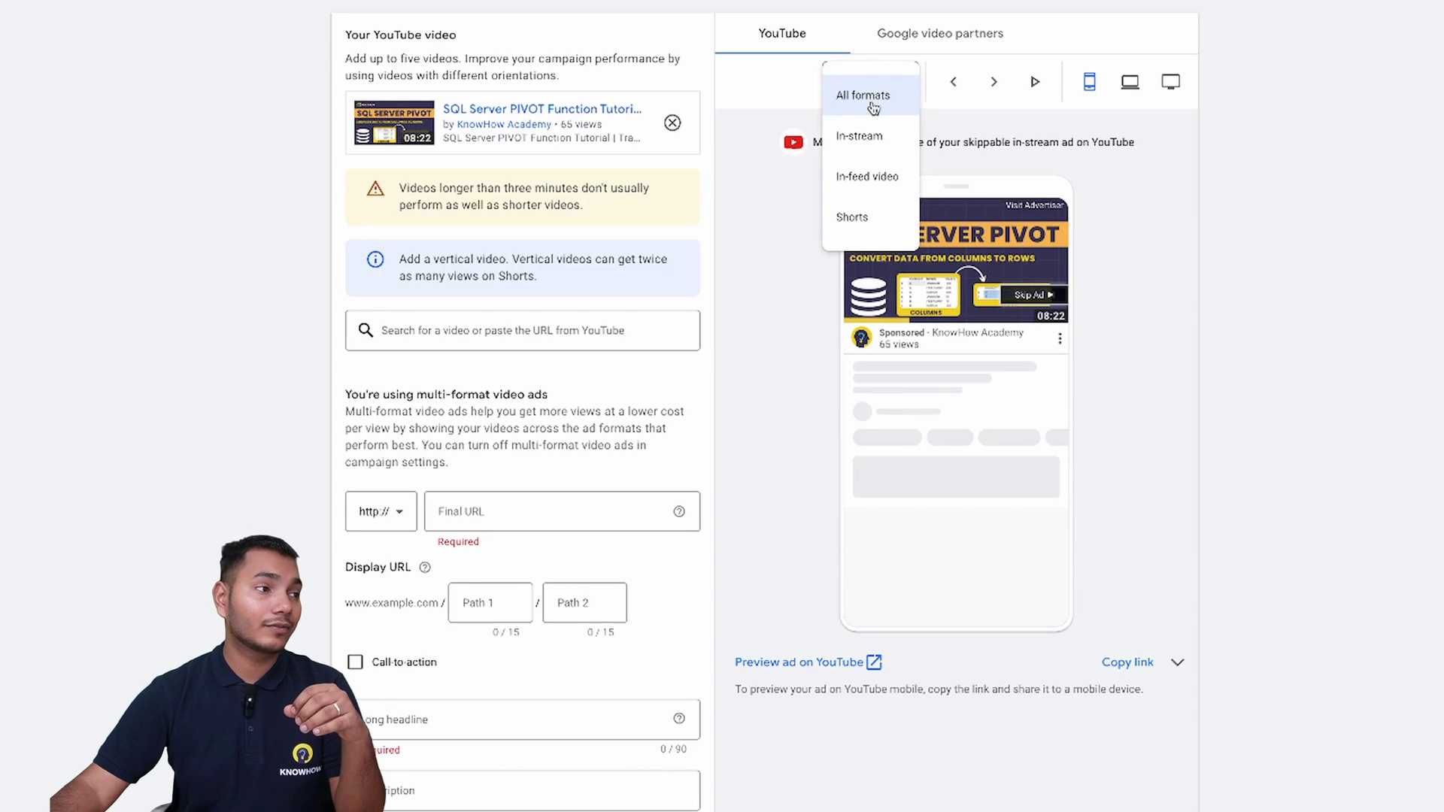
{"action": "left_click", "coordinate": [874, 109]}
{"action": "scroll", "coordinate": [548, 443], "scroll_direction": "down", "scroll_amount": 2}
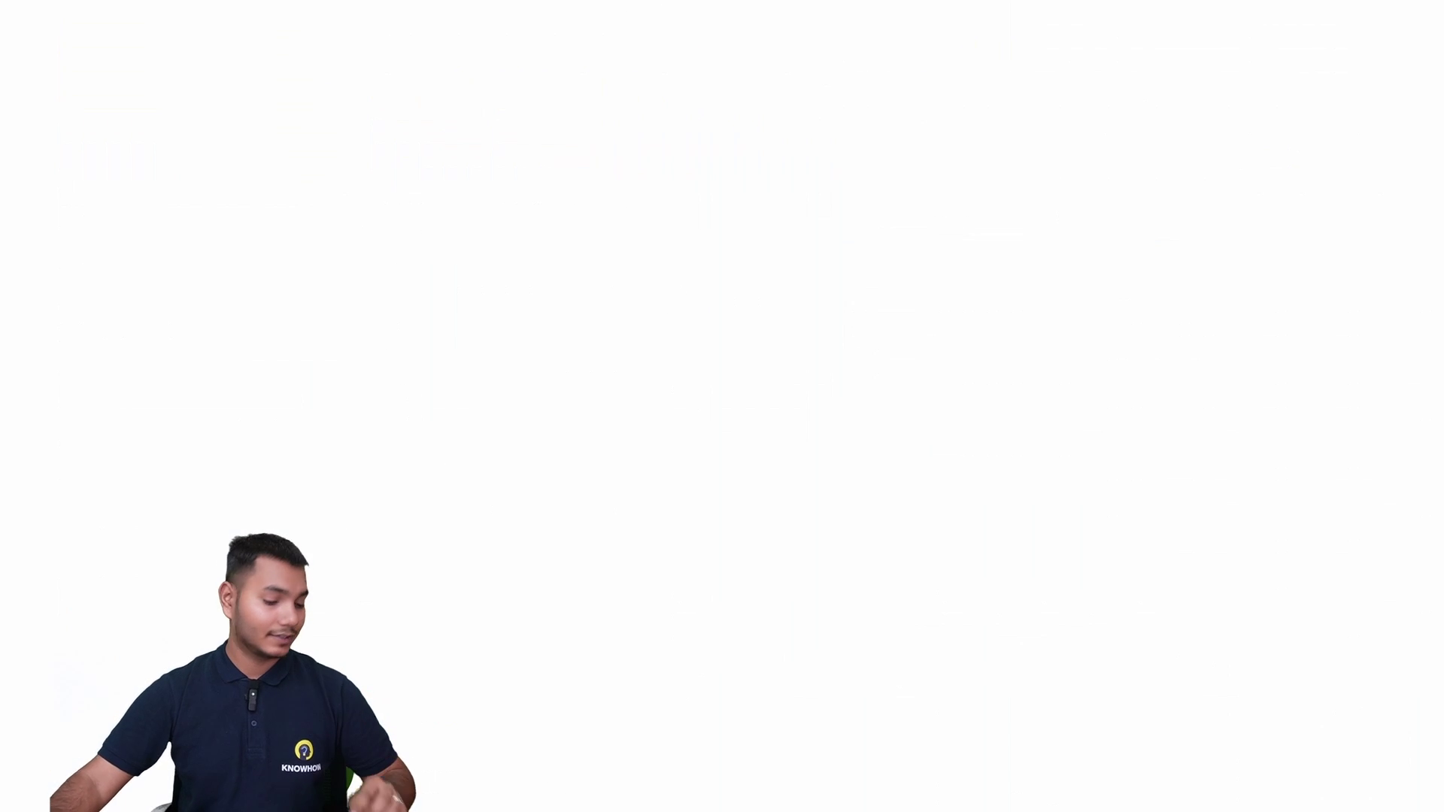
{"action": "type", "text": "Knowhow"}
{"action": "key", "text": "Return"}
{"action": "left_click", "coordinate": [115, 15]}
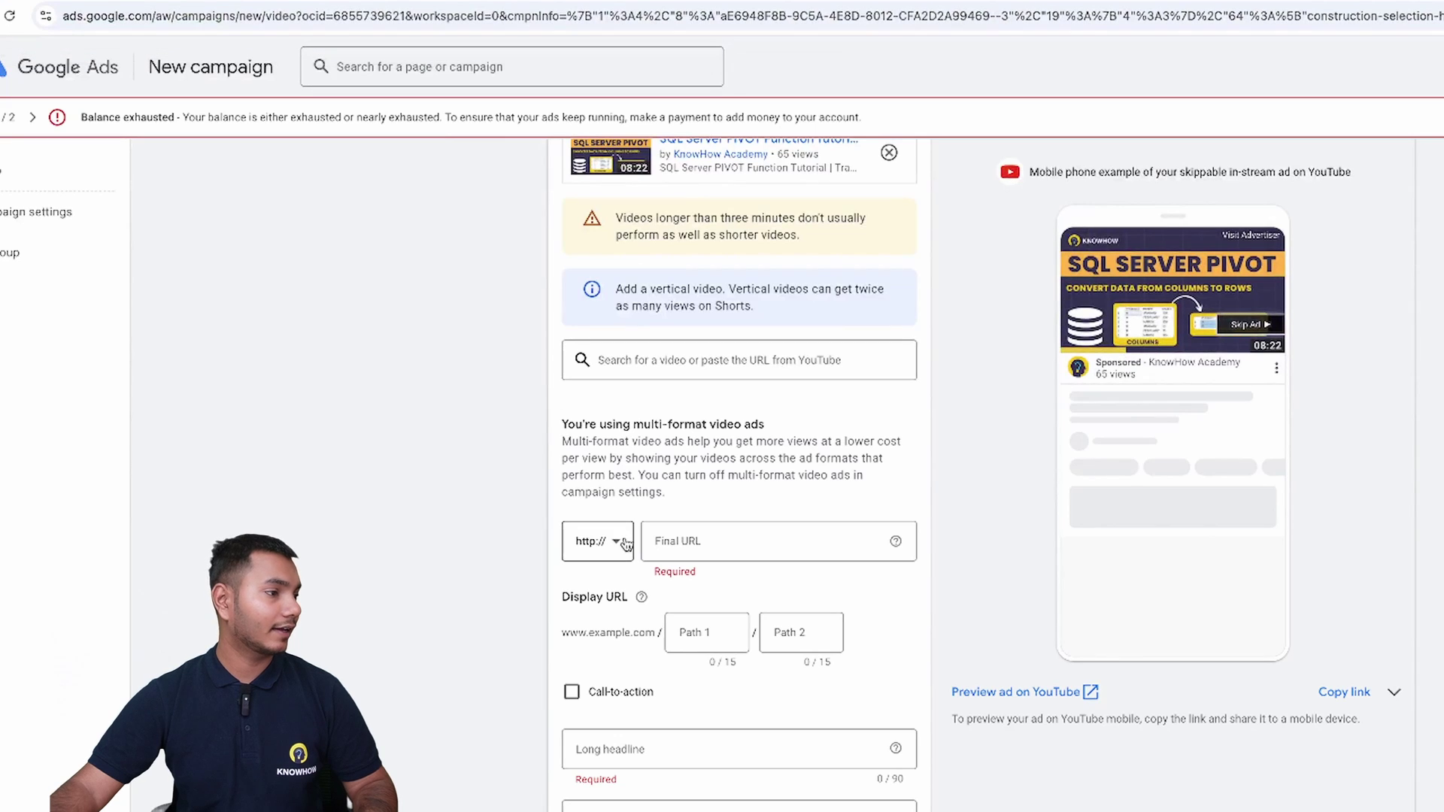
{"action": "left_click", "coordinate": [686, 554]}
{"action": "type", "text": "knowhowacademy.in/"}
{"action": "left_click", "coordinate": [715, 752]}
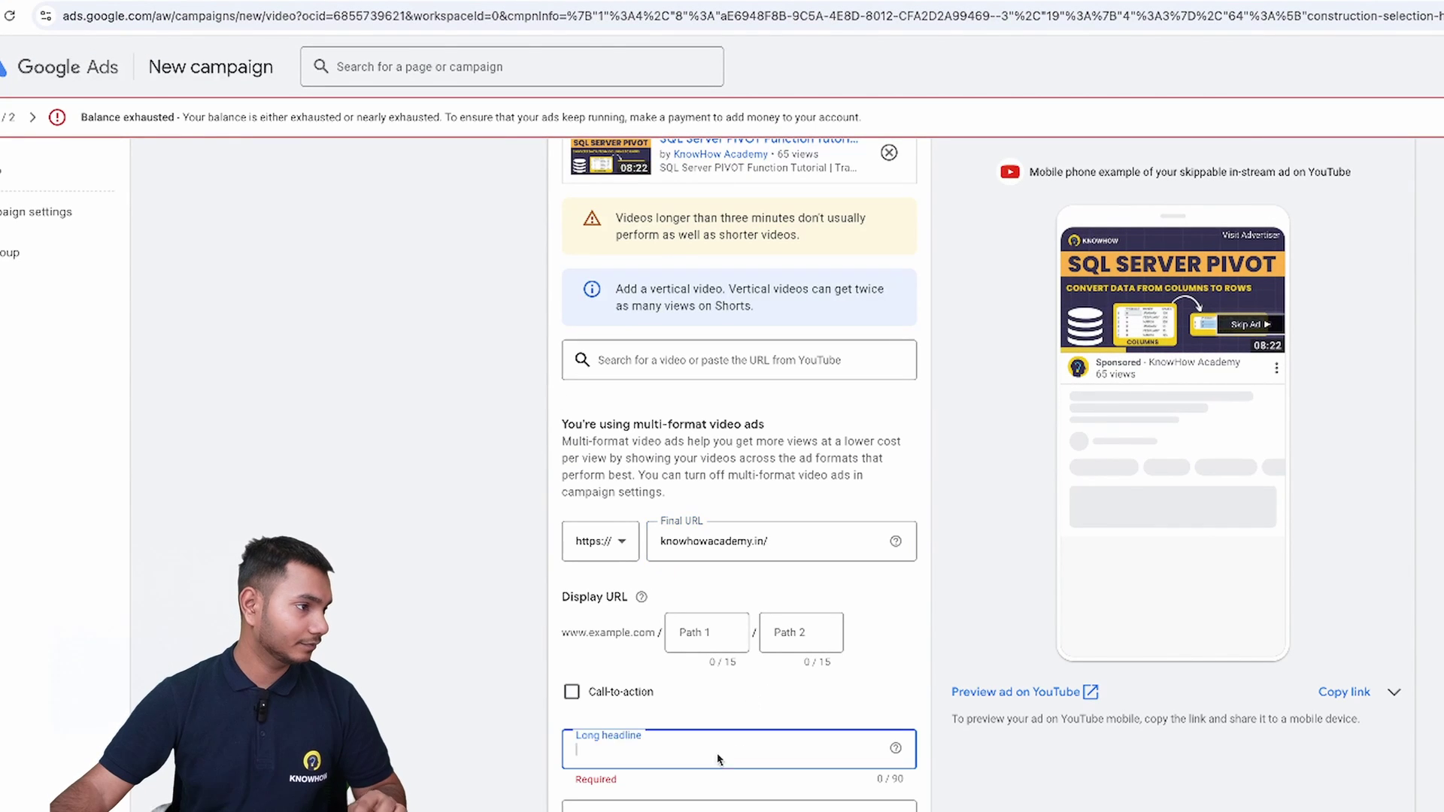
Enable the ad's call-to-action, set it to Subscribe and choose the suggested headline "KnowHowAcademy".
{"action": "left_click", "coordinate": [571, 693]}
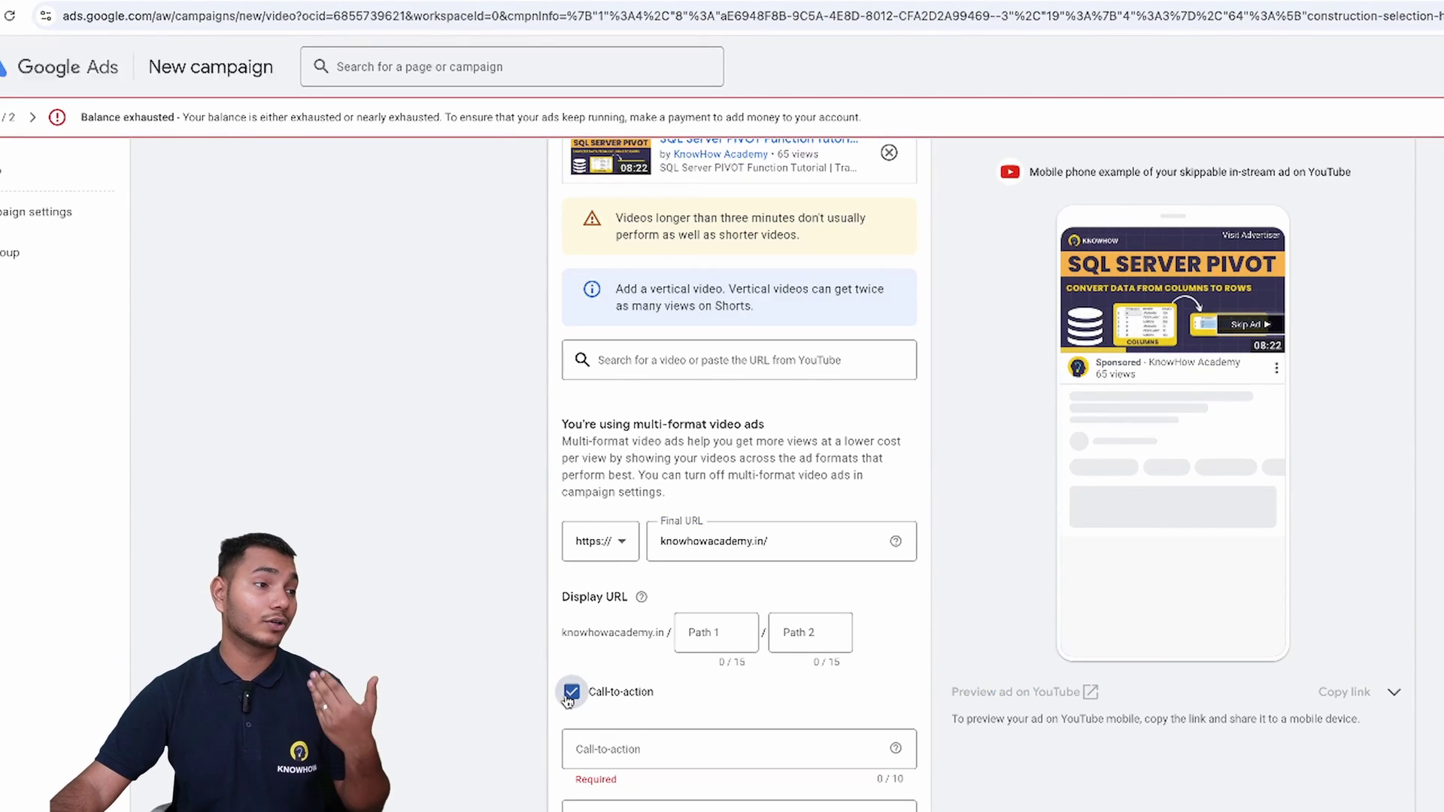
{"action": "left_click", "coordinate": [774, 742]}
{"action": "scroll", "coordinate": [932, 670], "scroll_direction": "down", "scroll_amount": 4}
{"action": "left_click_drag", "start_coordinate": [911, 546], "coordinate": [923, 674]}
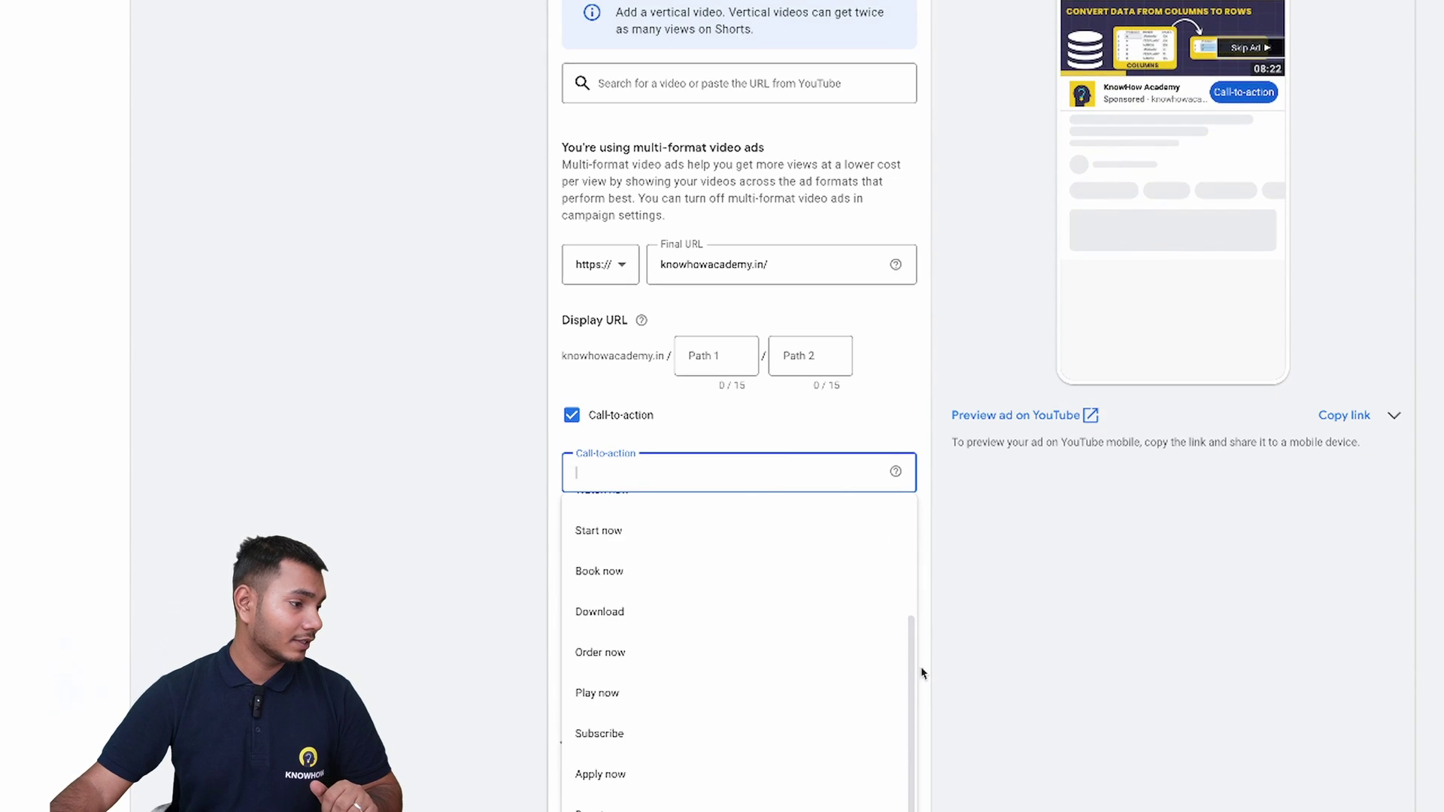
{"action": "left_click", "coordinate": [618, 736]}
{"action": "left_click", "coordinate": [742, 547]}
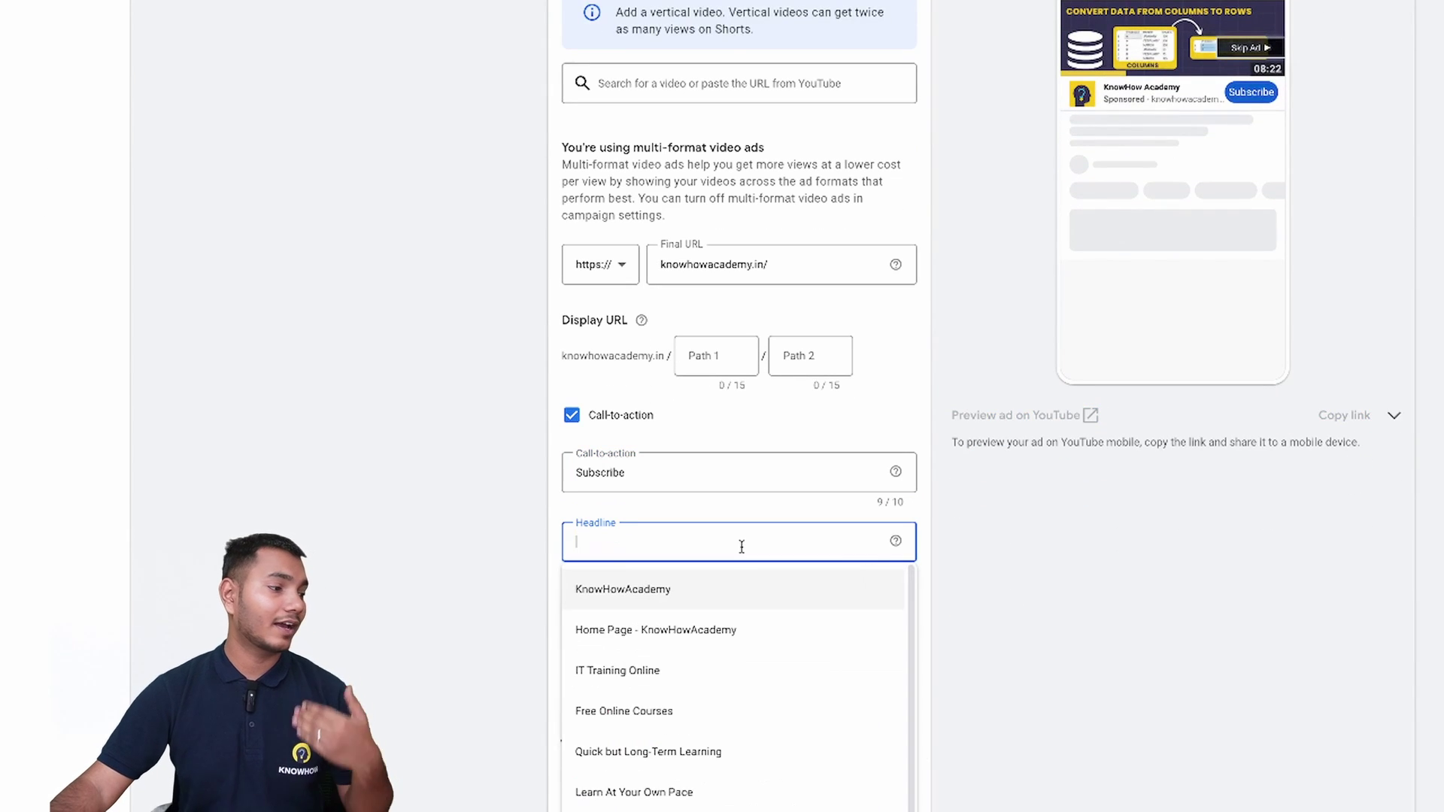
{"action": "left_click", "coordinate": [749, 588]}
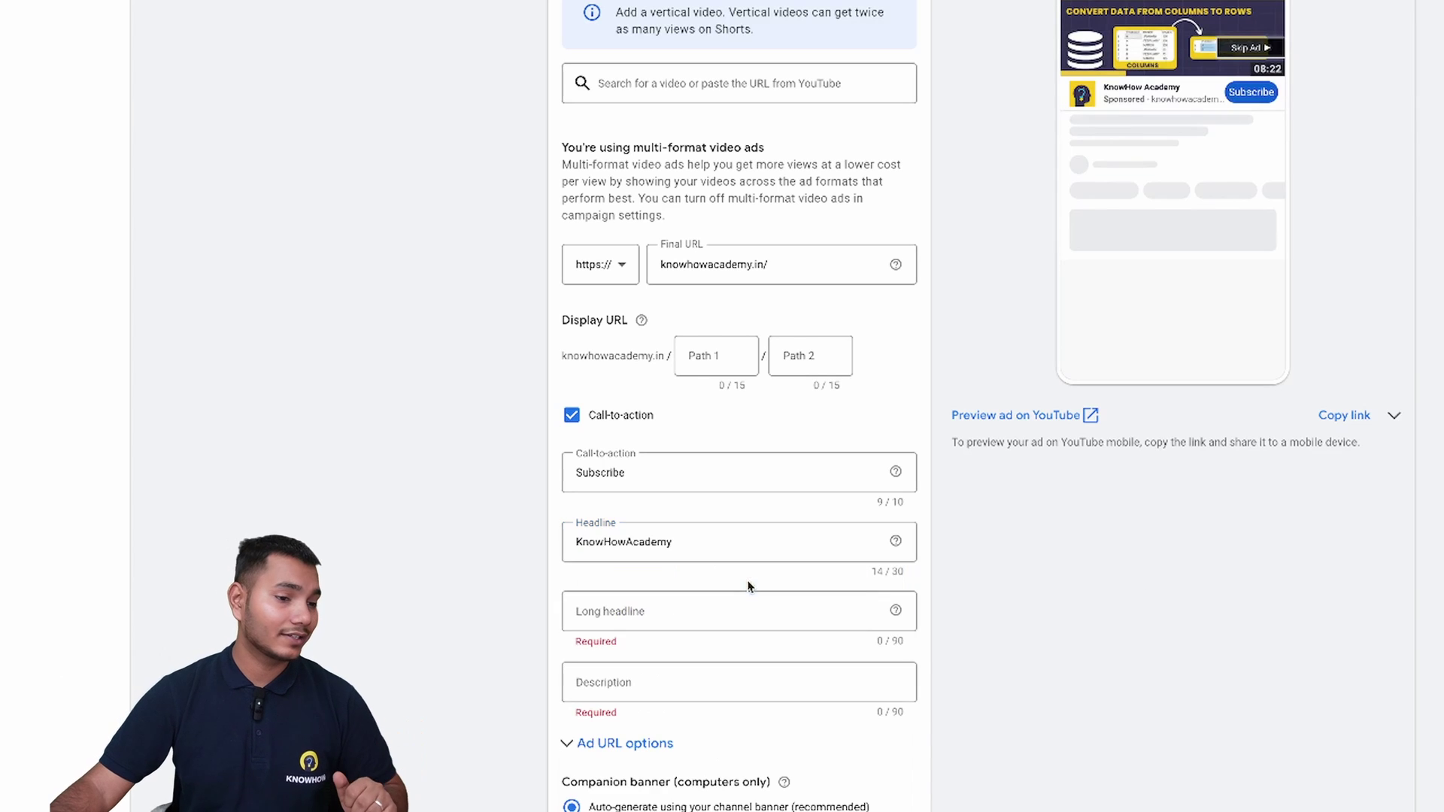
Set the long headline to "Sql live training course" and choose the description "Discover Your Full Potential With IT And Soft Skills Training".
{"action": "scroll", "coordinate": [1197, 588], "scroll_direction": "down", "scroll_amount": 2}
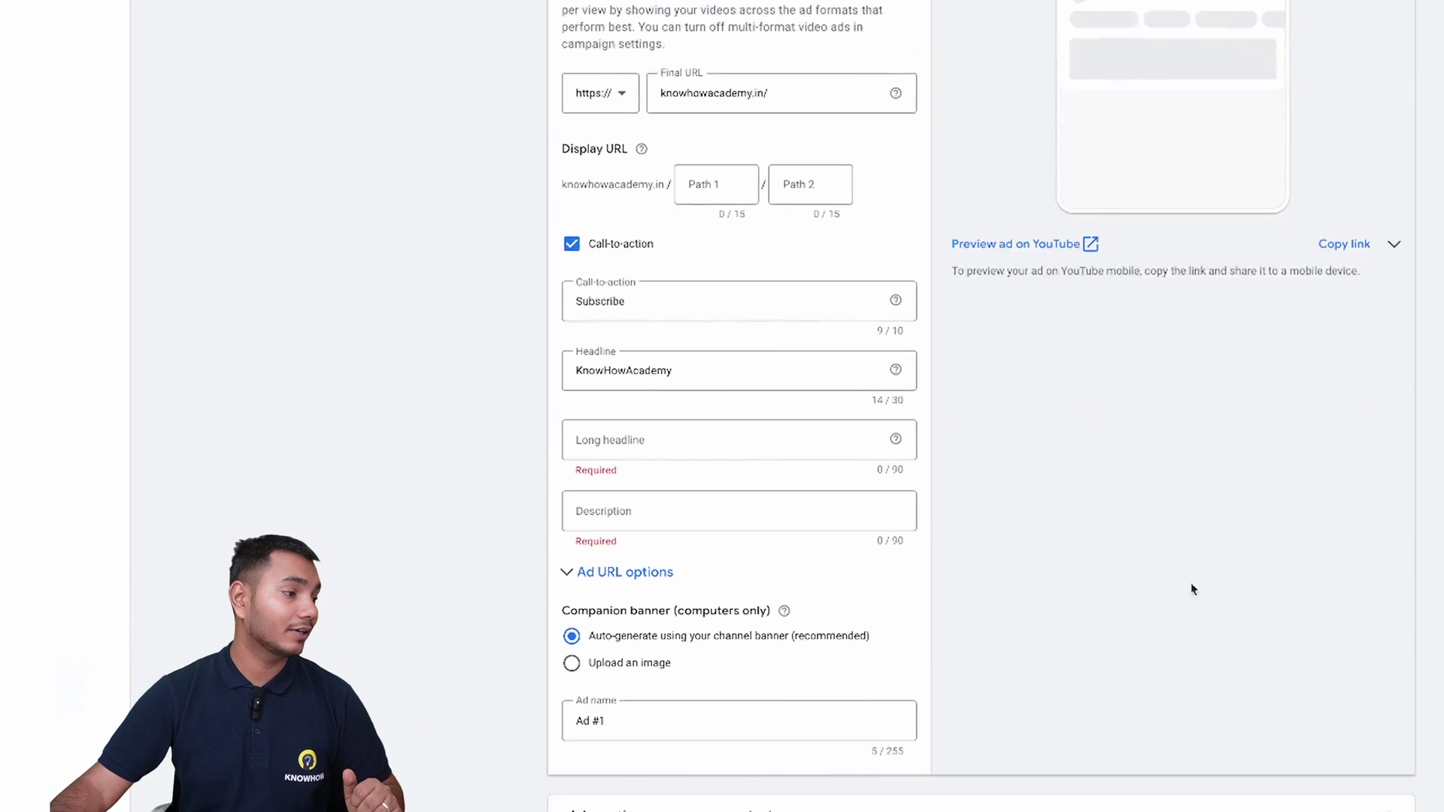
{"action": "left_click", "coordinate": [750, 442]}
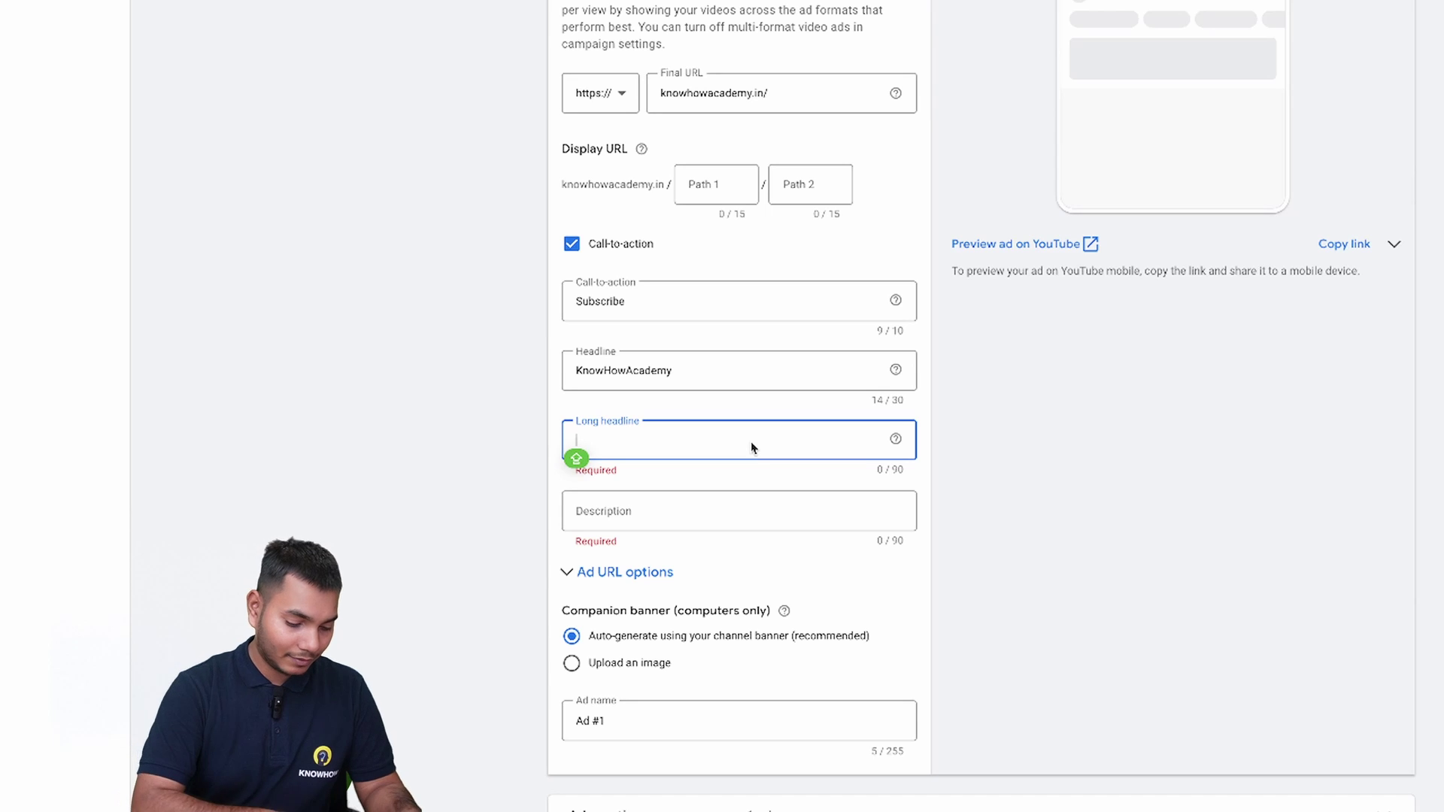
{"action": "type", "text": "Sql"}
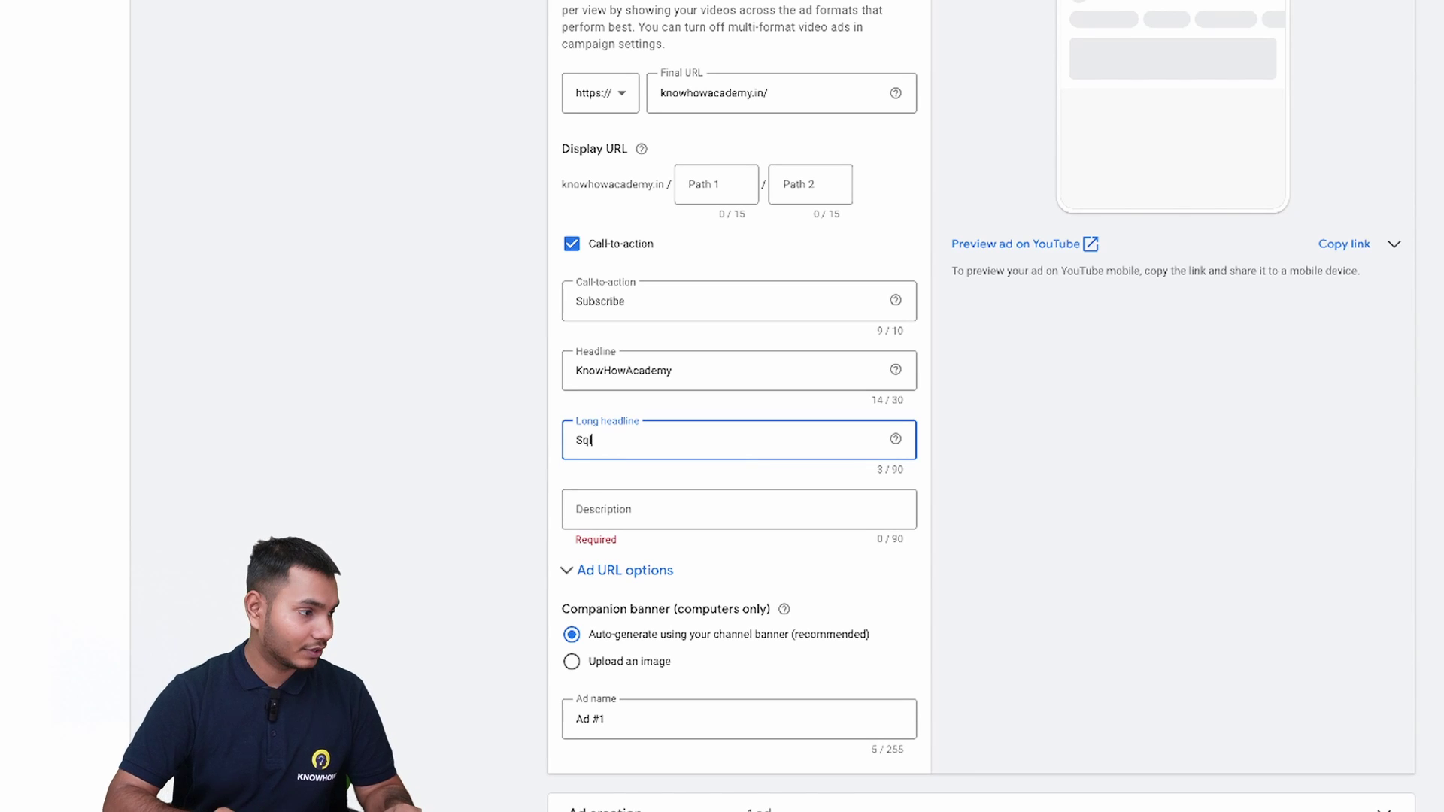
{"action": "type", "text": " li"}
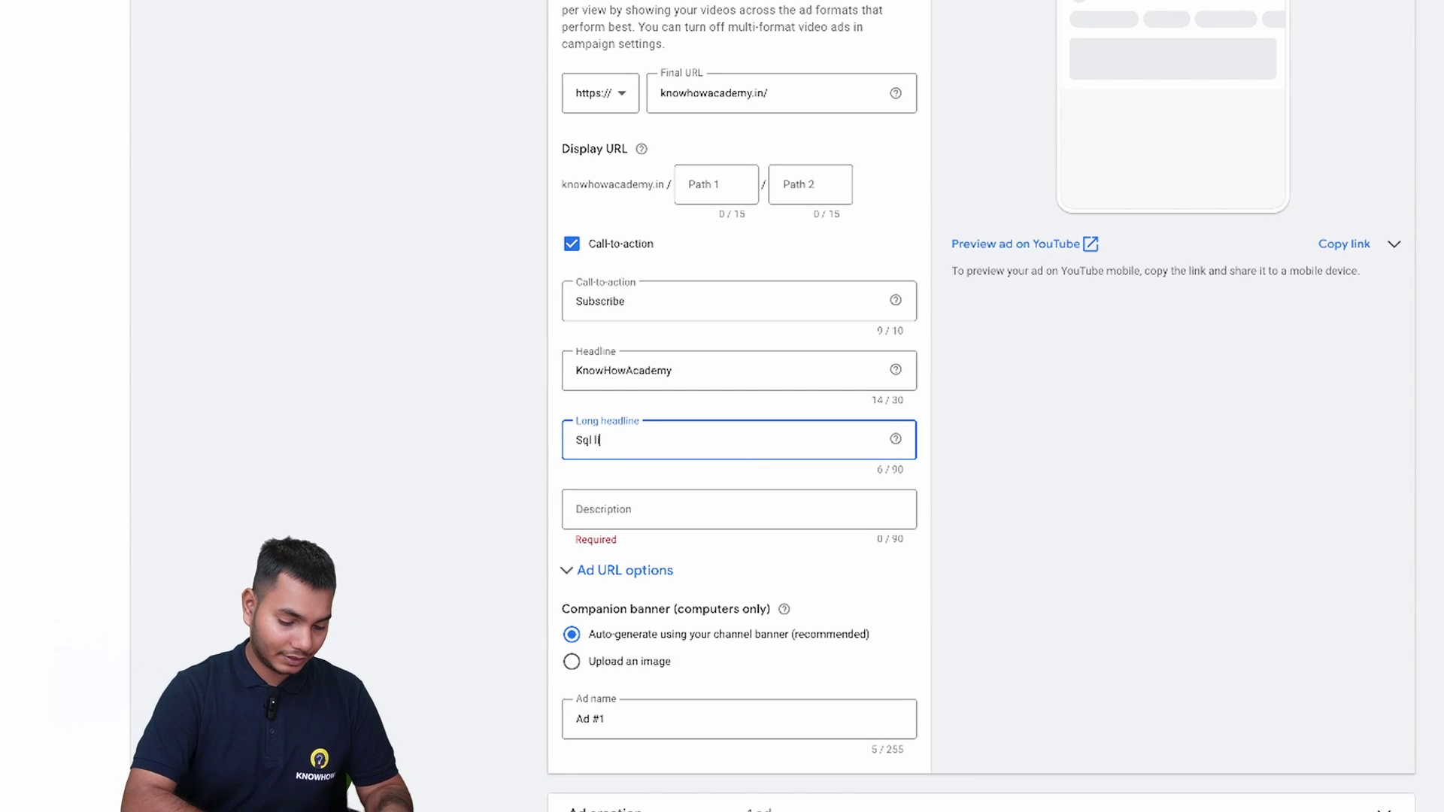
{"action": "type", "text": "ve training course"}
{"action": "left_click", "coordinate": [731, 482]}
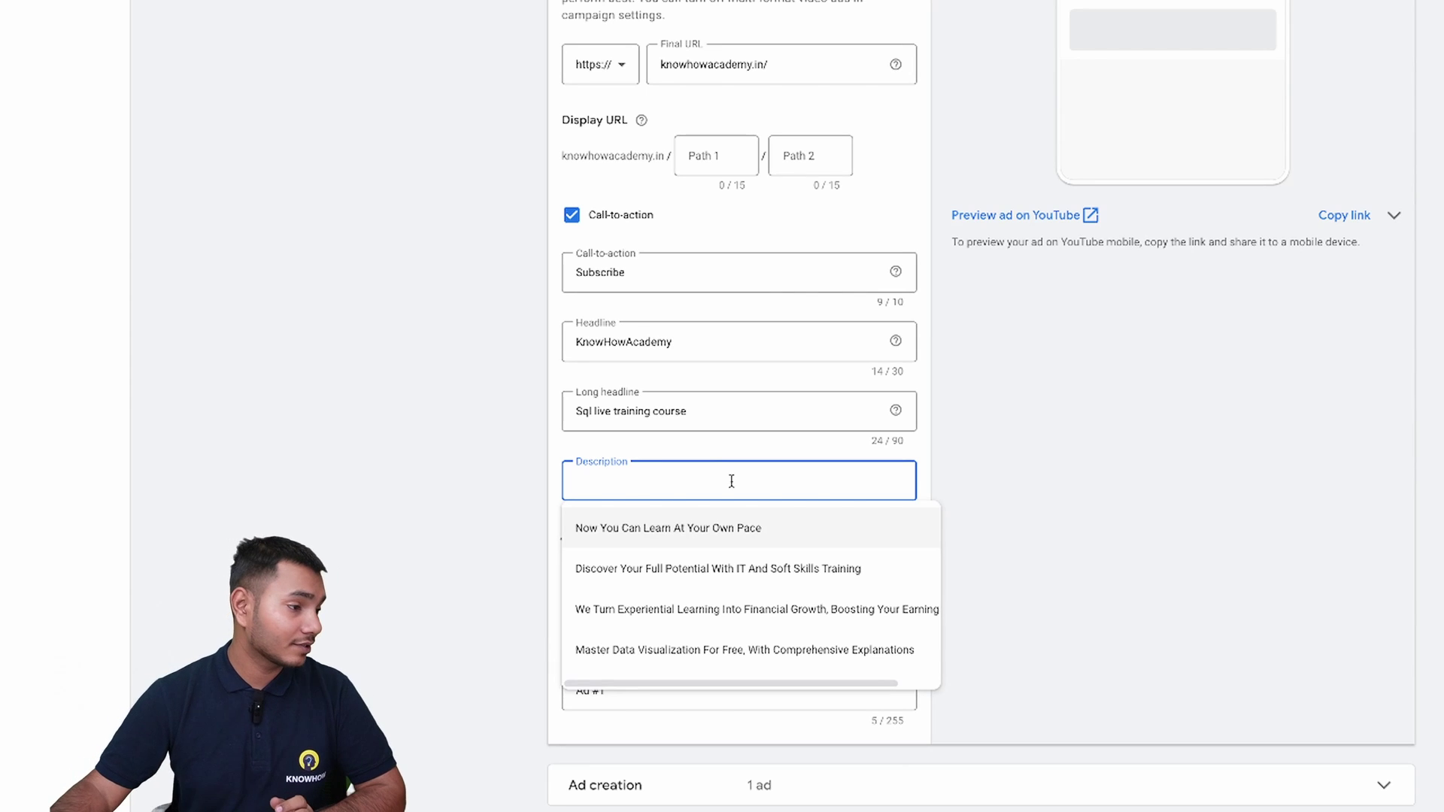
{"action": "left_click", "coordinate": [691, 566]}
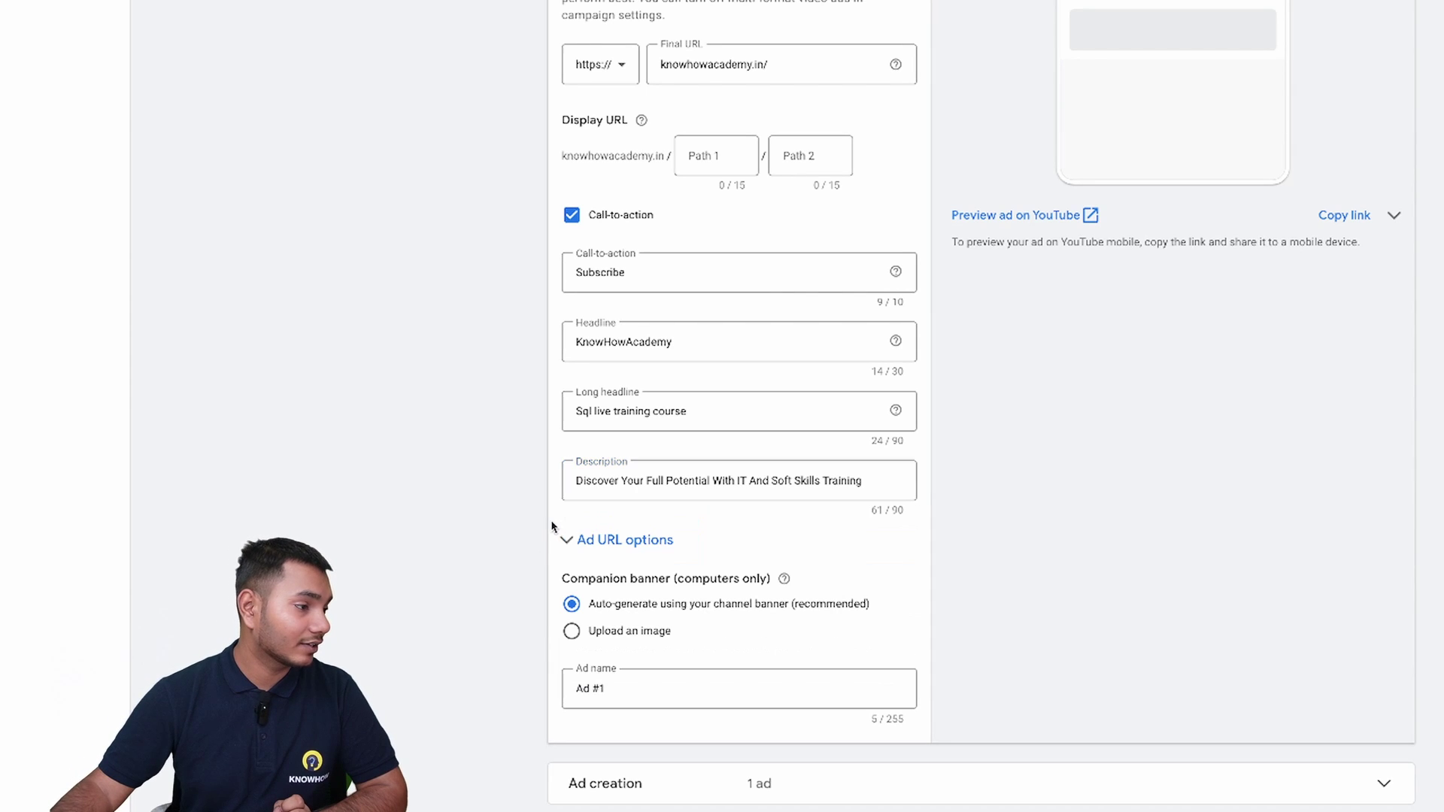
Expand the Ad URL options and examine the tracking template, final URL suffix and customised parameter fields.
{"action": "scroll", "coordinate": [557, 519], "scroll_direction": "up", "scroll_amount": 2}
{"action": "scroll", "coordinate": [572, 504], "scroll_direction": "down", "scroll_amount": 3}
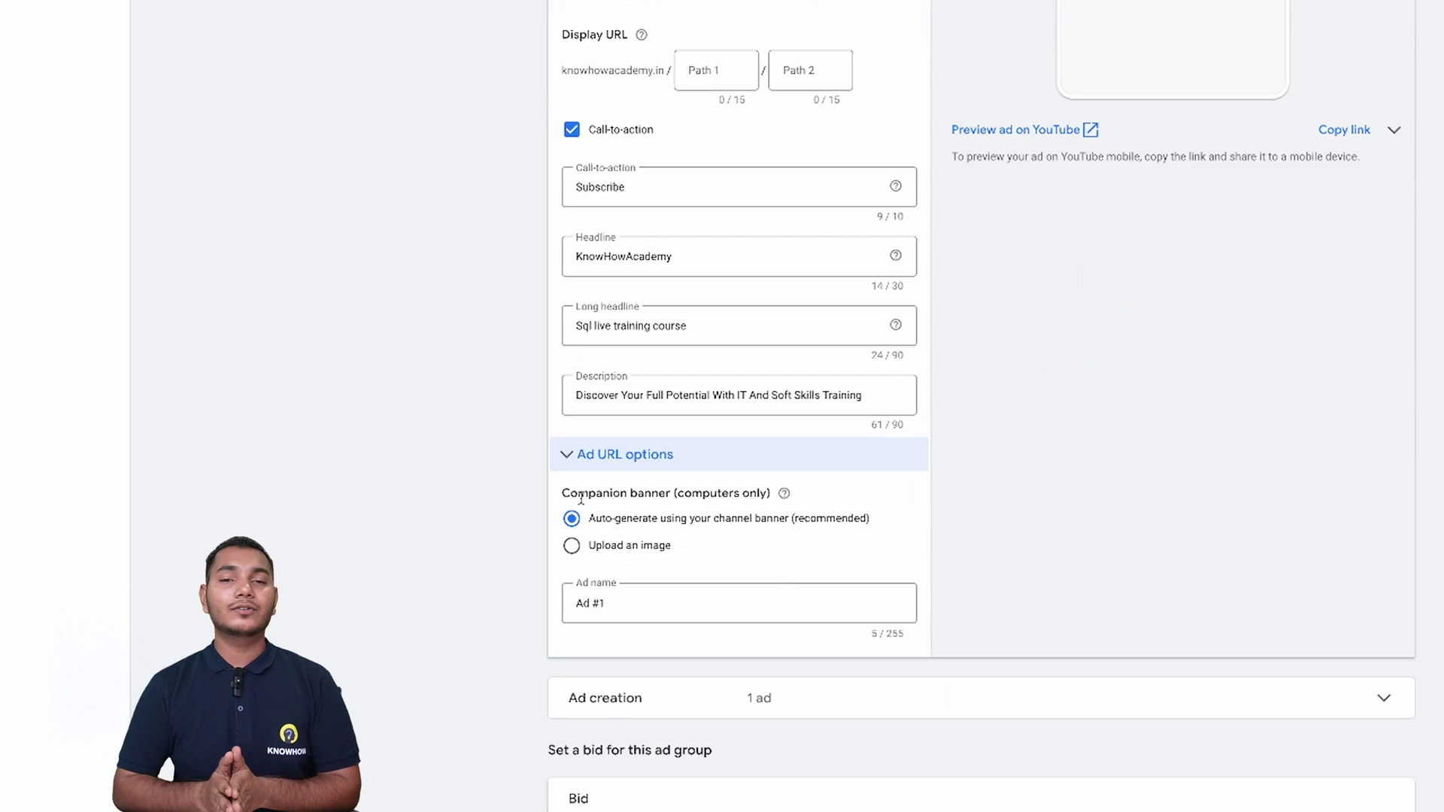
{"action": "left_click", "coordinate": [568, 456]}
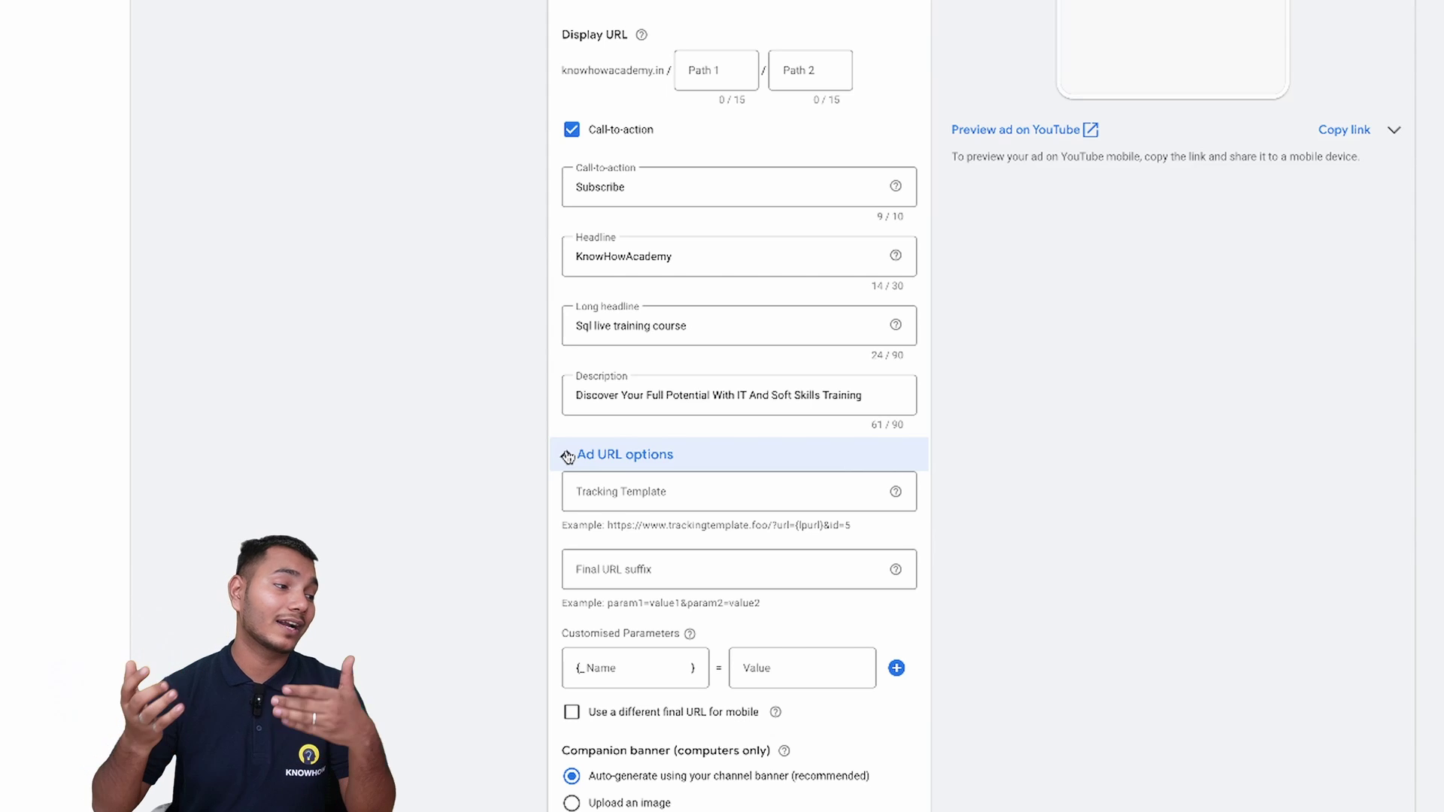
{"action": "left_click", "coordinate": [568, 456]}
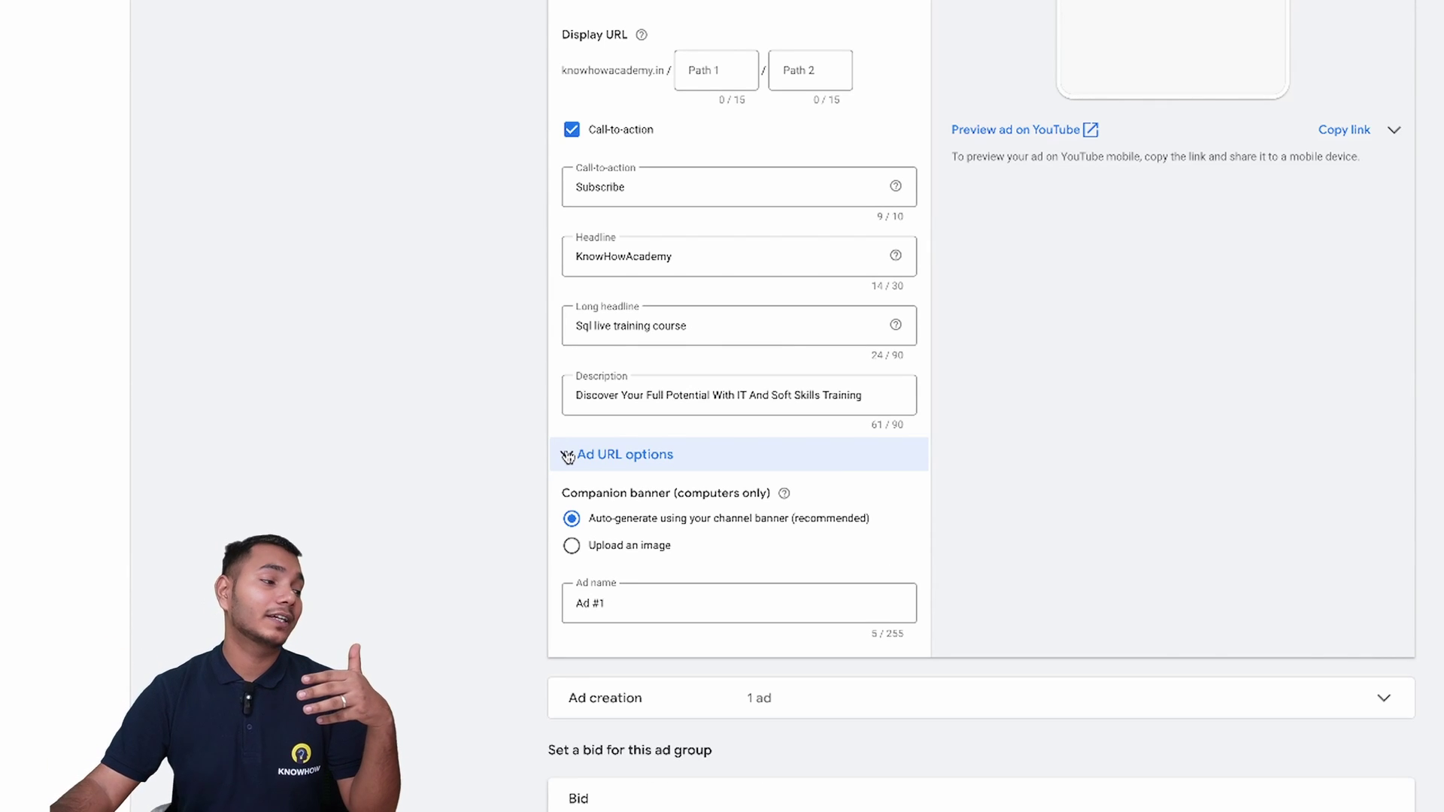
{"action": "left_click", "coordinate": [568, 456]}
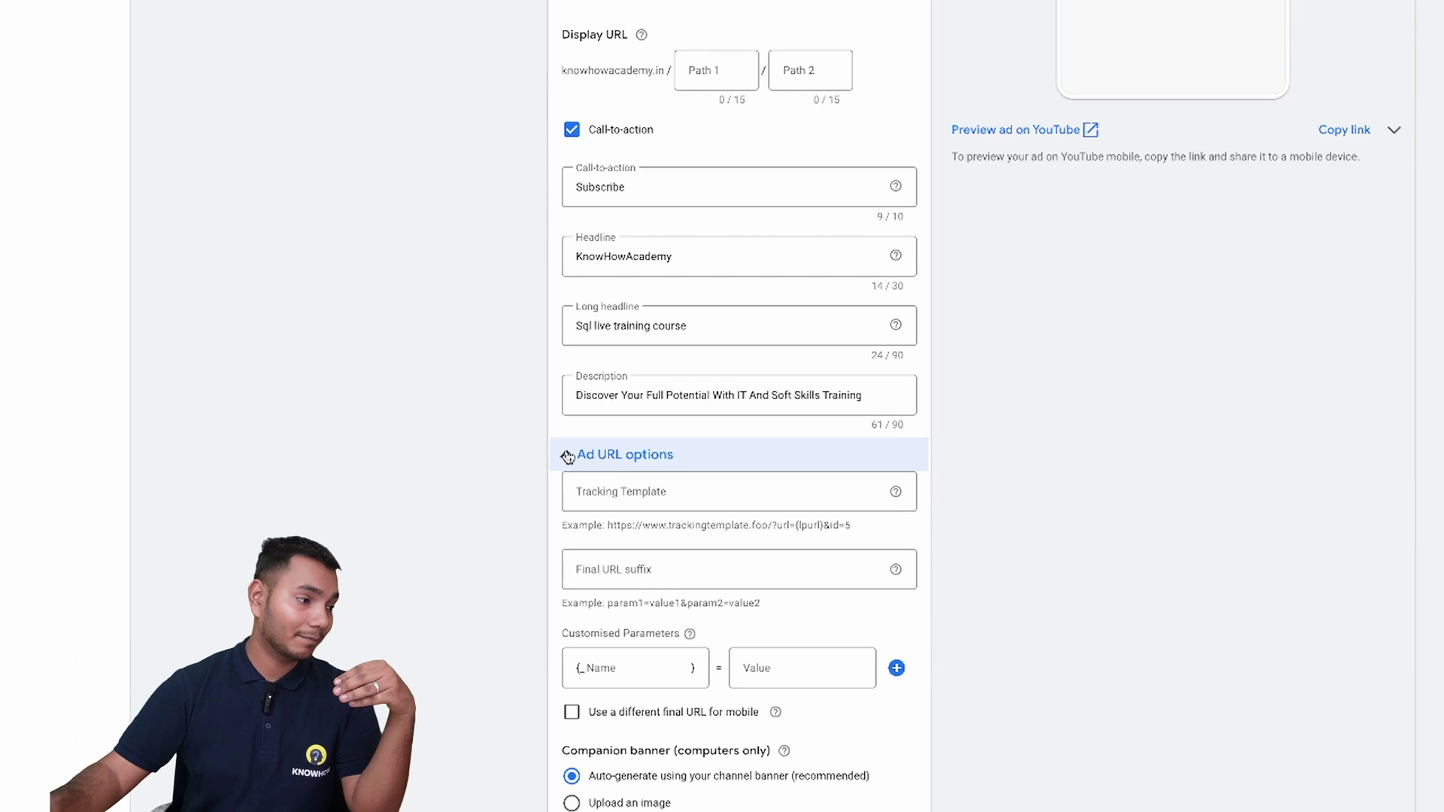
Collapse the Ad URL options, check the image upload option for the companion banner, and keep it auto-generated from the channel banner.
{"action": "left_click", "coordinate": [568, 456]}
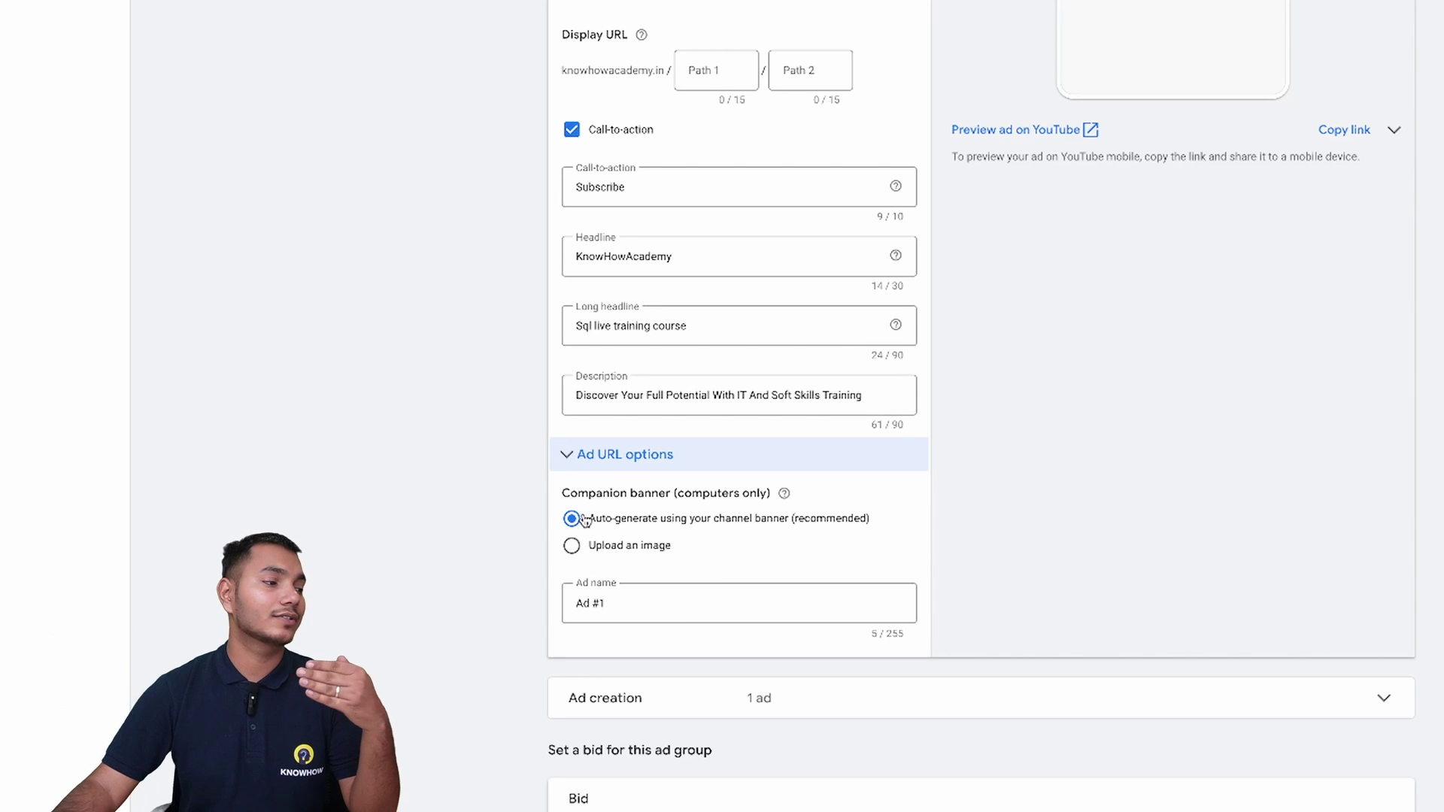
{"action": "left_click", "coordinate": [575, 554]}
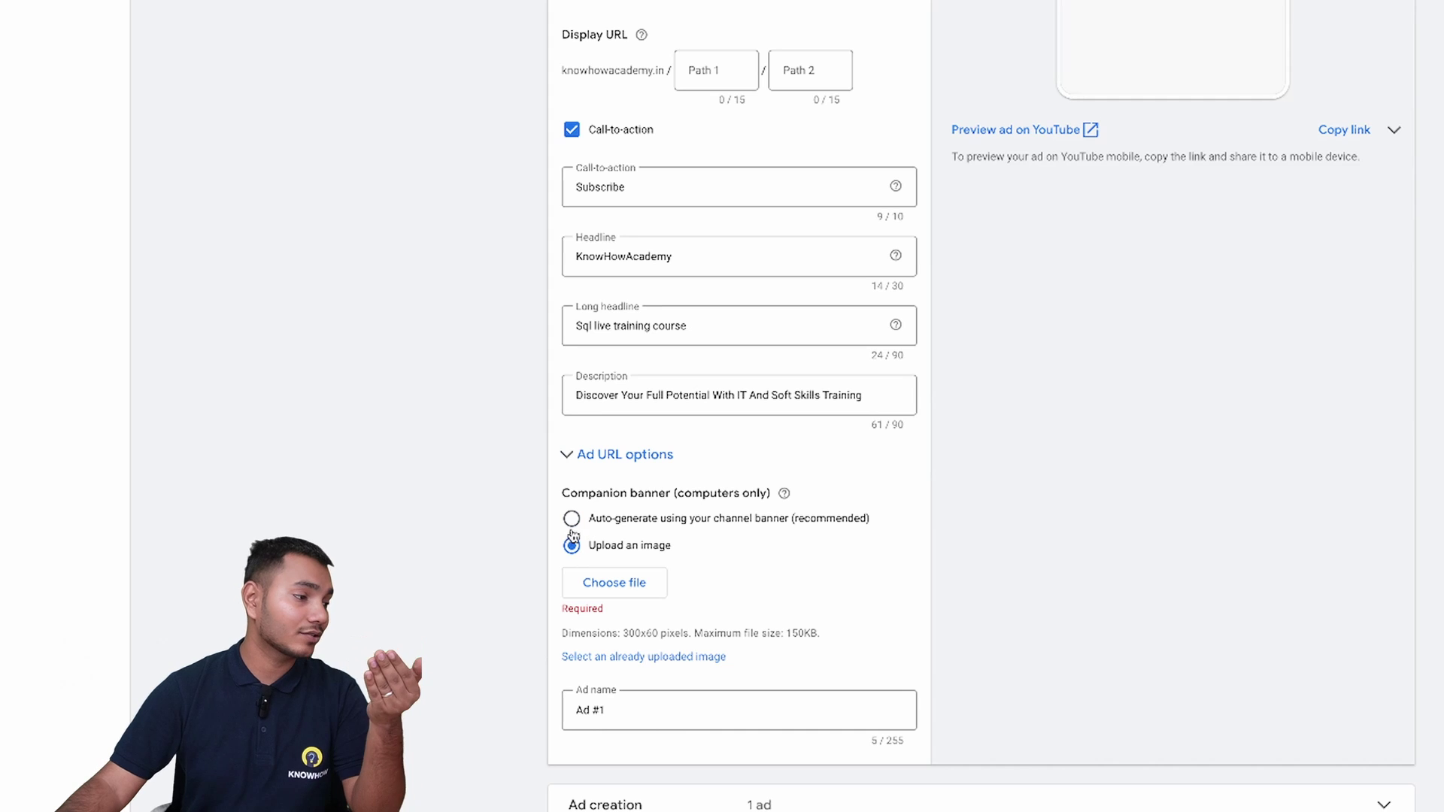
{"action": "left_click", "coordinate": [572, 527]}
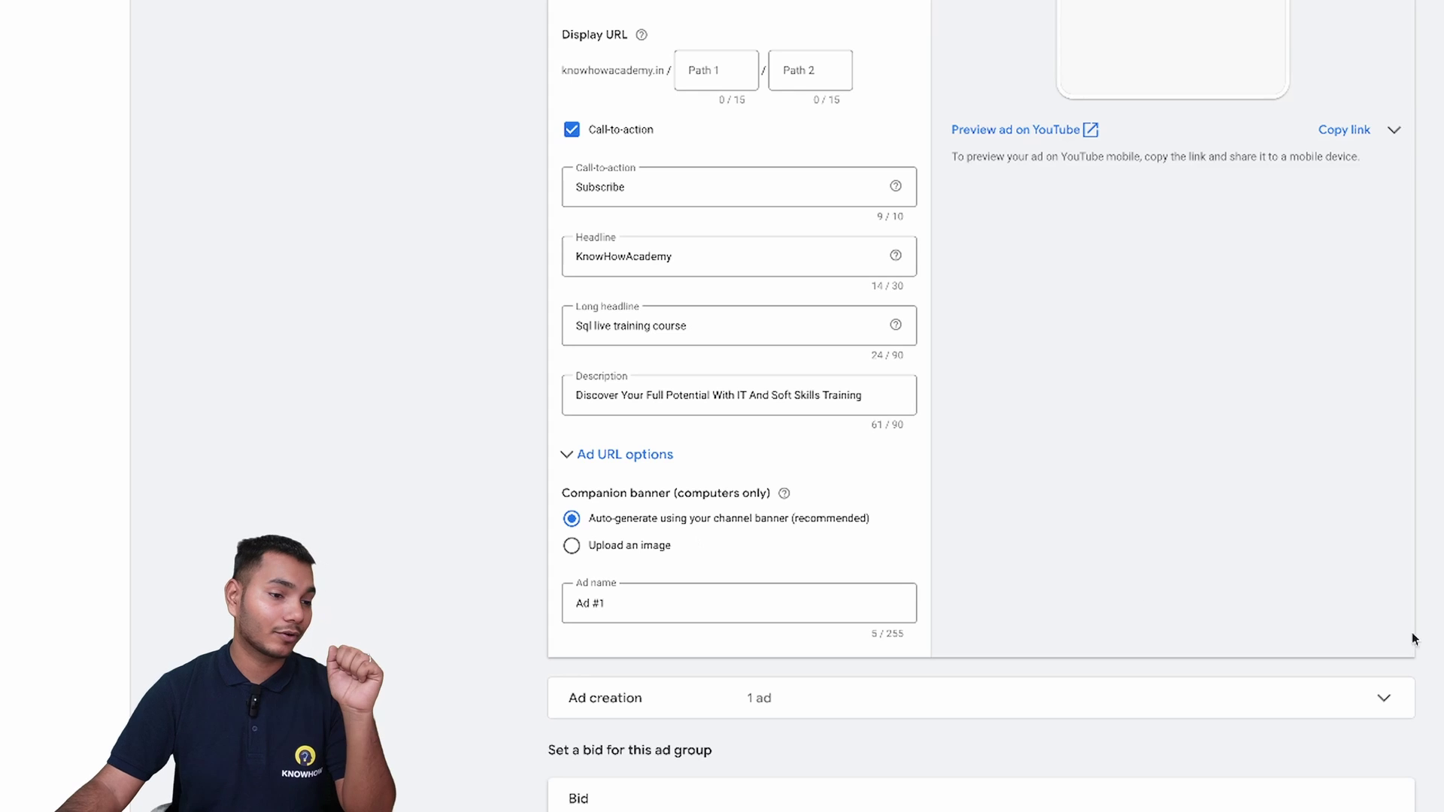
Expand the Ad creation section to examine the existing ad and the option for another video ad, and collapse it.
{"action": "scroll", "coordinate": [1341, 474], "scroll_direction": "down", "scroll_amount": 4}
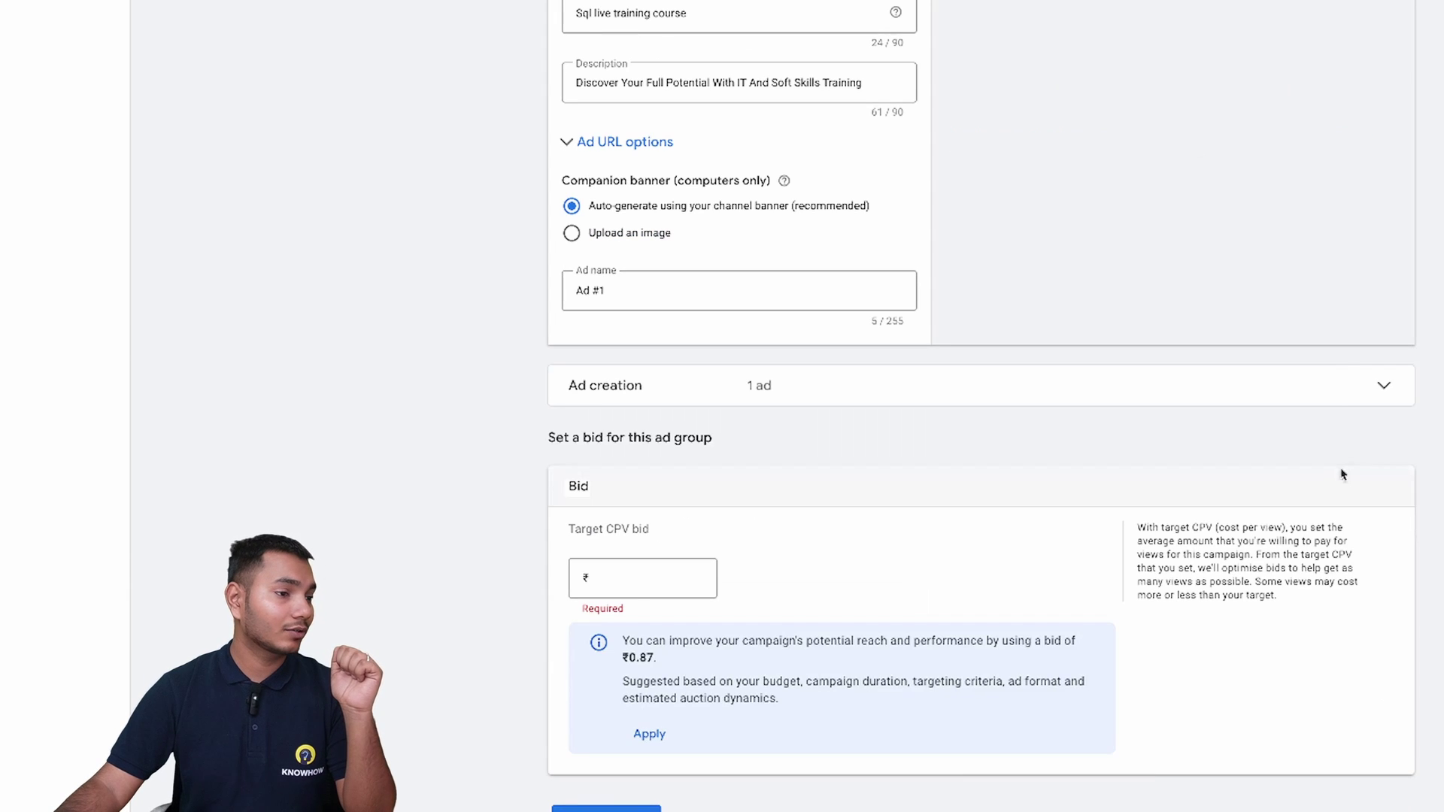
{"action": "left_click", "coordinate": [1329, 391]}
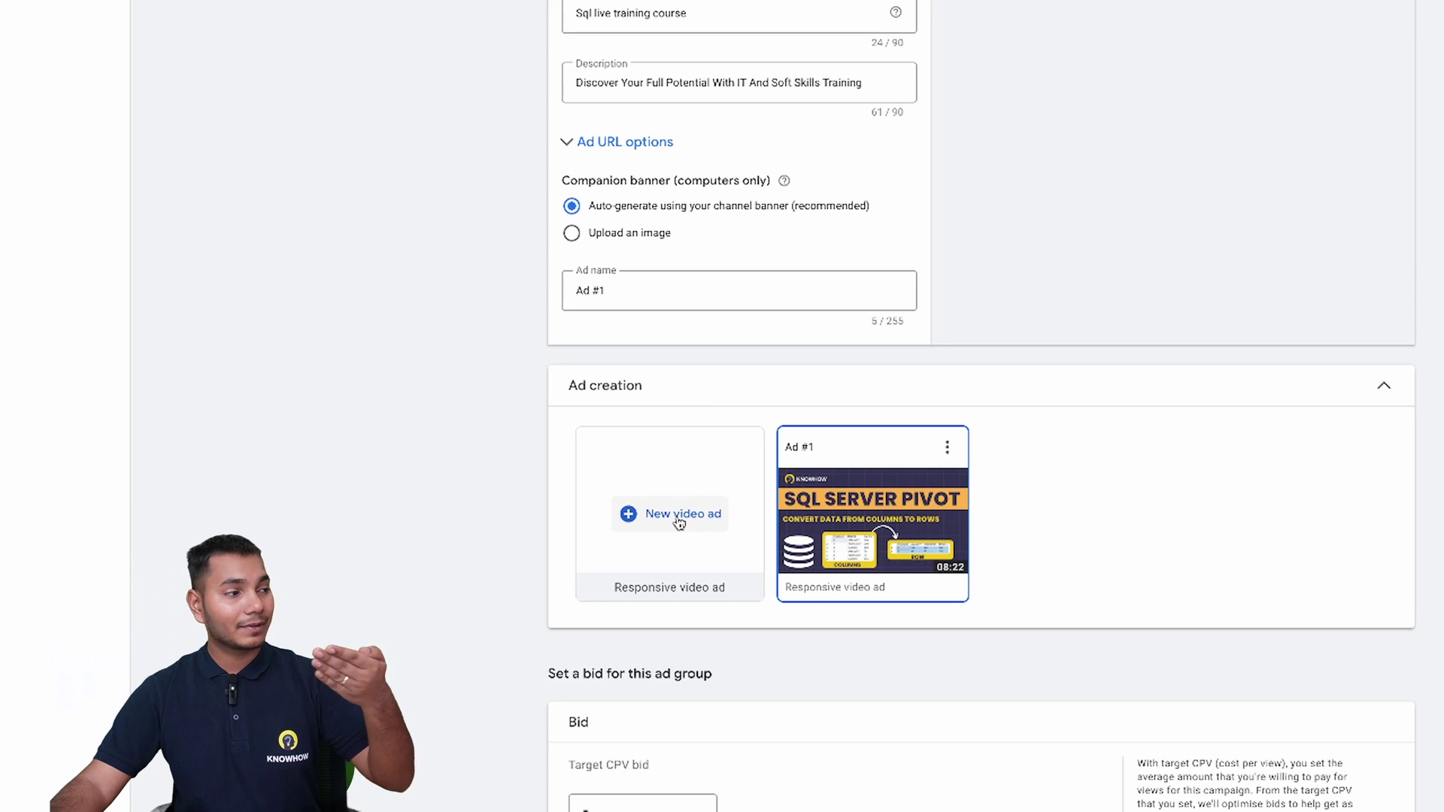
{"action": "left_click", "coordinate": [1384, 387]}
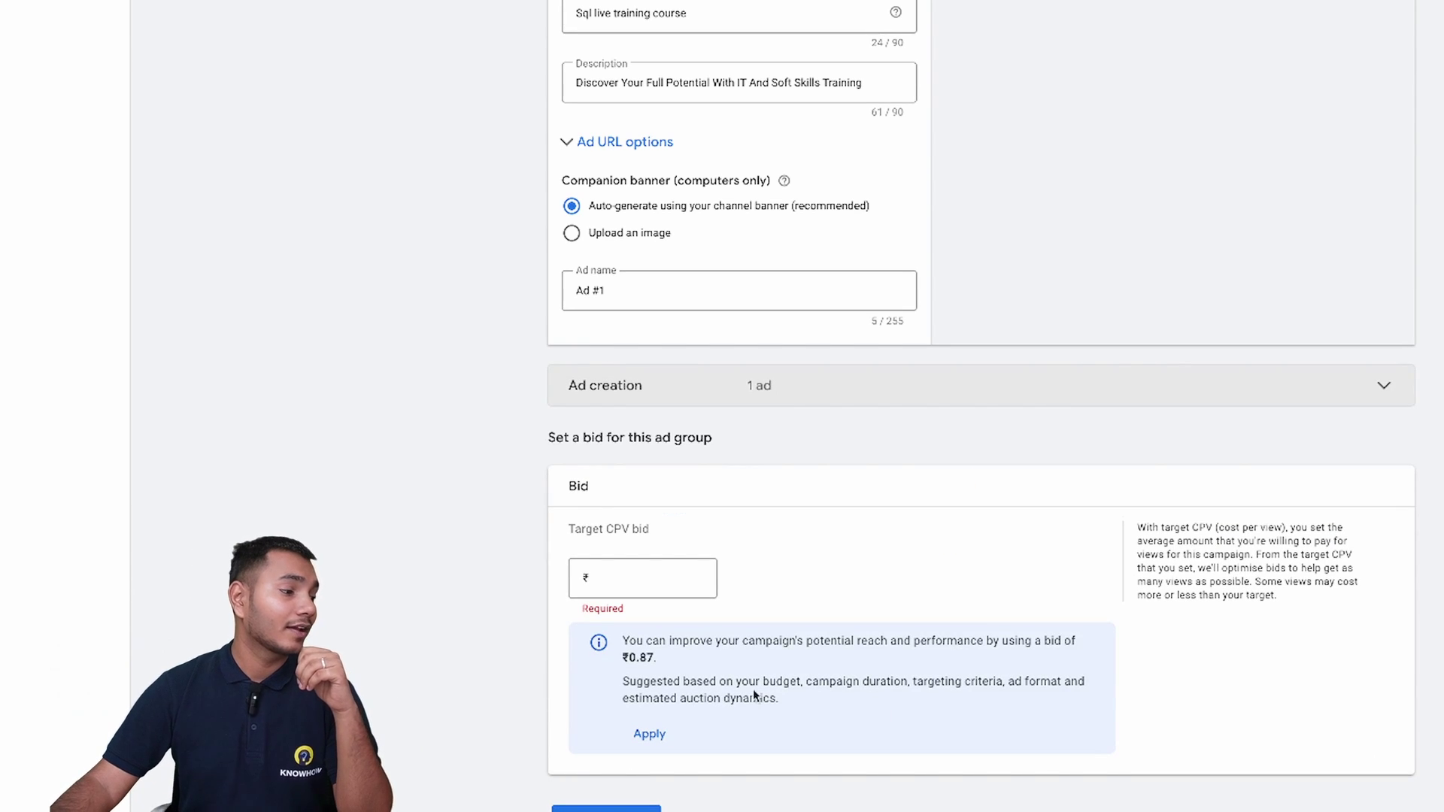
Enter a target CPV bid of ₹0.10 for the ad group.
{"action": "key", "text": "Tab"}
{"action": "type", "text": "0.00"}
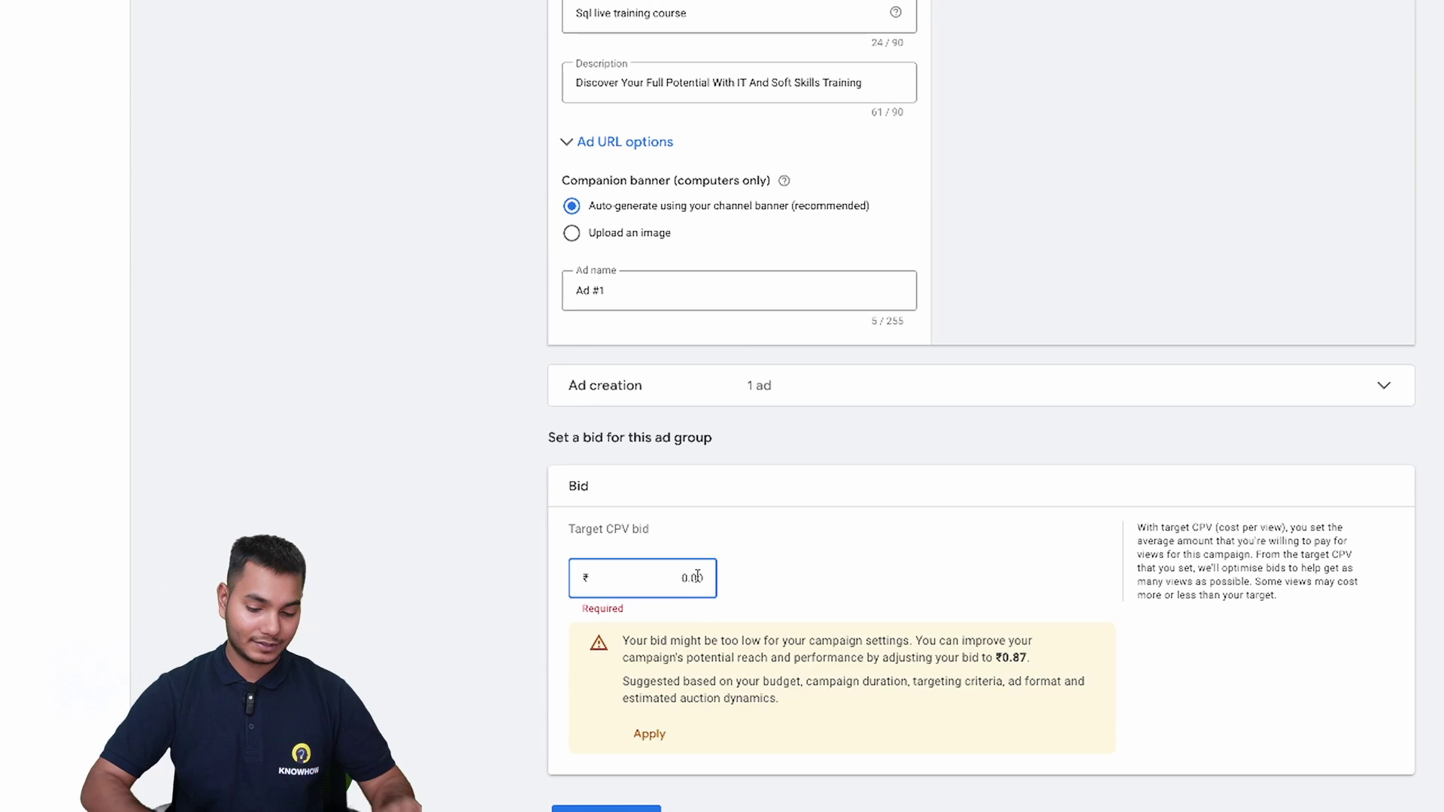
{"action": "key", "text": "BackSpace"}
{"action": "key", "text": "BackSpace"}
{"action": "type", "text": "10"}
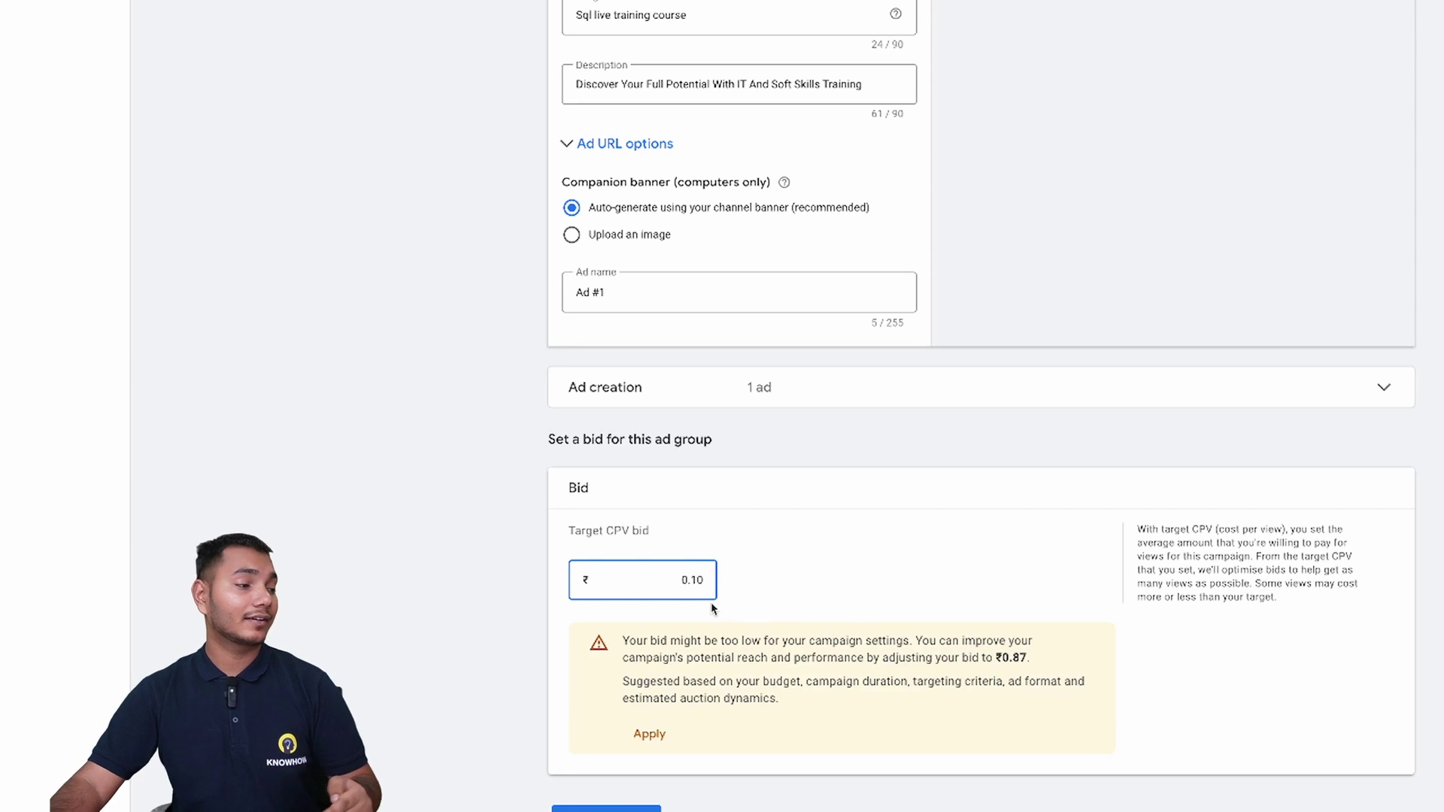
Set the ad group's target CPV bid to ₹0.87.
{"action": "key", "text": "BackSpace"}
{"action": "key", "text": "BackSpace"}
{"action": "key", "text": "BackSpace"}
{"action": "key", "text": "BackSpace"}
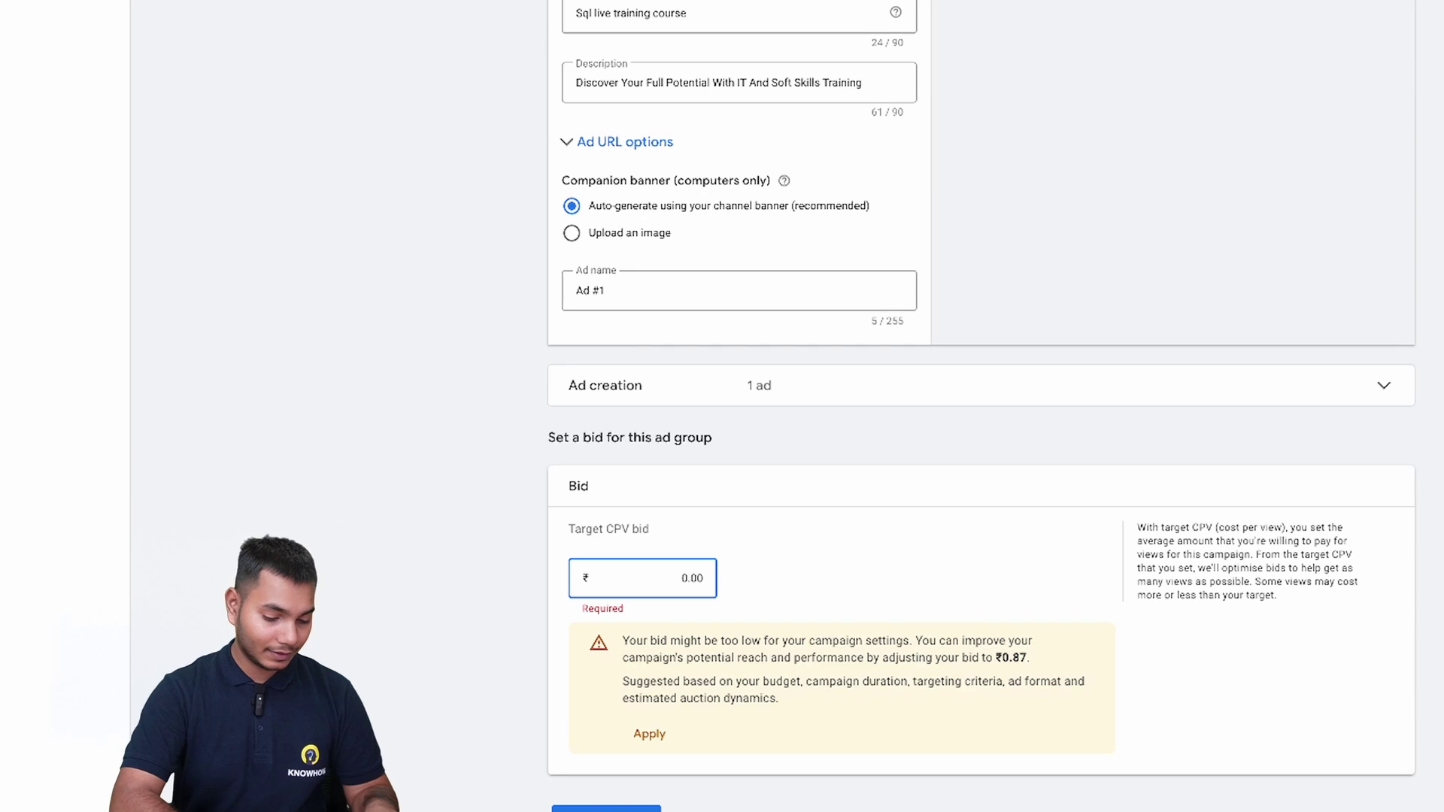
{"action": "type", "text": "0.87"}
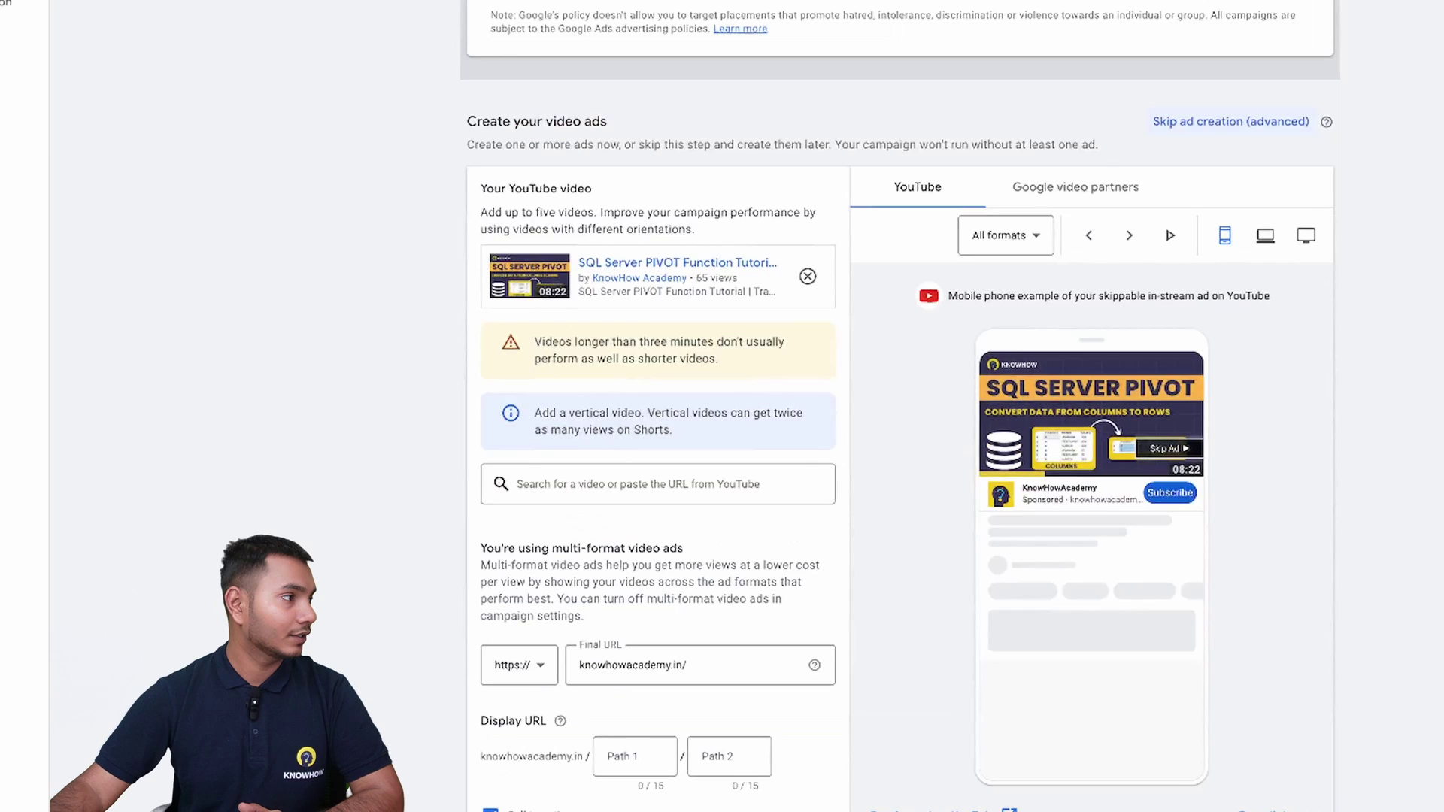
In the placement targeting, list the YouTube channels for "Upgrad" and add "Upgrade" and "UPGRADE GARAGE Envelopamento".
{"action": "scroll", "coordinate": [900, 406], "scroll_direction": "up", "scroll_amount": 10}
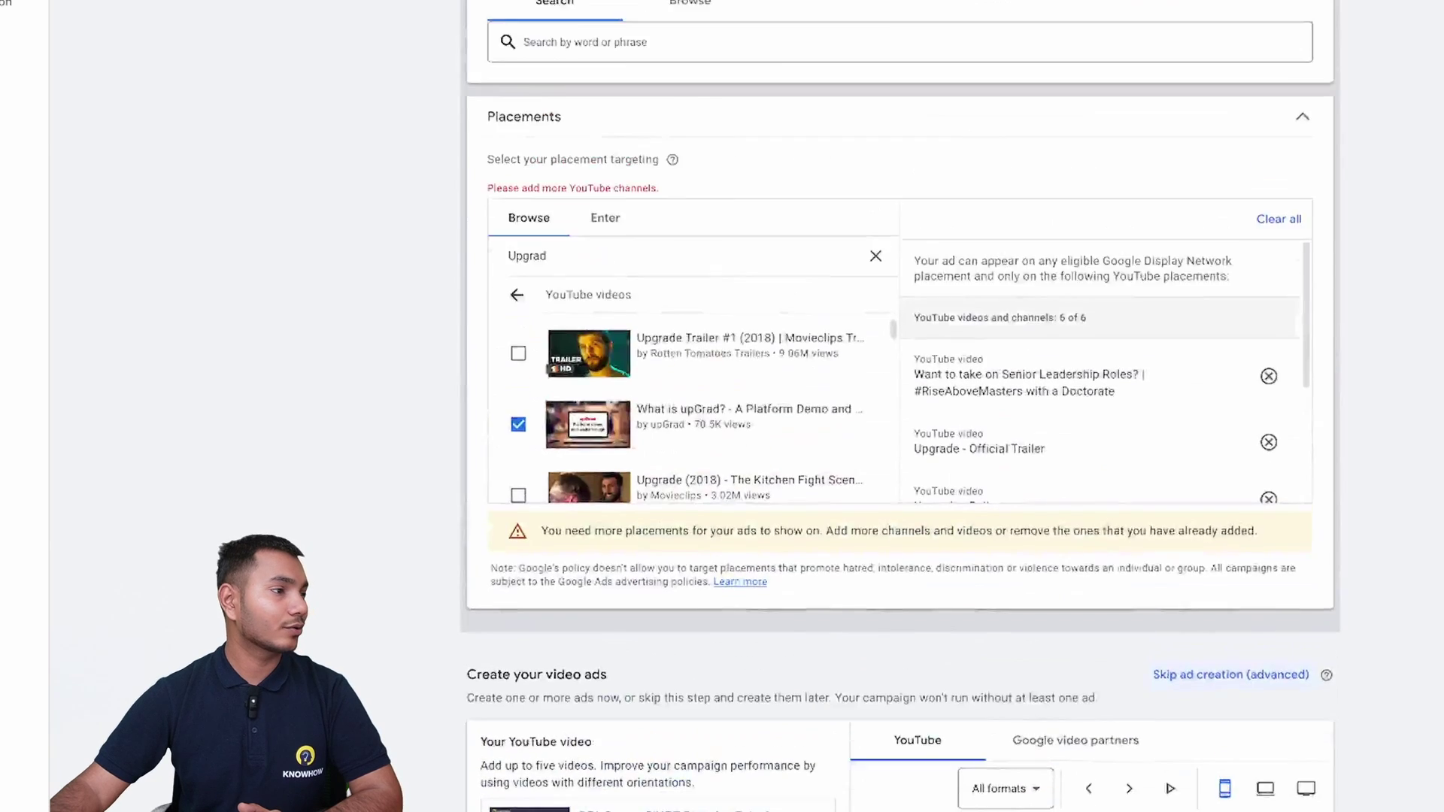
{"action": "scroll", "coordinate": [900, 406], "scroll_direction": "up", "scroll_amount": 15}
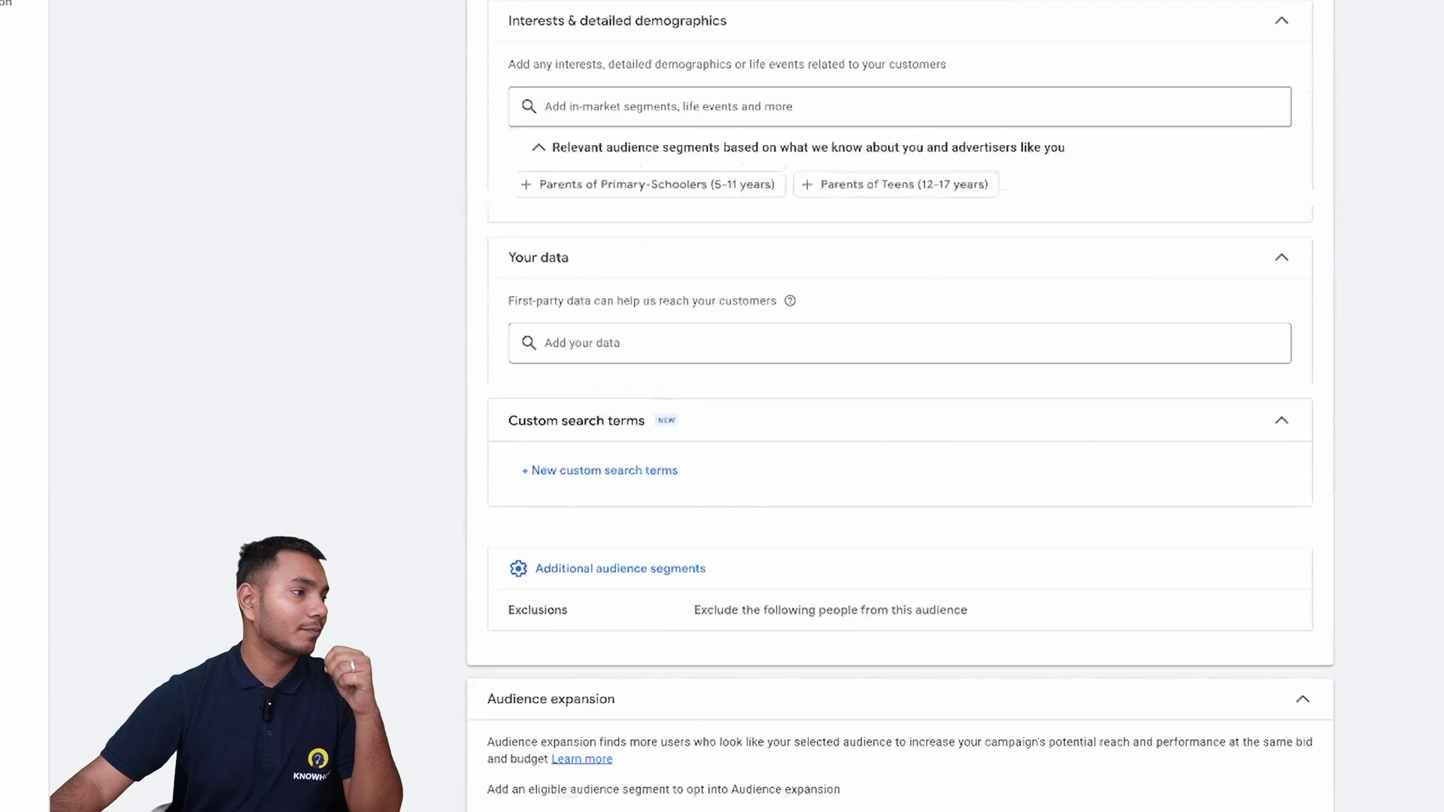
{"action": "scroll", "coordinate": [900, 406], "scroll_direction": "up", "scroll_amount": 7}
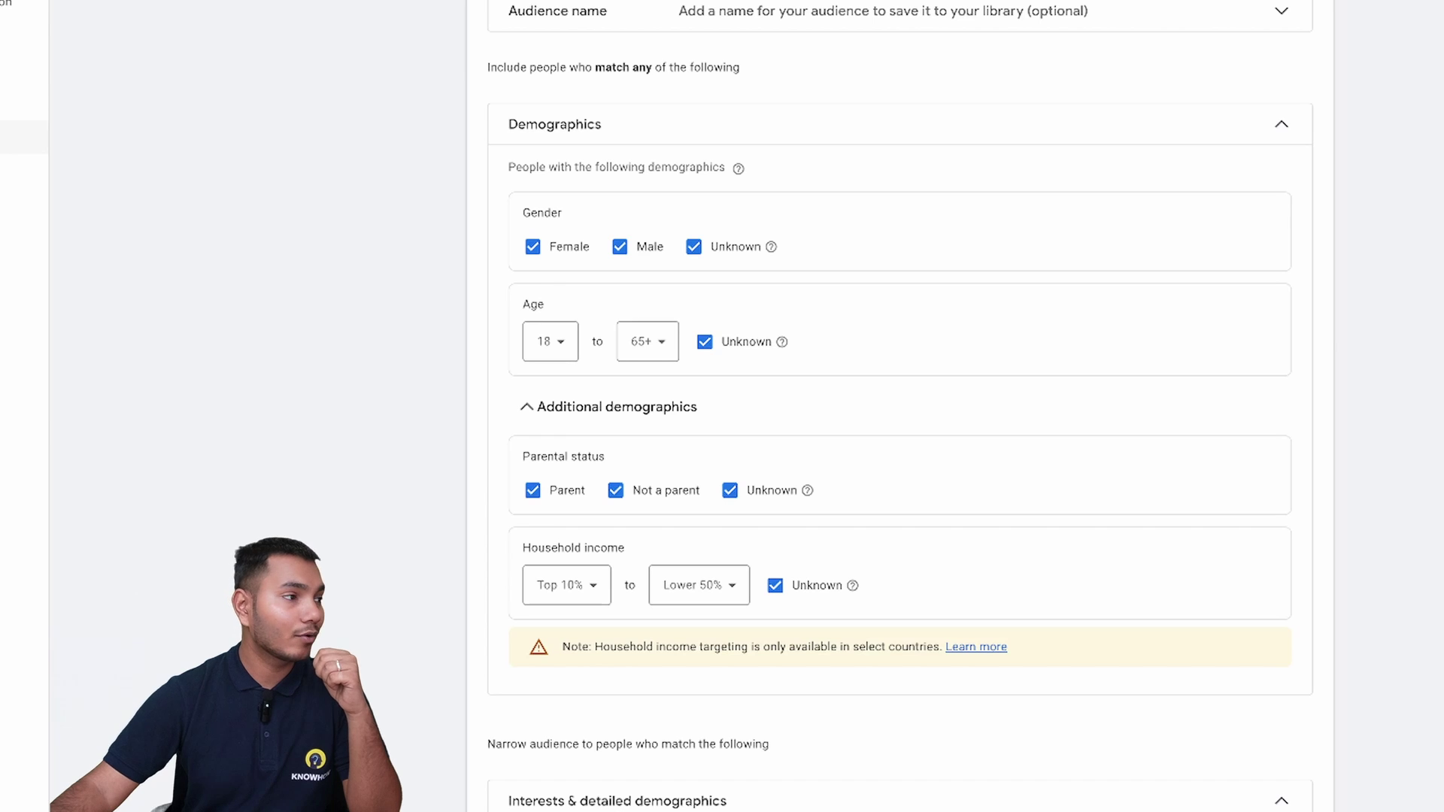
{"action": "scroll", "coordinate": [512, 187], "scroll_direction": "down", "scroll_amount": 20}
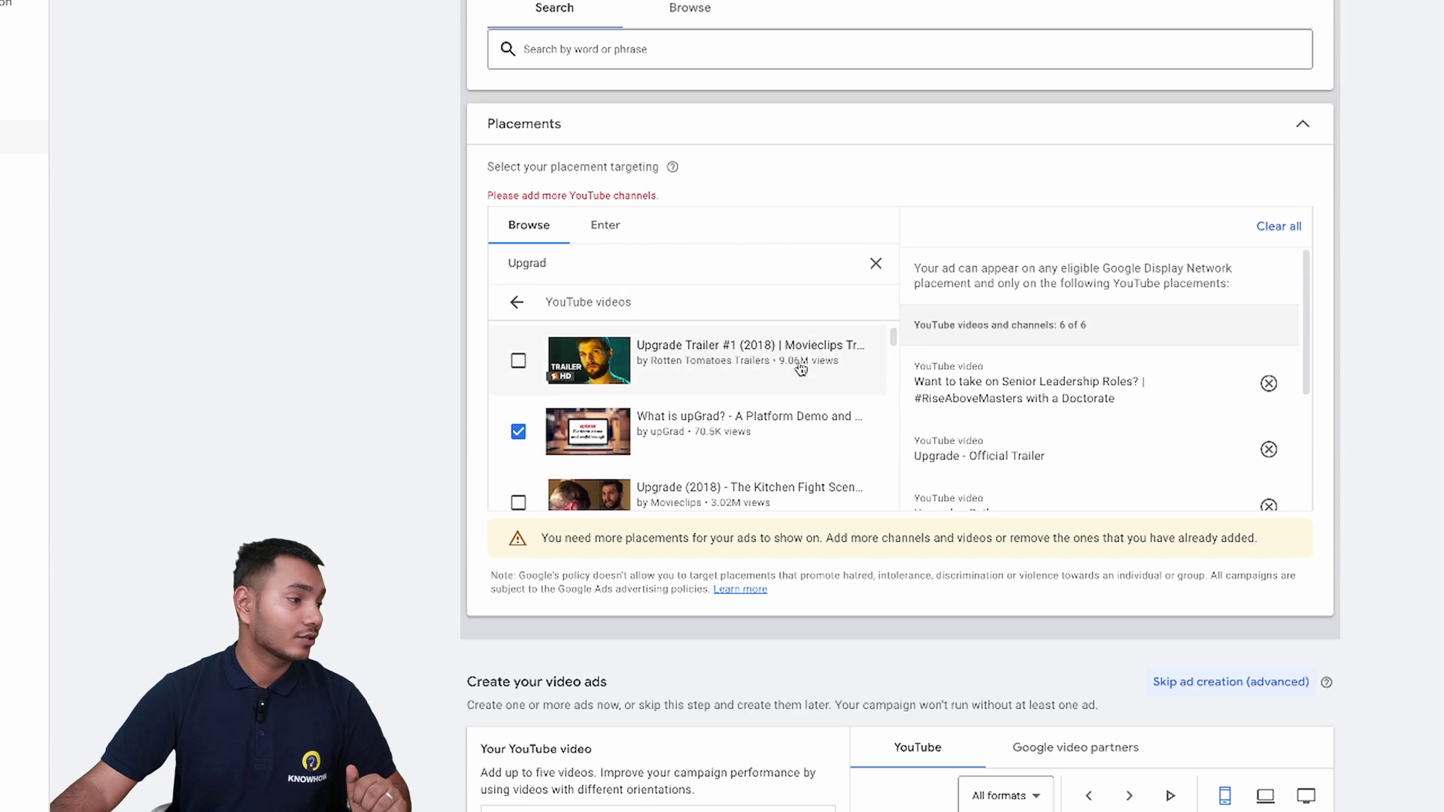
{"action": "left_click", "coordinate": [516, 301]}
{"action": "left_click", "coordinate": [527, 300]}
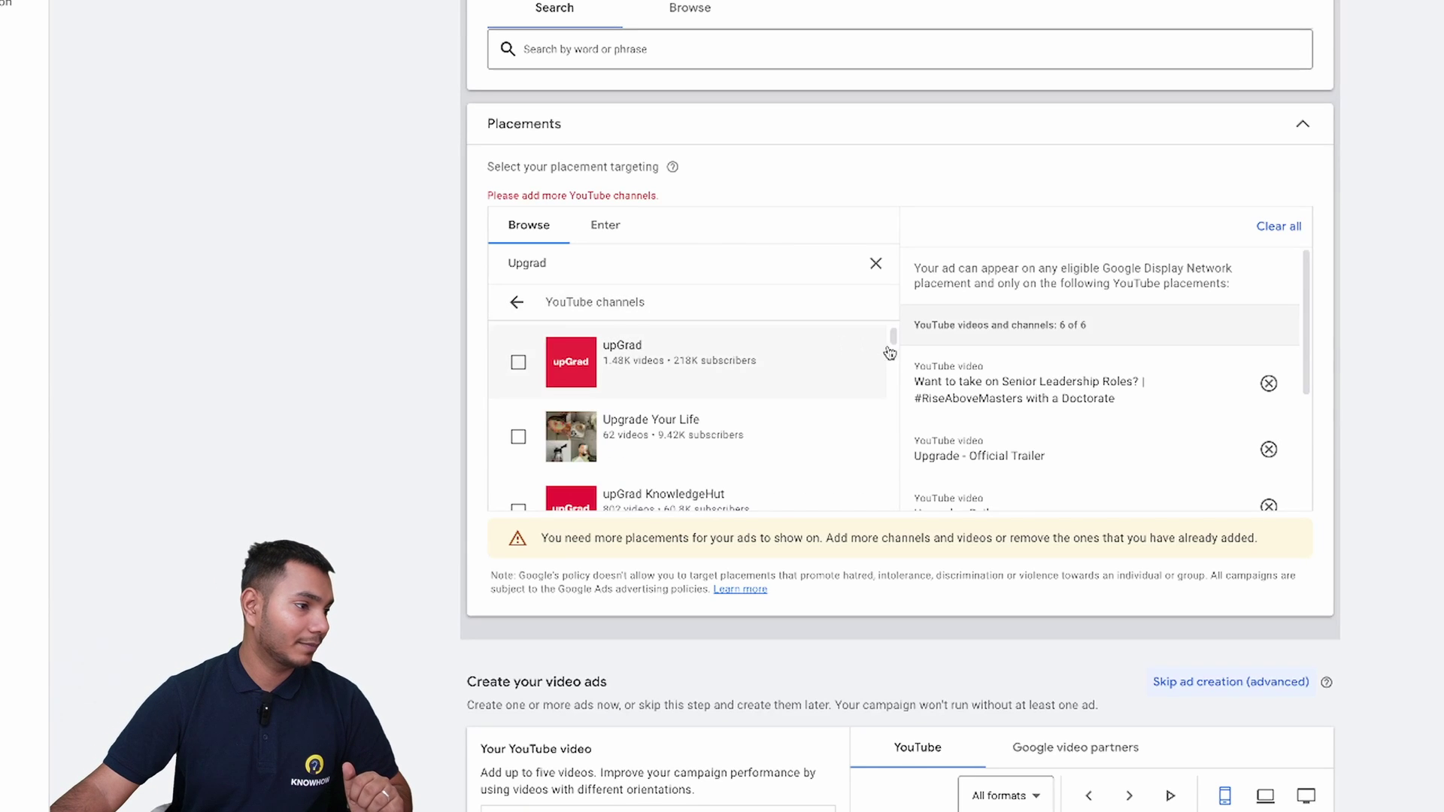
{"action": "scroll", "coordinate": [896, 370], "scroll_direction": "down", "scroll_amount": 3}
{"action": "left_click", "coordinate": [519, 373]}
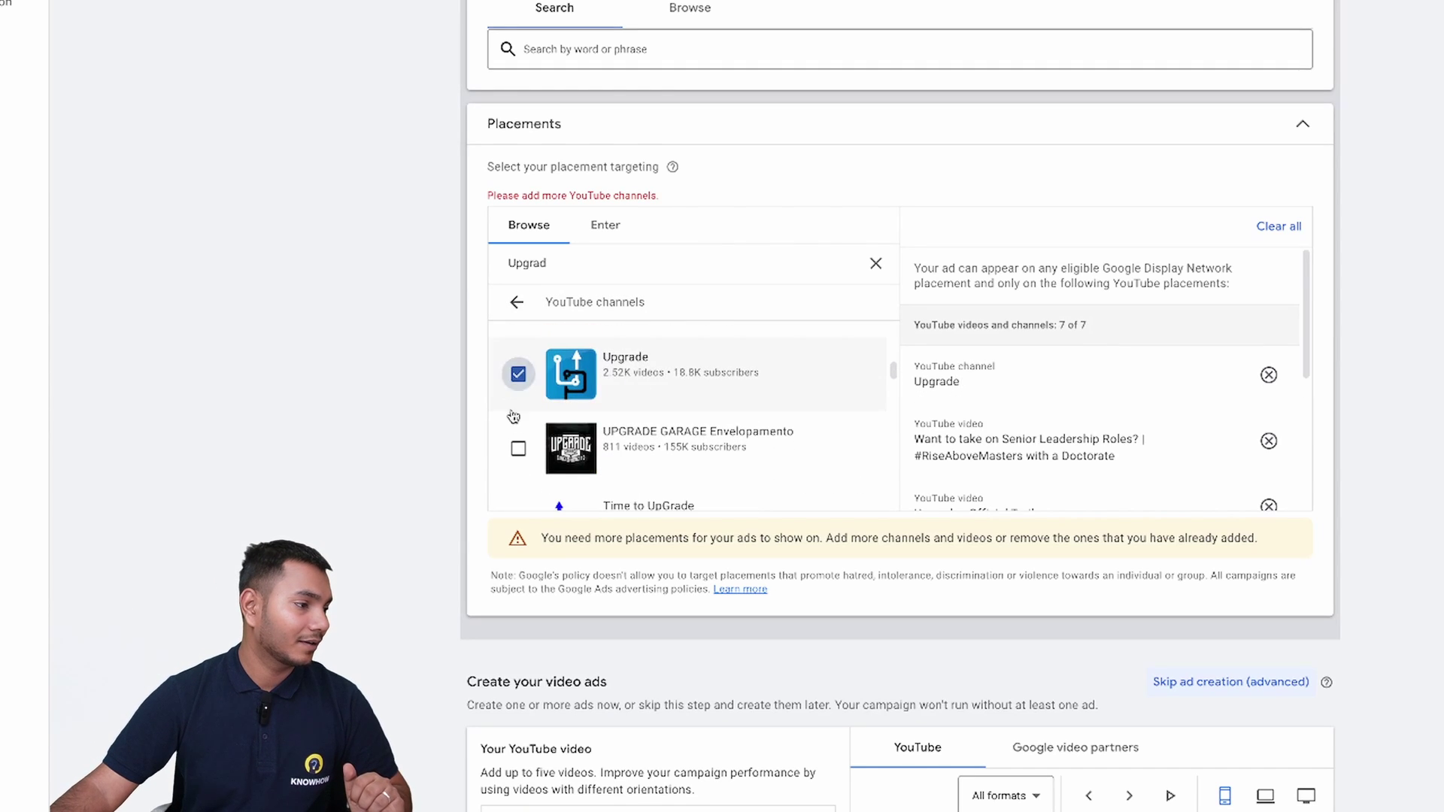
{"action": "left_click", "coordinate": [518, 449]}
Add the YouTube channels "Upgrade BENGALI", "UPGRADE BIKES" and "dmg - (formerly Definitive Mac Upgrade Guide)" to the placements.
{"action": "scroll", "coordinate": [894, 376], "scroll_direction": "down", "scroll_amount": 3}
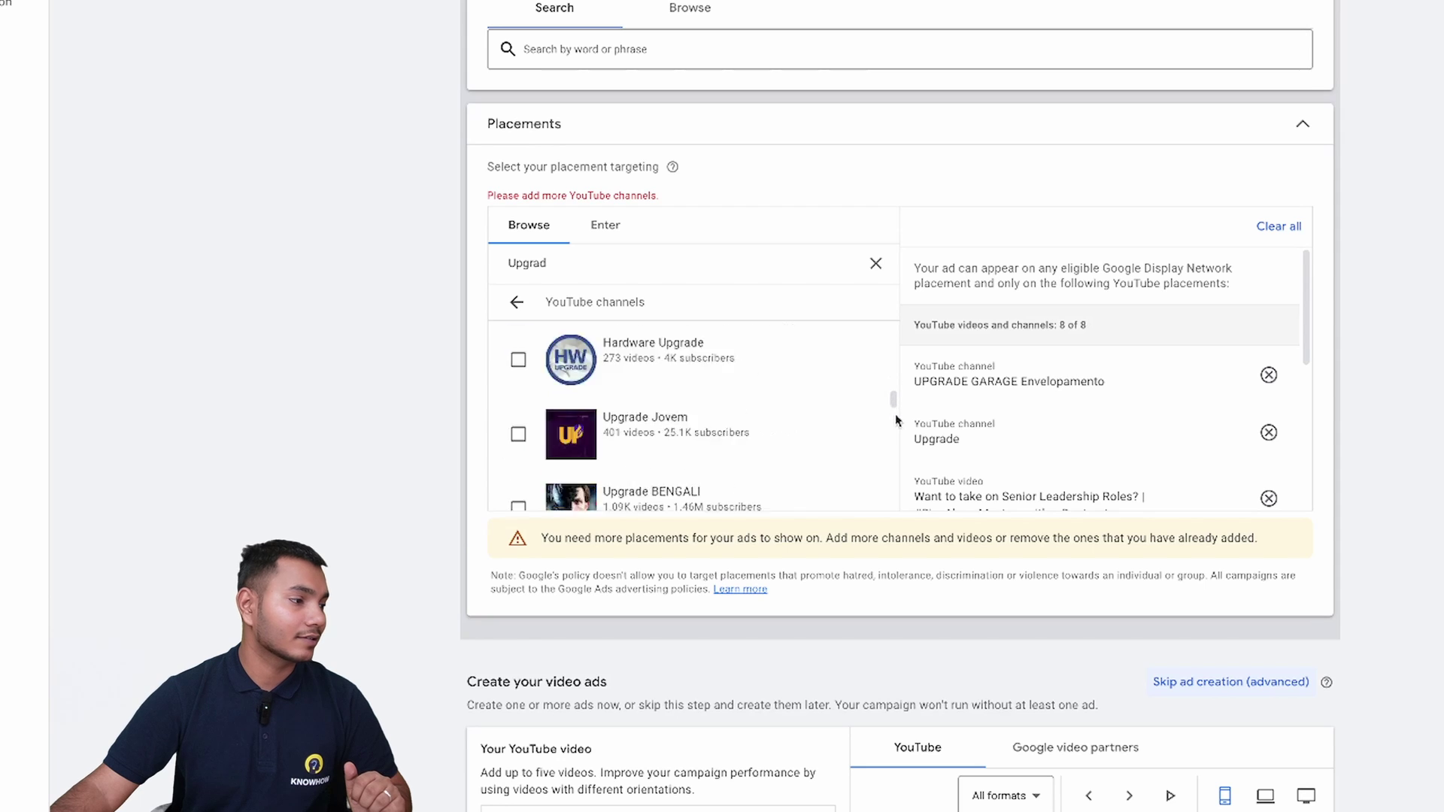
{"action": "scroll", "coordinate": [896, 419], "scroll_direction": "down", "scroll_amount": 2}
{"action": "left_click", "coordinate": [519, 369]}
{"action": "scroll", "coordinate": [895, 425], "scroll_direction": "down", "scroll_amount": 1}
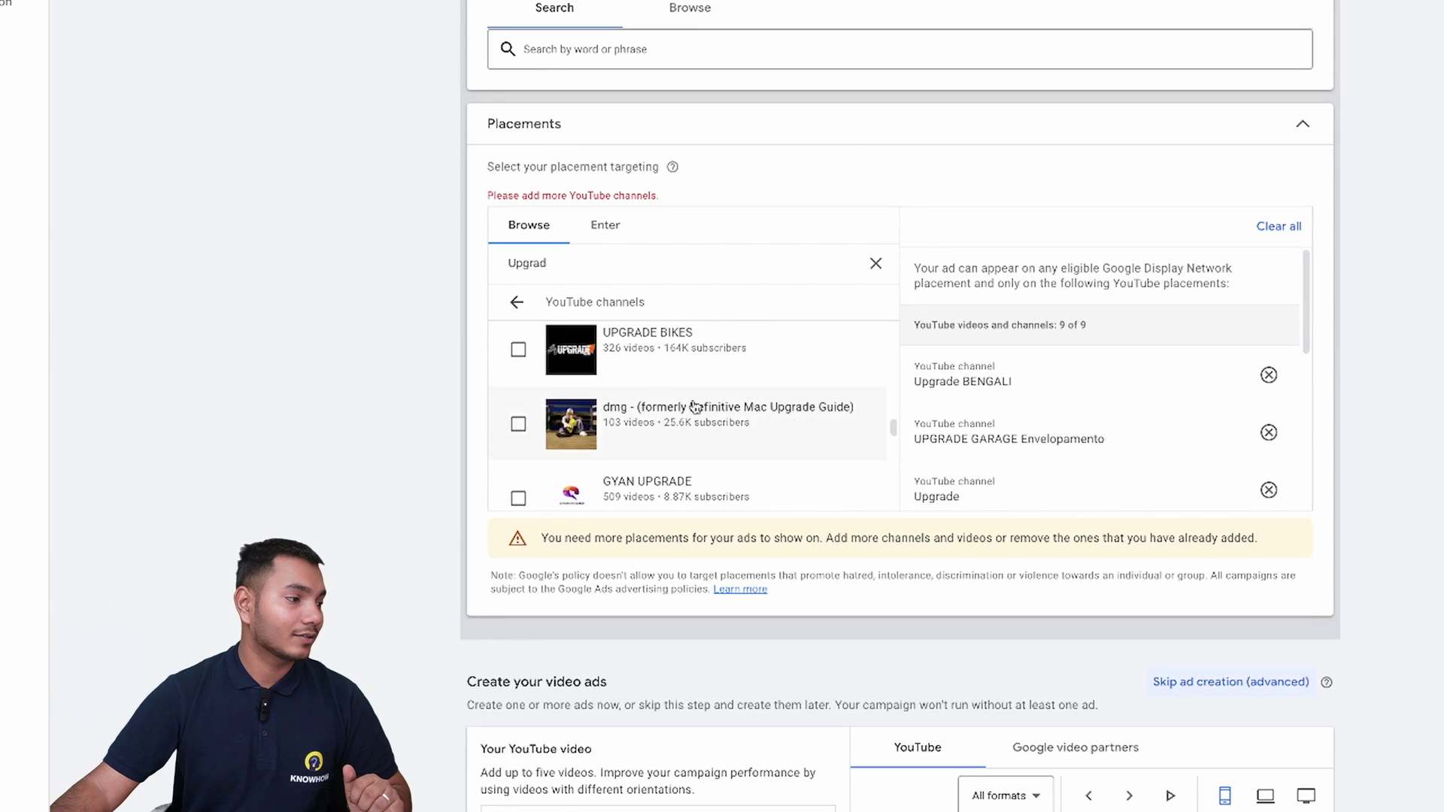
{"action": "left_click", "coordinate": [519, 350]}
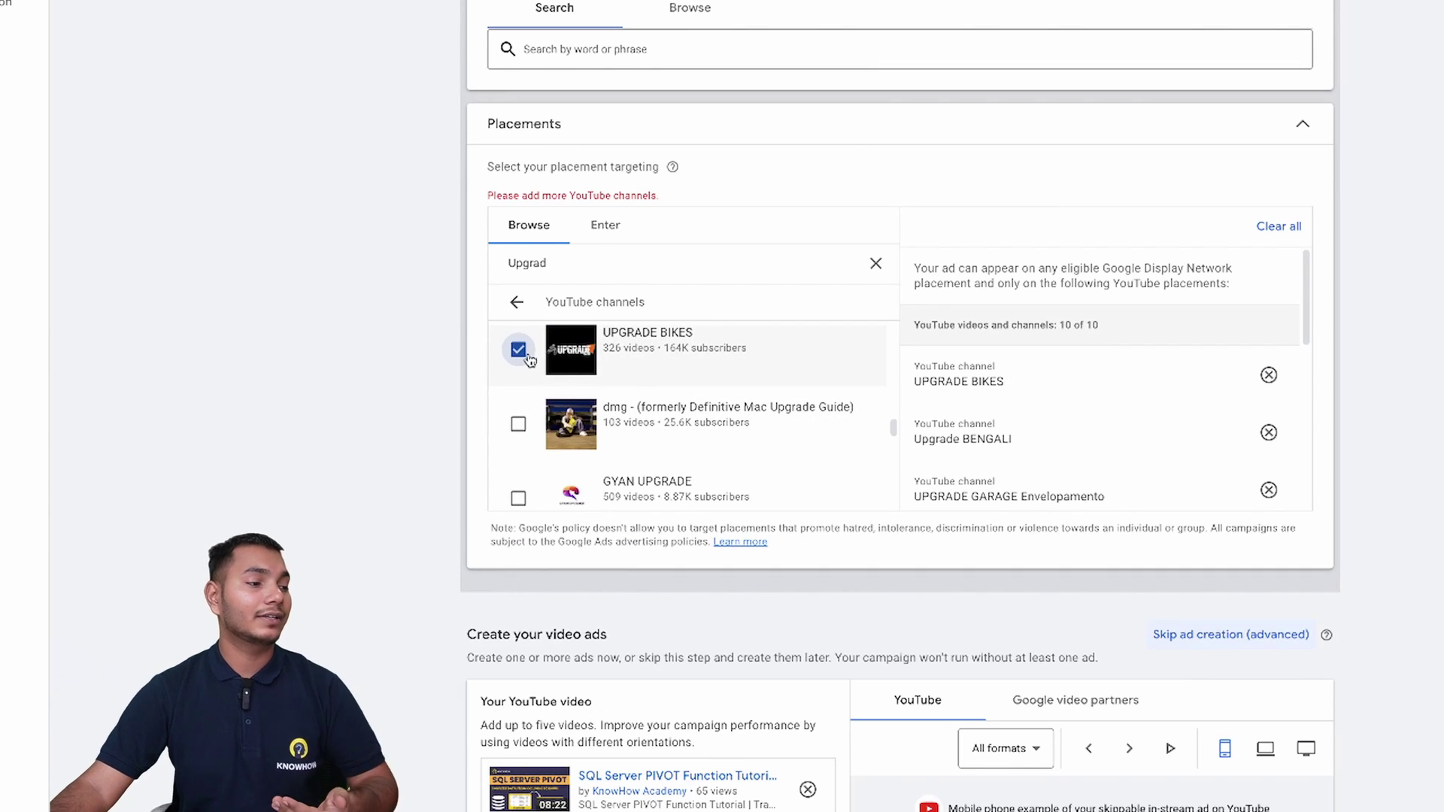
{"action": "scroll", "coordinate": [894, 430], "scroll_direction": "down", "scroll_amount": 1}
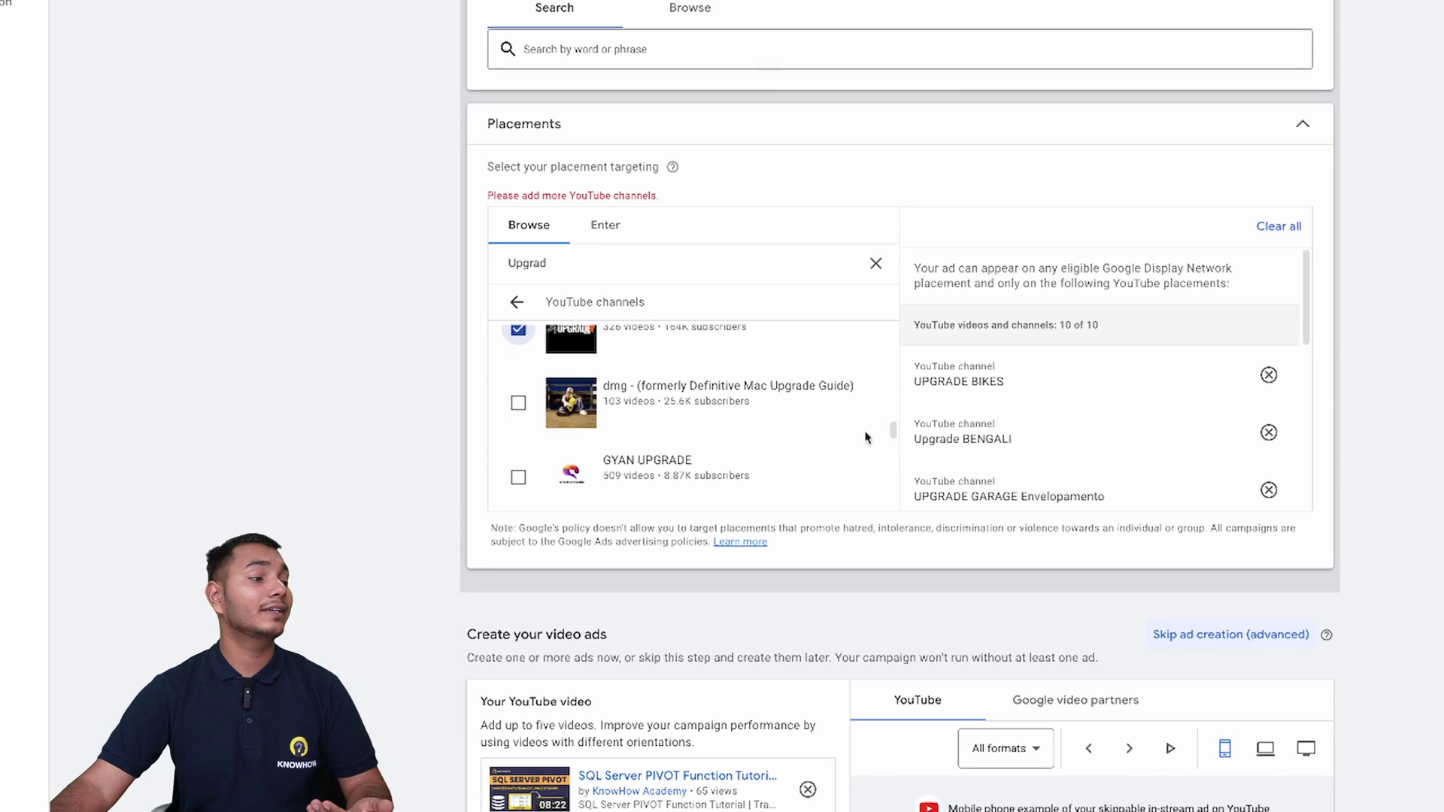
{"action": "left_click", "coordinate": [519, 404]}
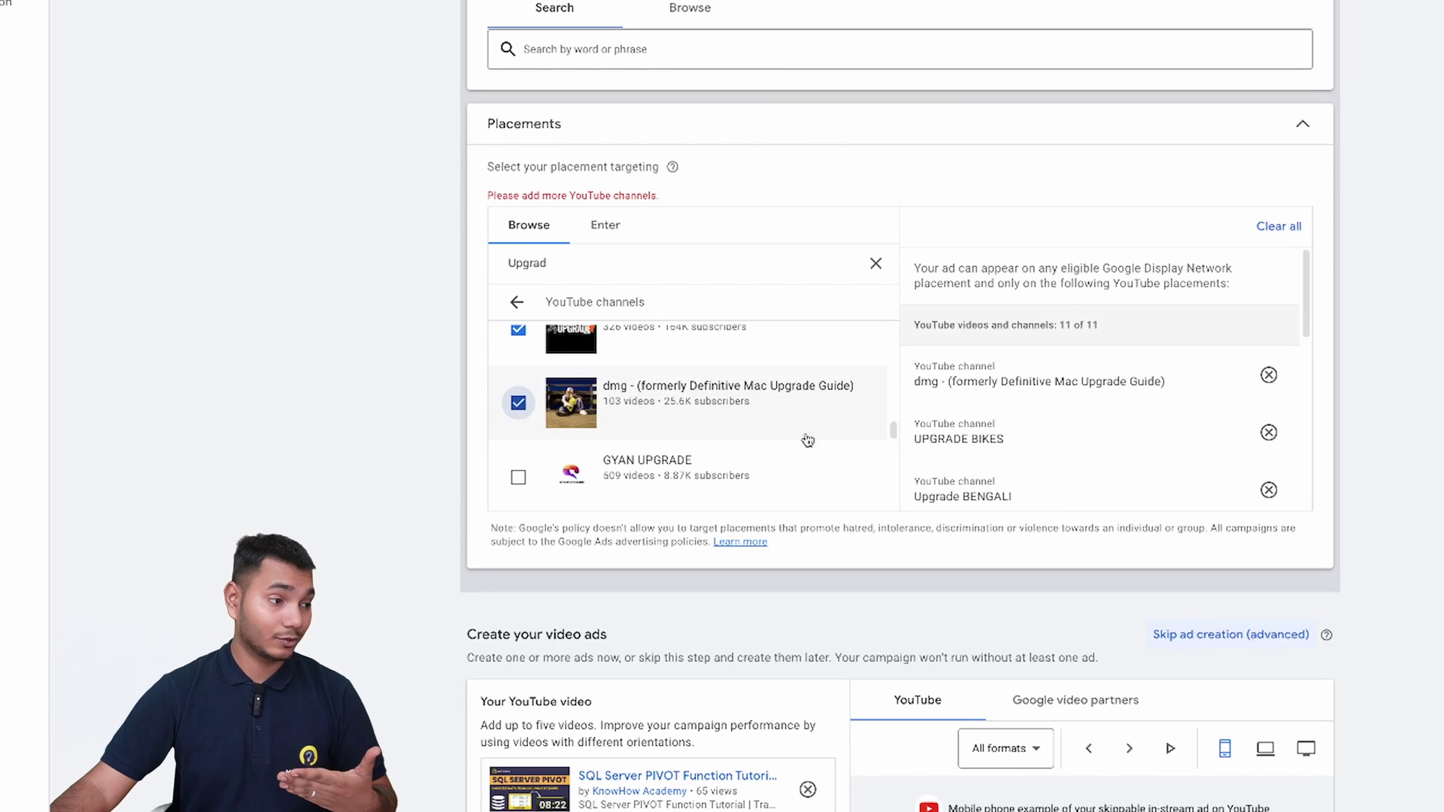
Add the YouTube channel "Learning Upgrade App" to the placements.
{"action": "scroll", "coordinate": [895, 436], "scroll_direction": "down", "scroll_amount": 1}
{"action": "scroll", "coordinate": [895, 436], "scroll_direction": "down", "scroll_amount": 1}
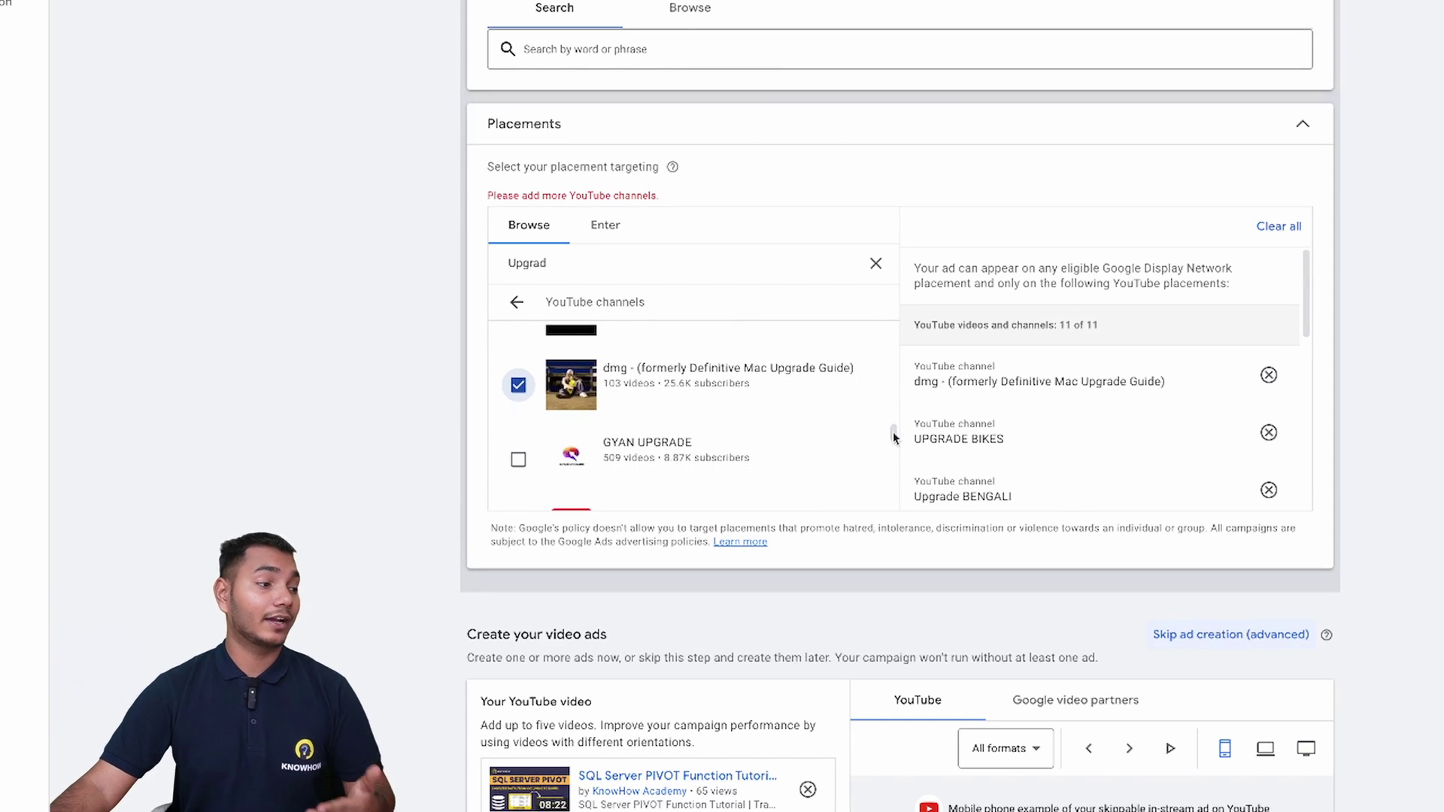
{"action": "left_click_drag", "start_coordinate": [894, 437], "coordinate": [895, 440]}
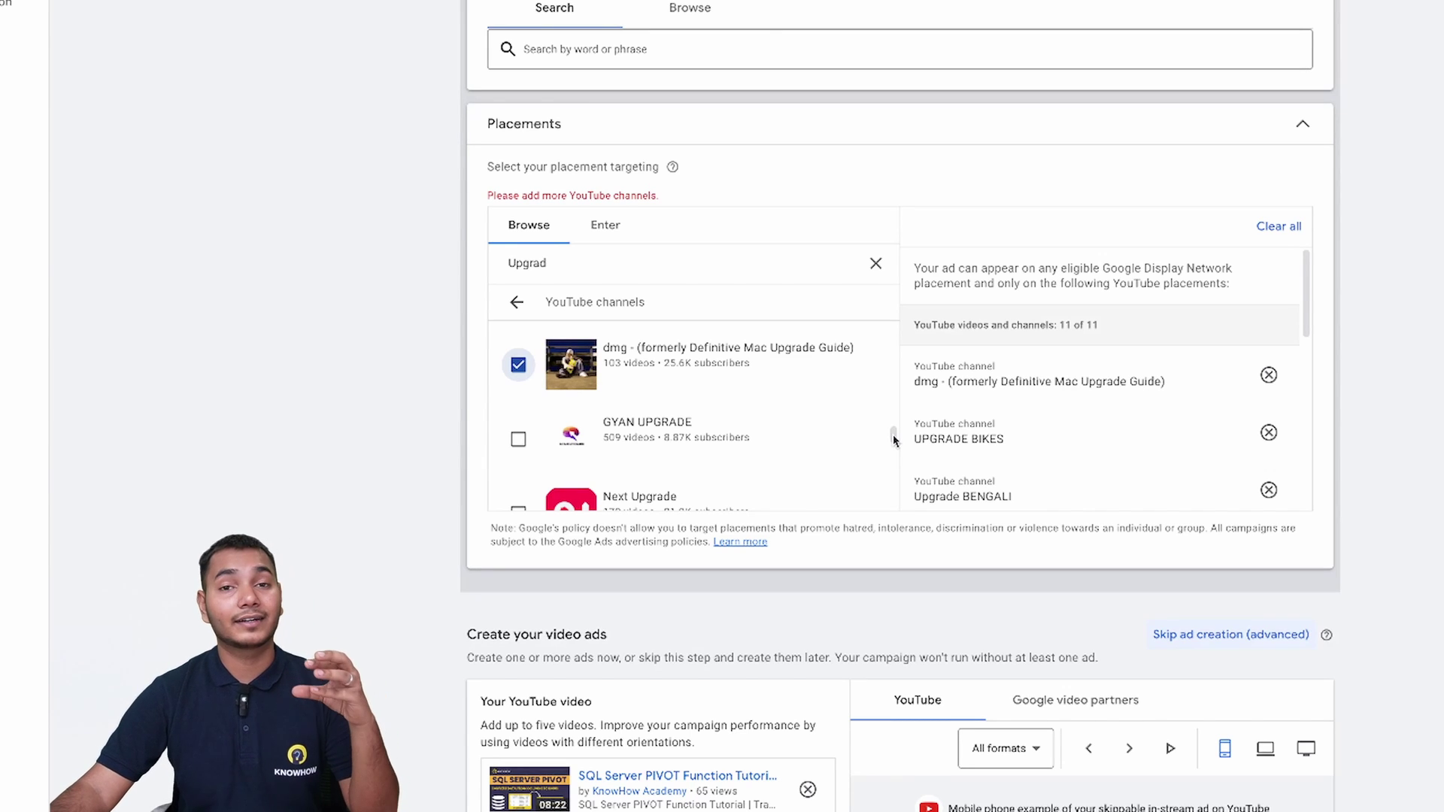
{"action": "left_click_drag", "start_coordinate": [896, 440], "coordinate": [895, 426]}
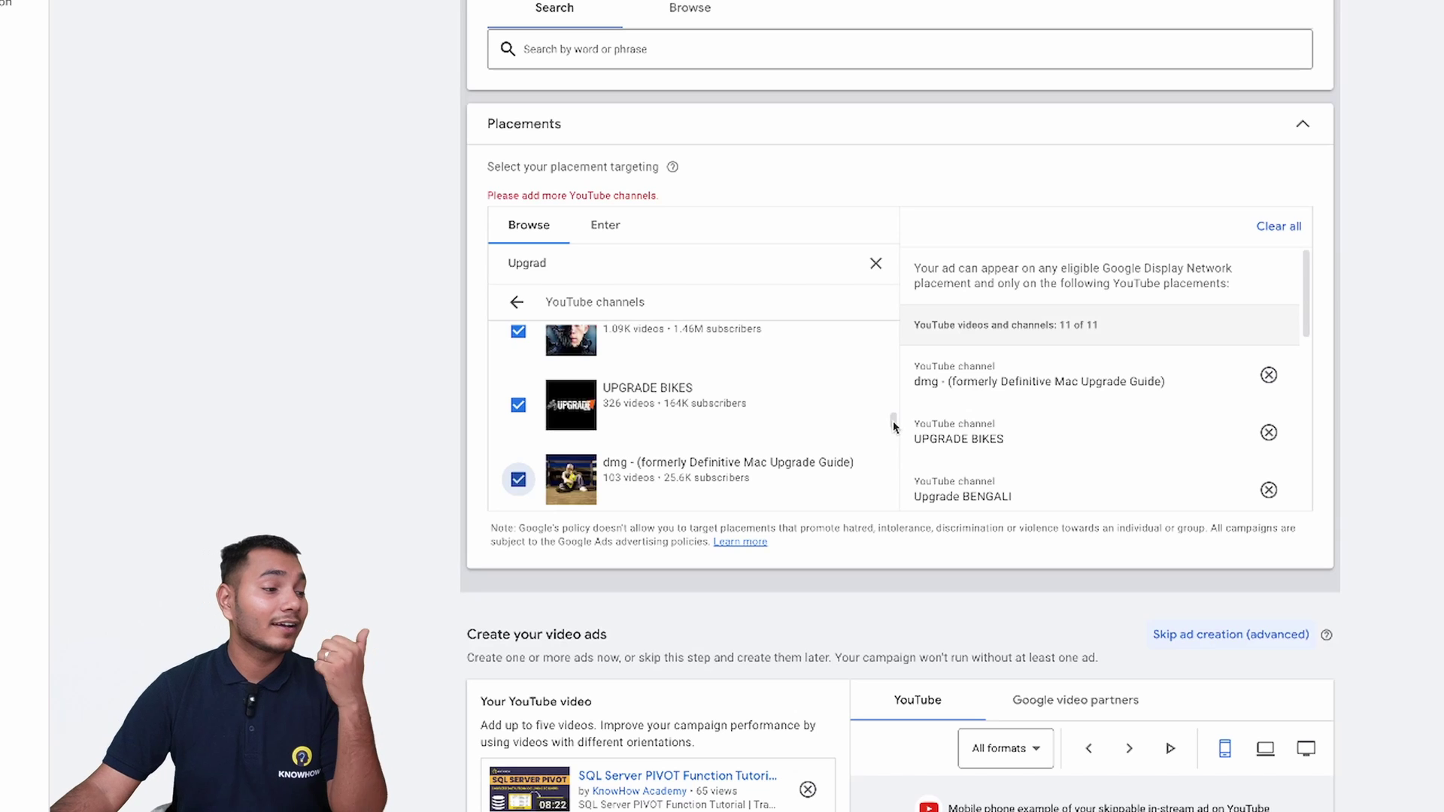
{"action": "left_click_drag", "start_coordinate": [894, 426], "coordinate": [894, 444]}
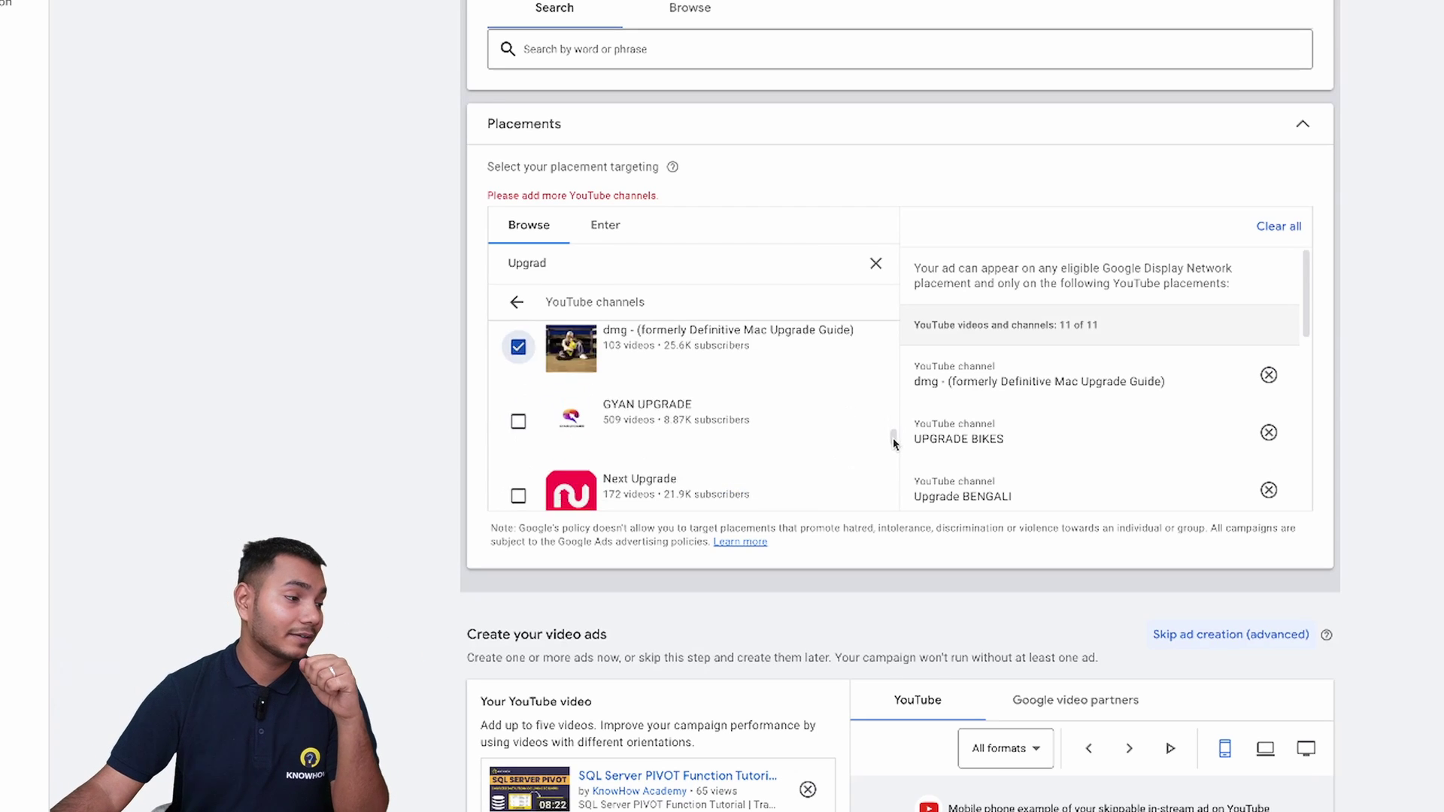
{"action": "left_click", "coordinate": [518, 430]}
{"action": "left_click", "coordinate": [517, 356]}
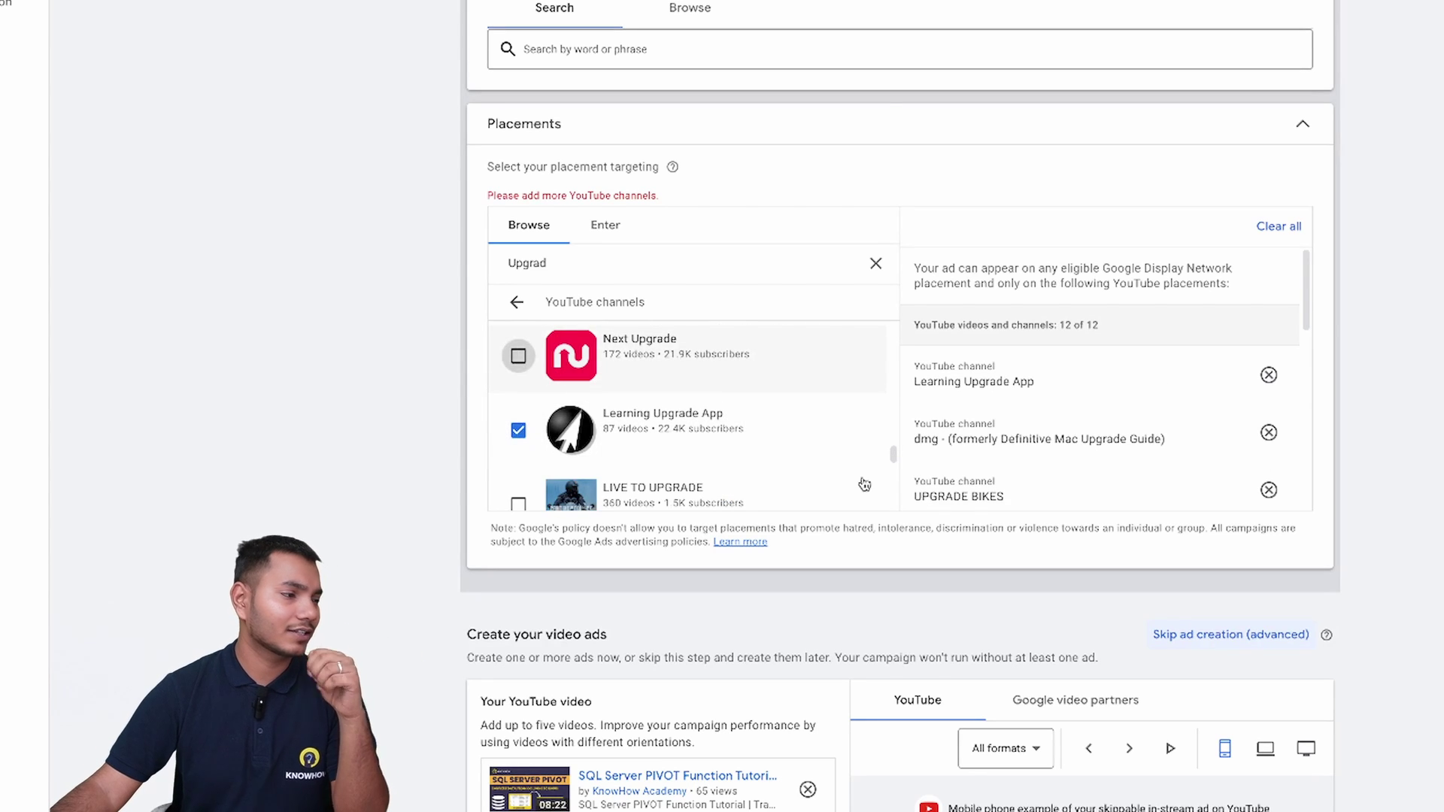
Create the campaign with its ad group and video ad, and continue to the campaign overview.
{"action": "scroll", "coordinate": [1046, 711], "scroll_direction": "down", "scroll_amount": 20}
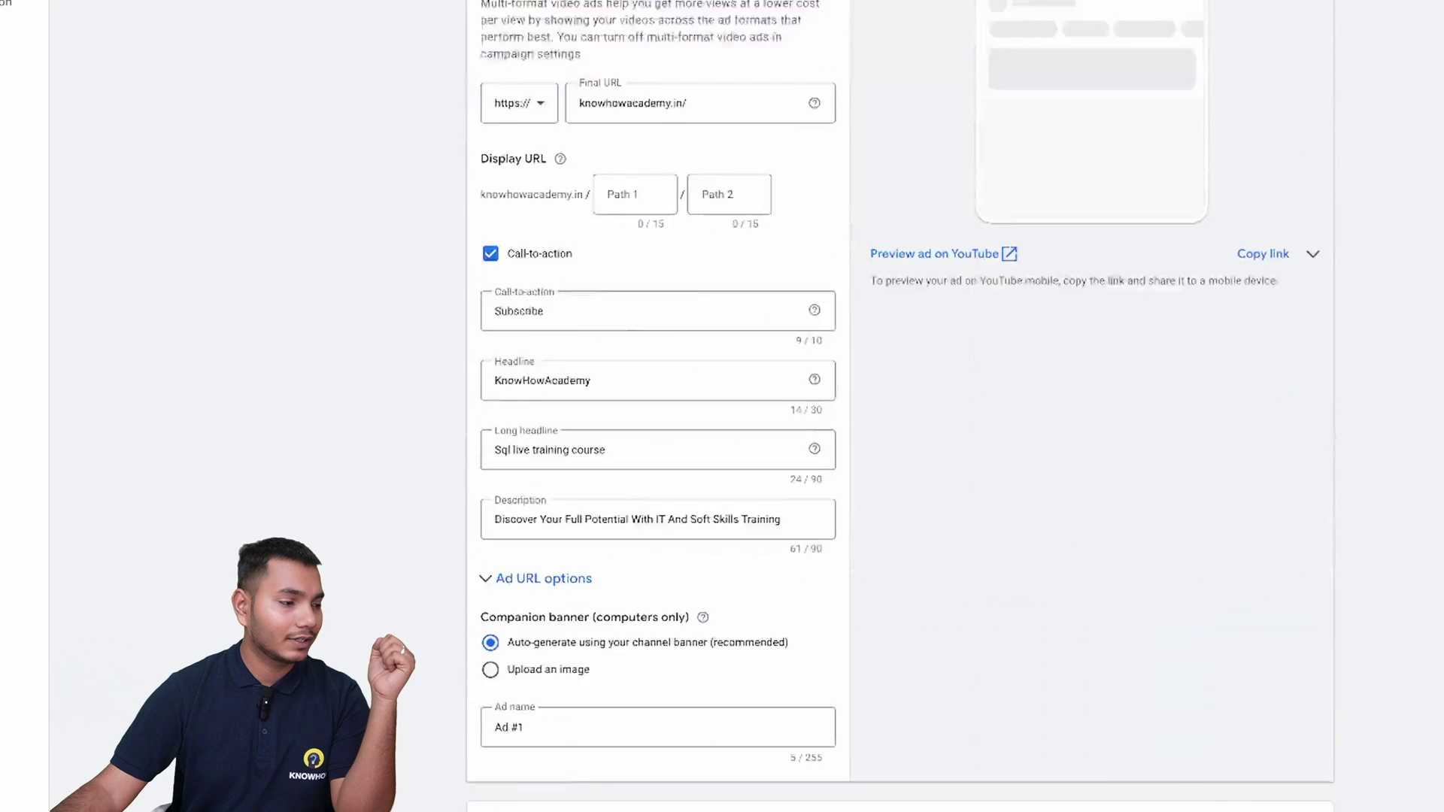
{"action": "left_click", "coordinate": [528, 743]}
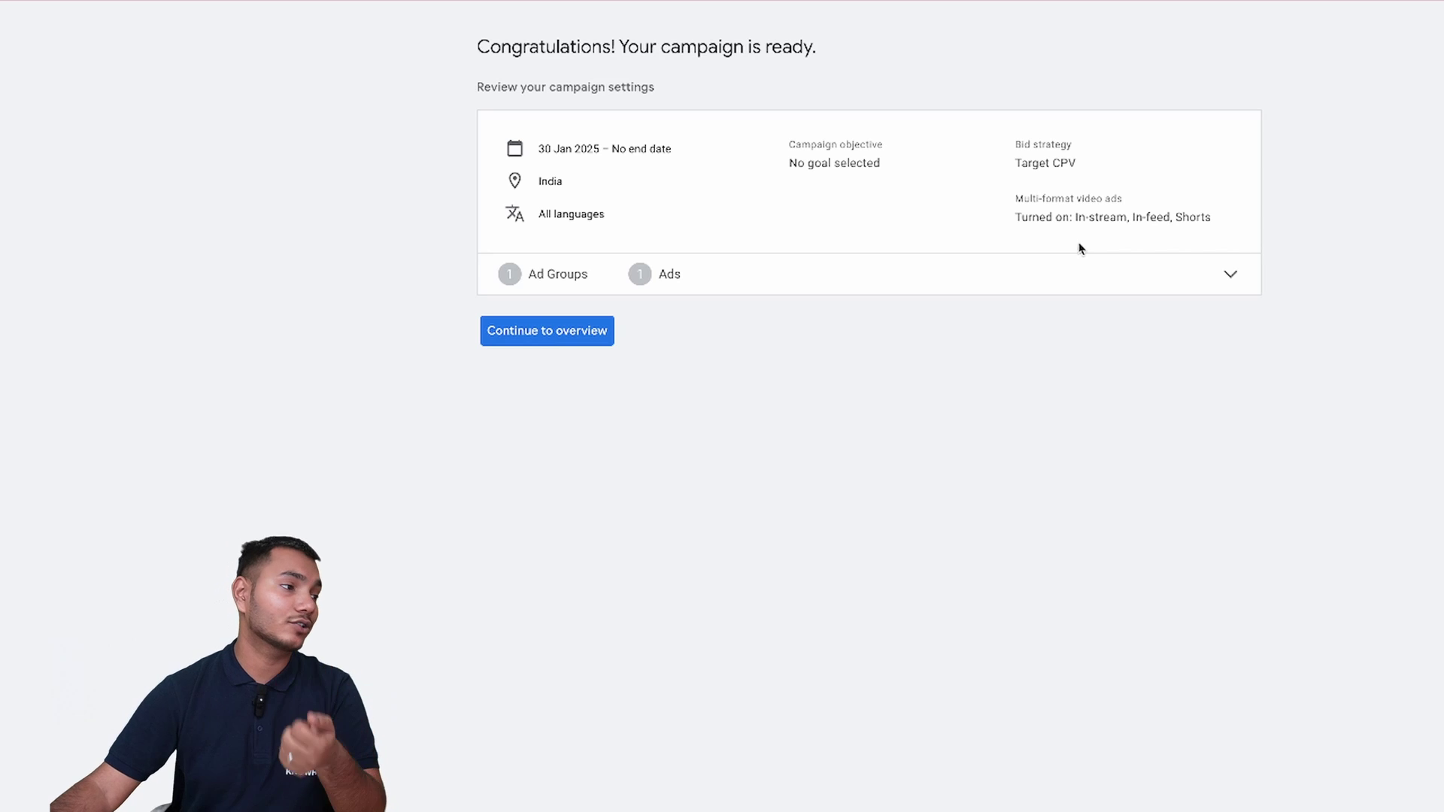
{"action": "left_click", "coordinate": [595, 343]}
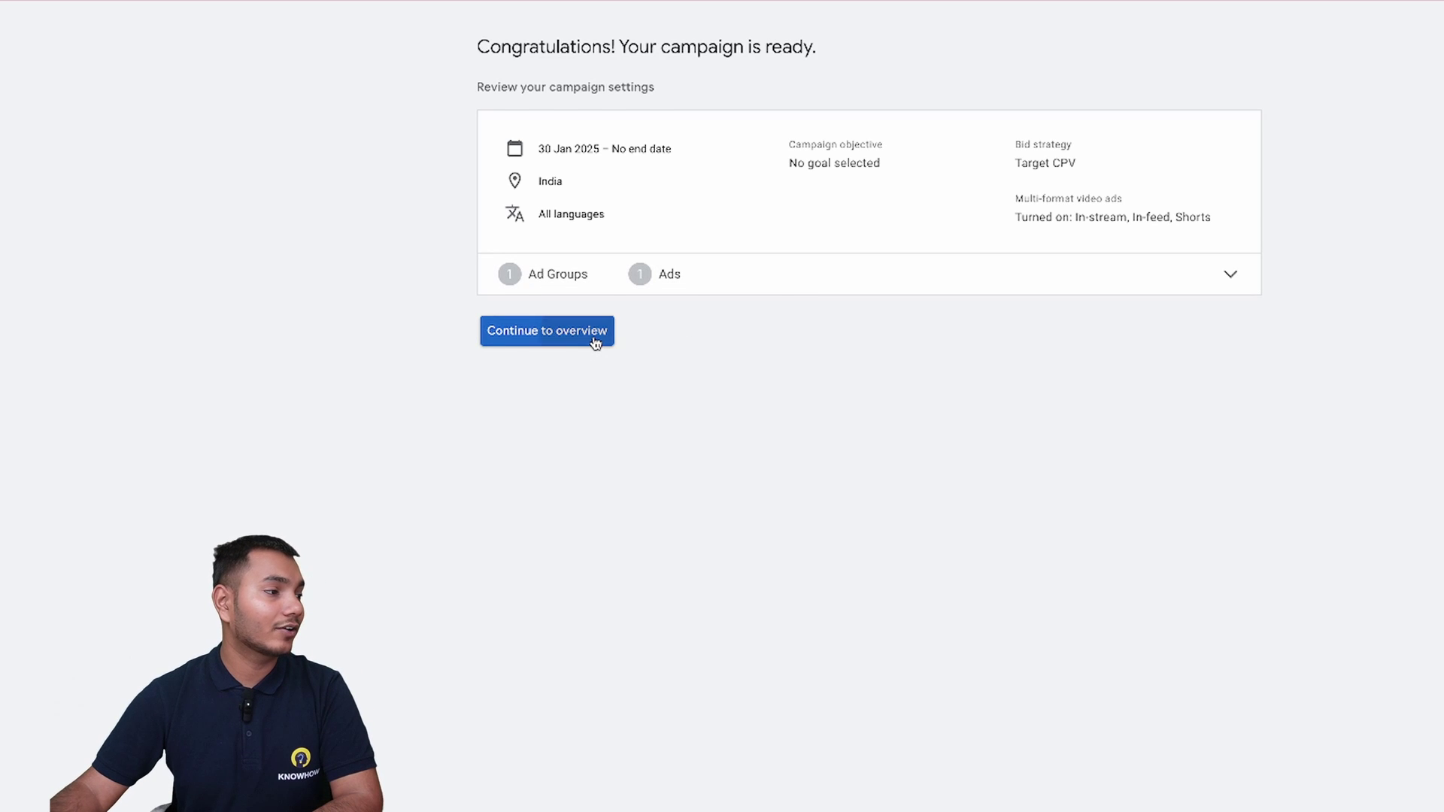